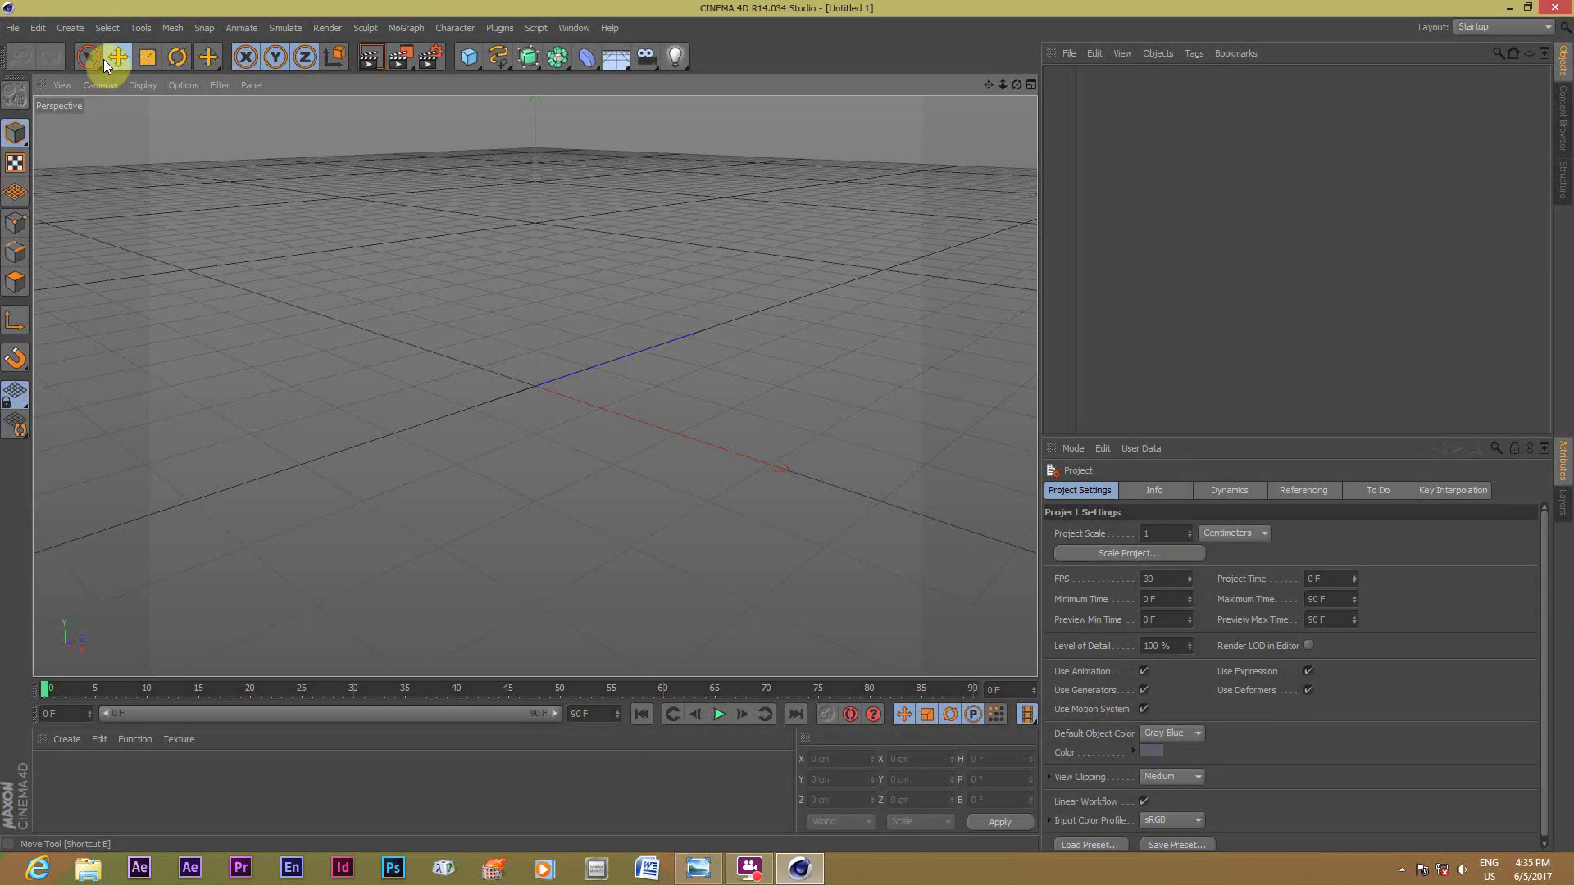
# Look over the available light types, then bring up the primitive-object palette.
pyautogui.click(685, 67)
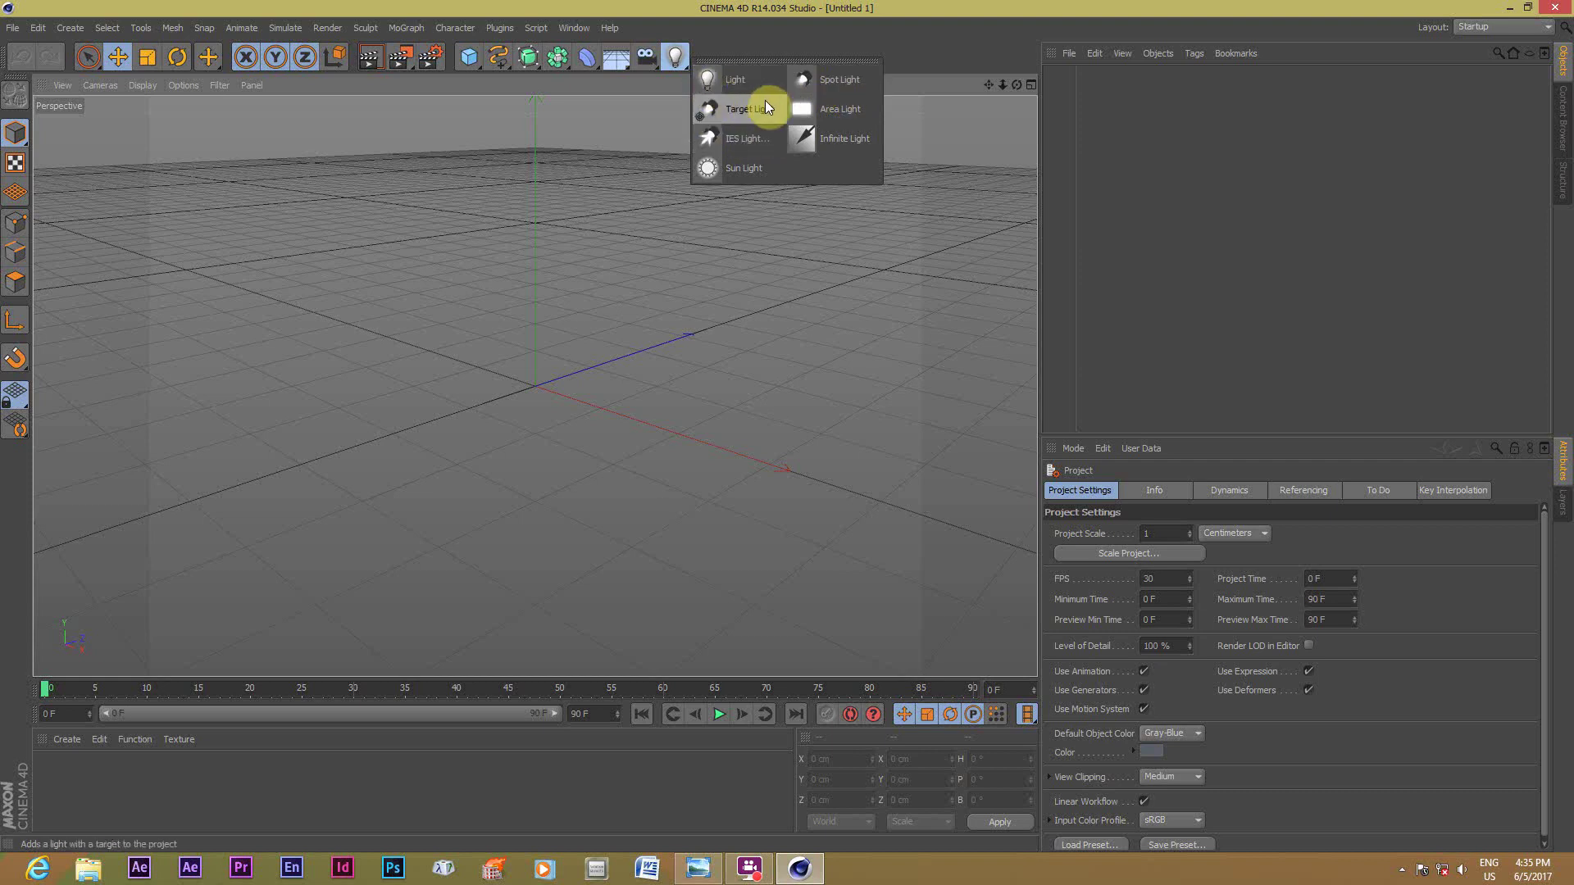
pyautogui.click(463, 161)
pyautogui.click(479, 65)
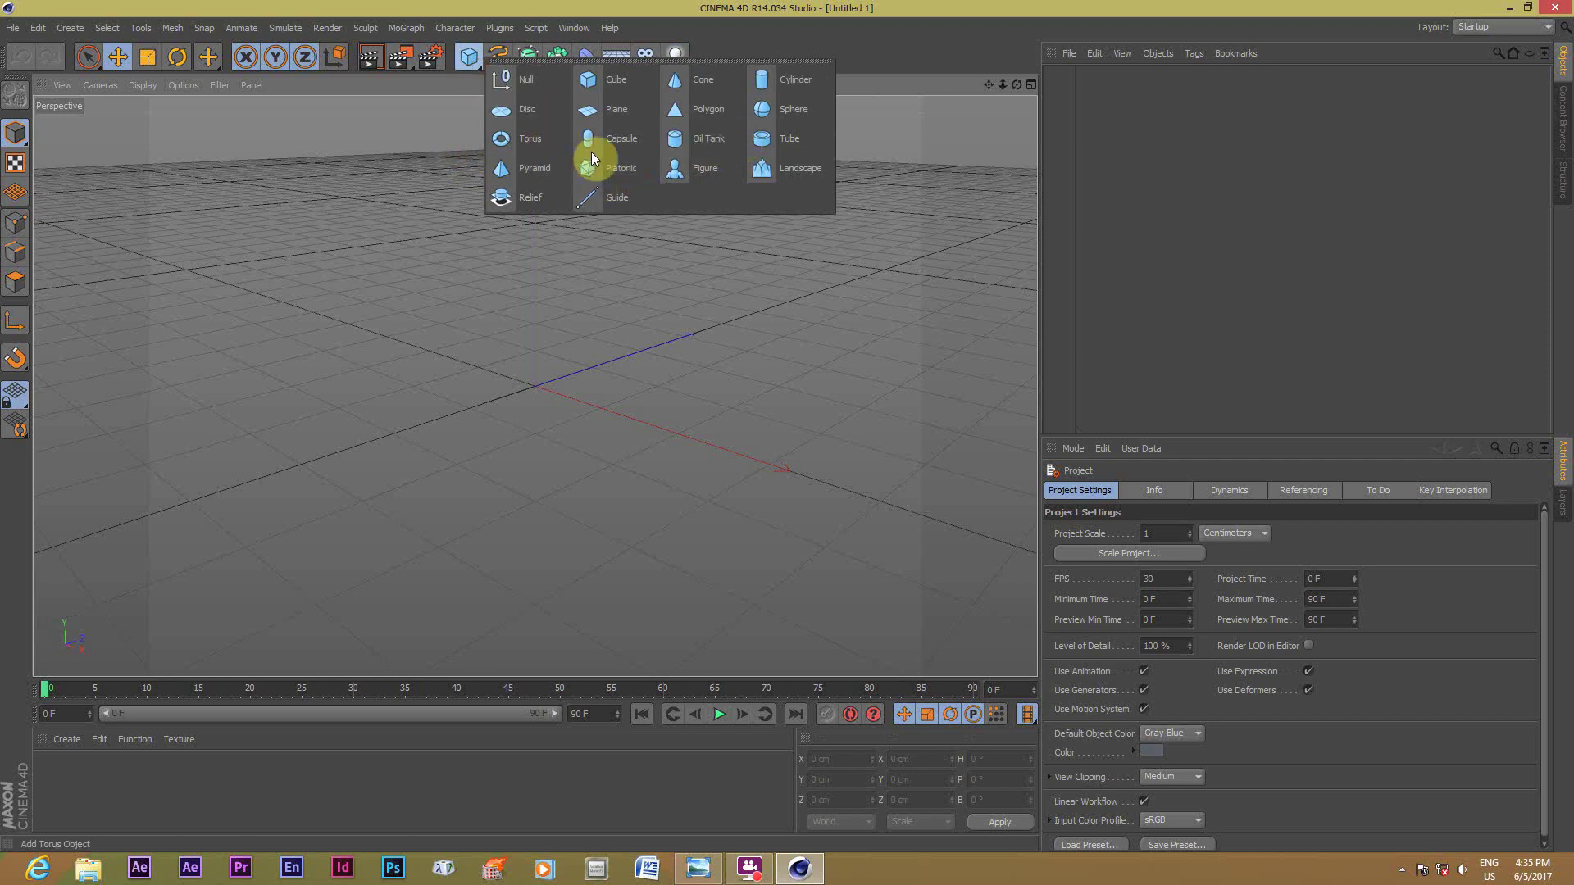
# Add a sphere at the origin, deselect it, and preview it with two viewport renders.
pyautogui.click(777, 109)
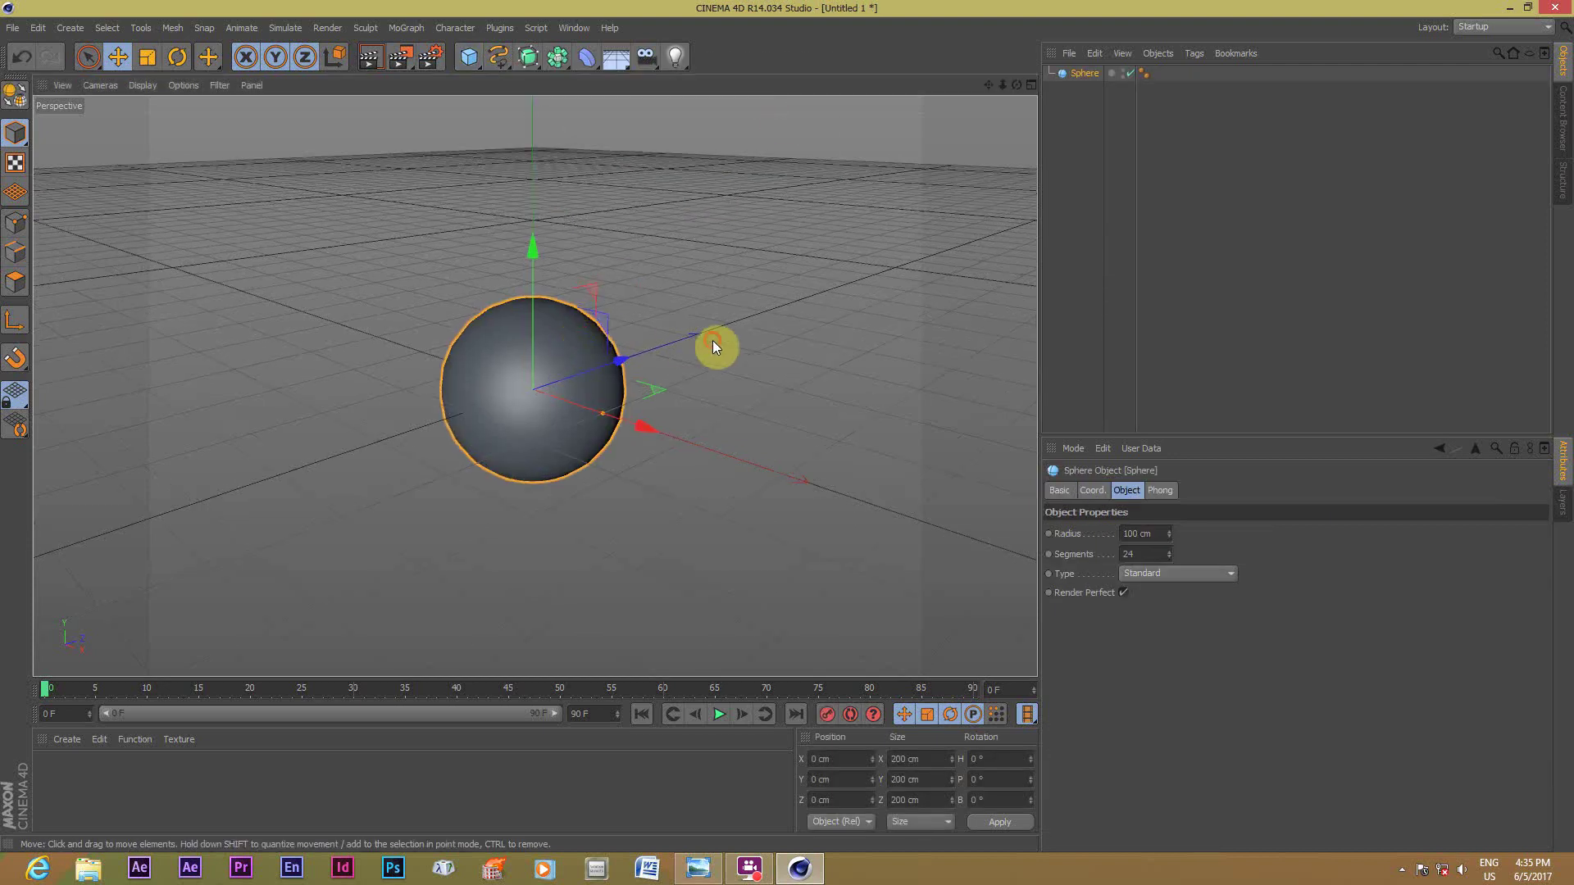
pyautogui.click(711, 341)
pyautogui.click(371, 59)
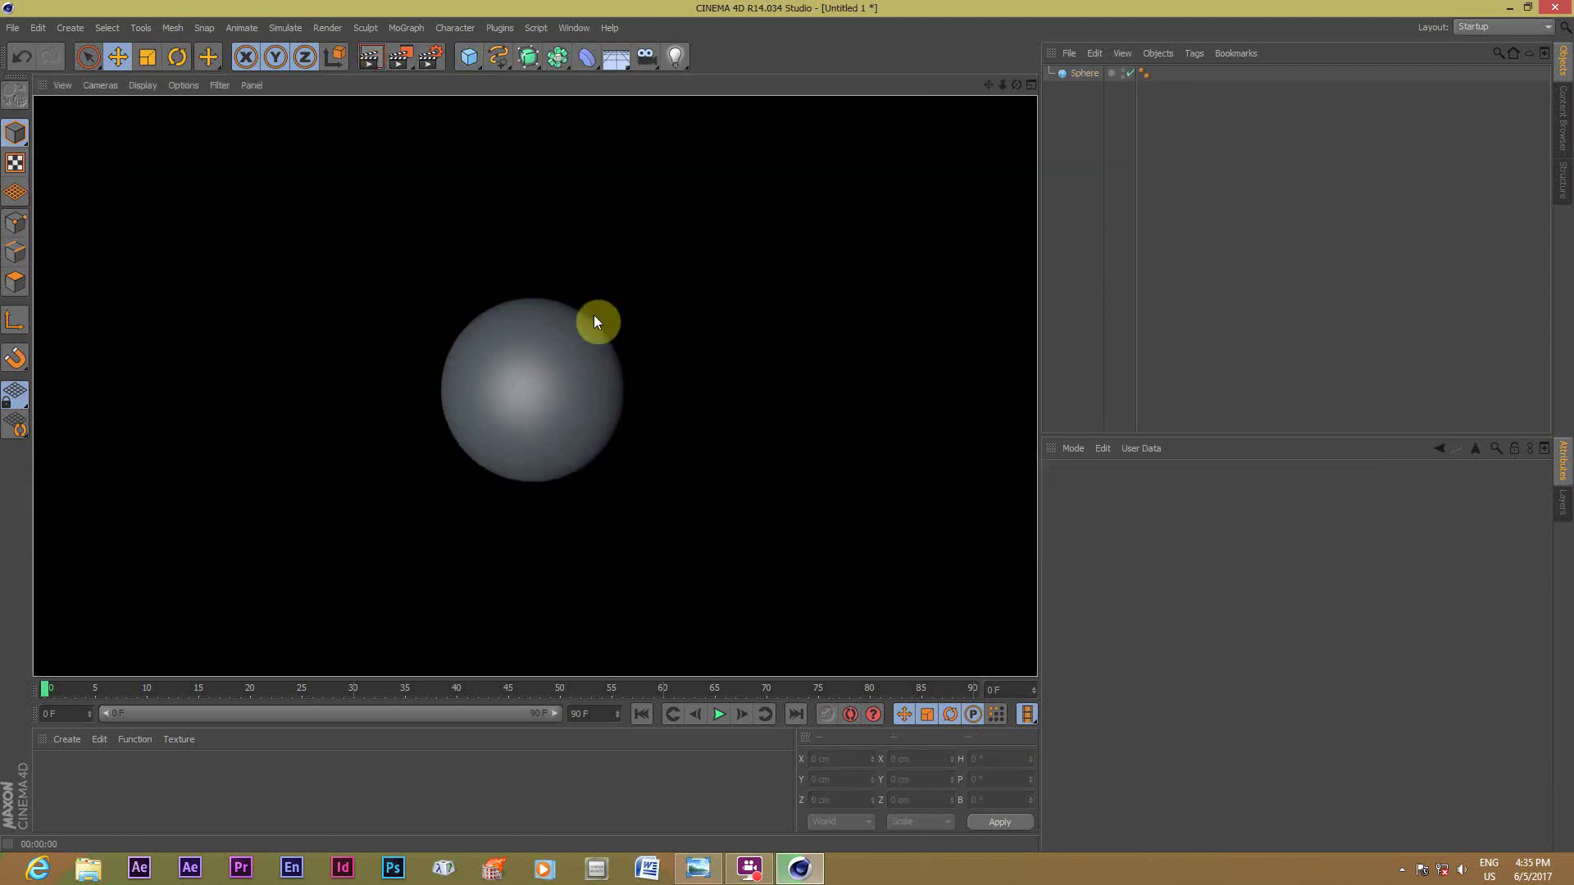
pyautogui.click(612, 276)
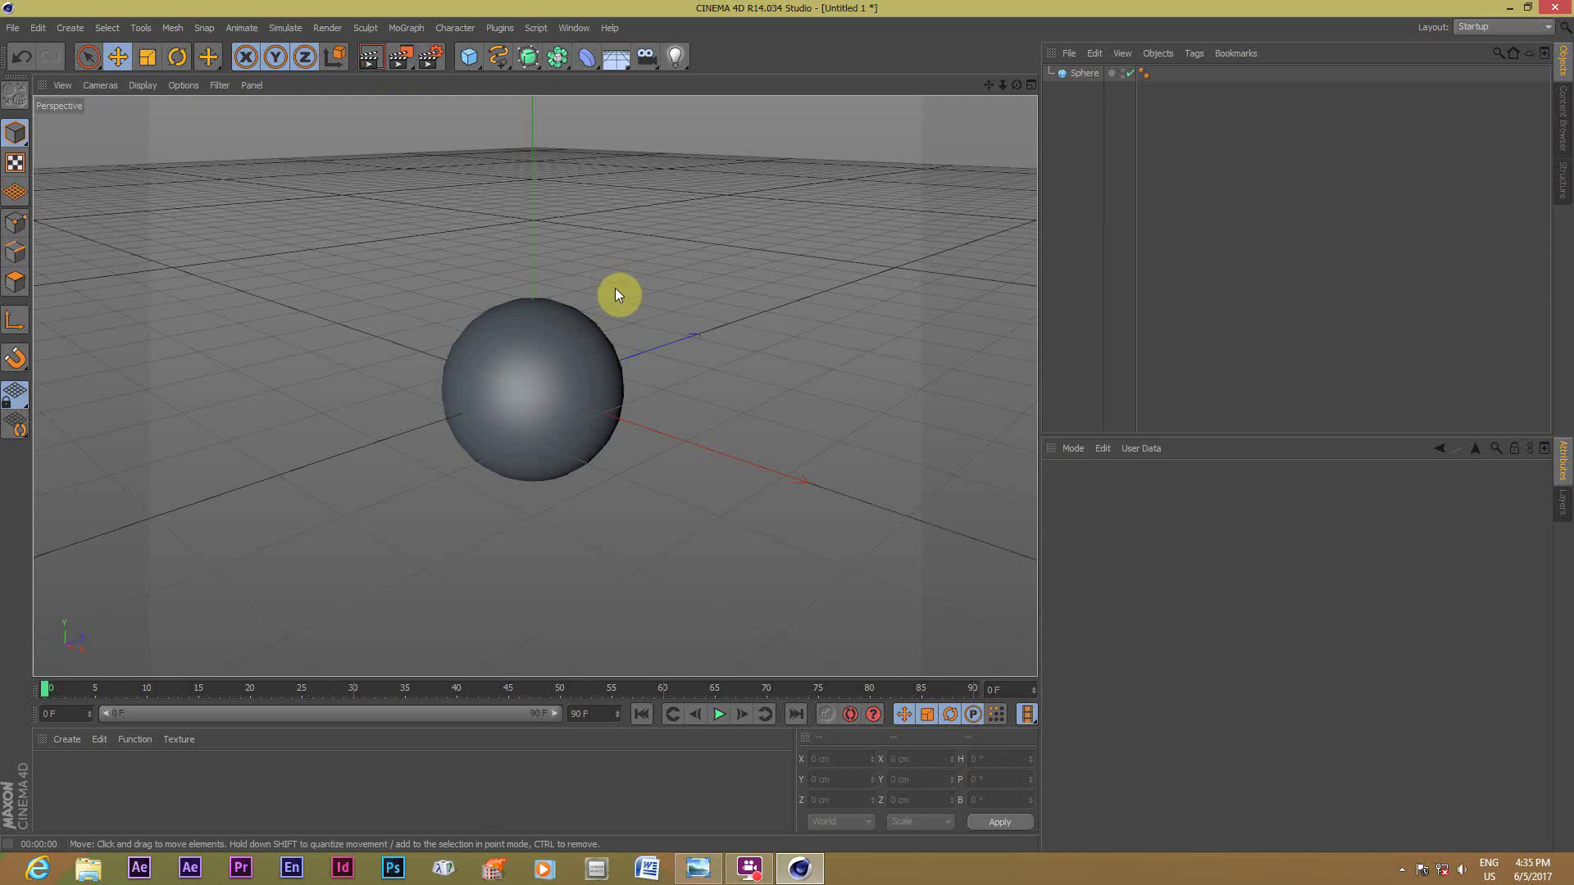
pyautogui.scroll(-2, 615, 289)
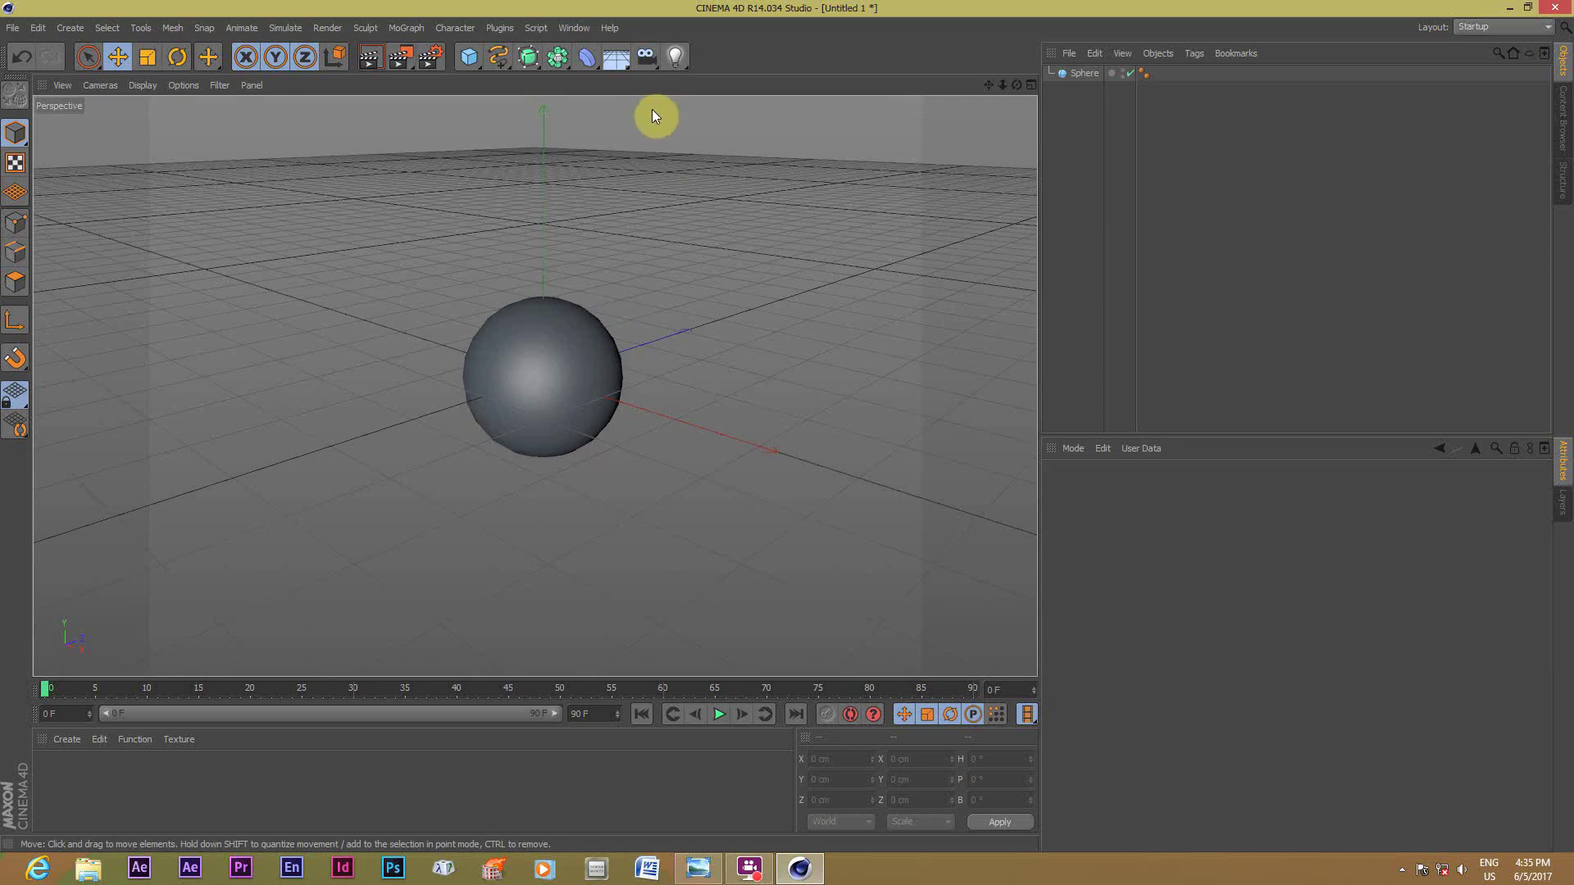
pyautogui.click(372, 59)
pyautogui.click(593, 270)
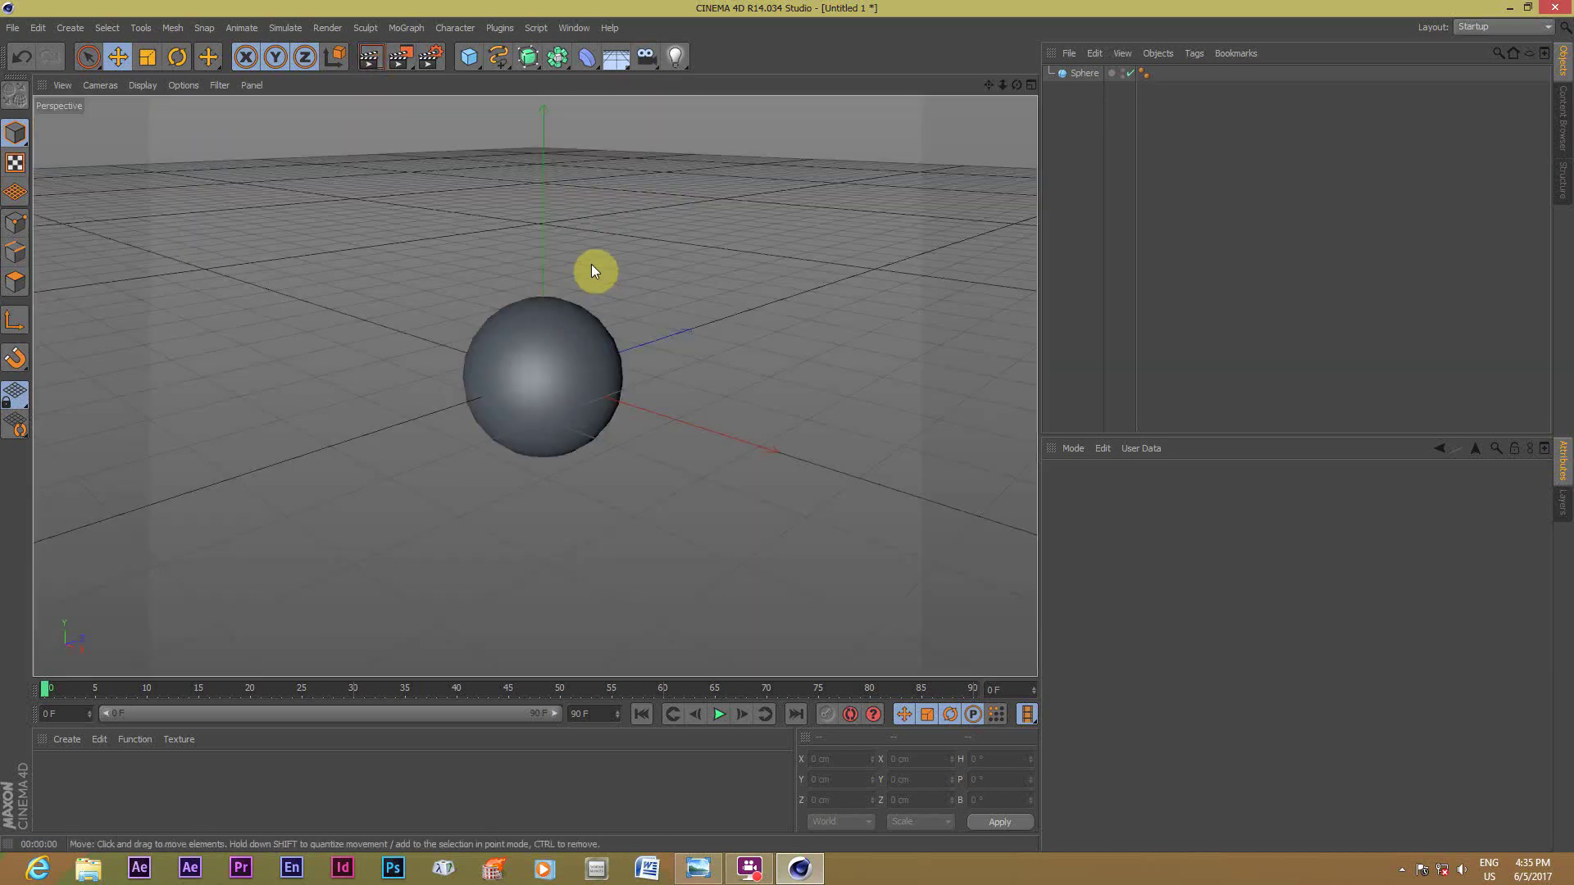
pyautogui.click(477, 62)
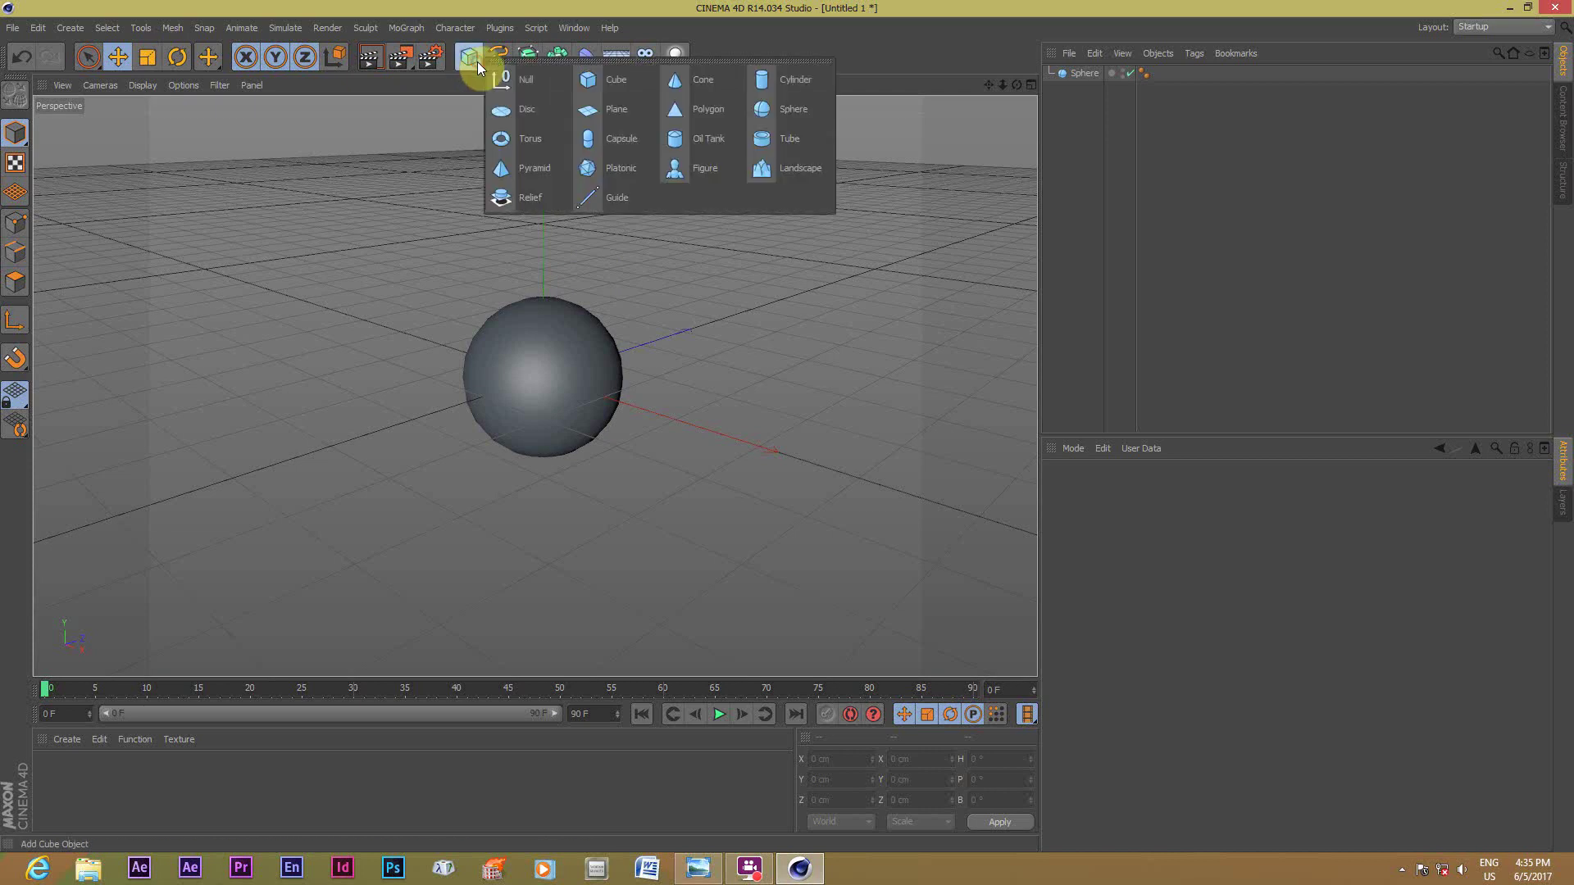
# Add a plane lowered beneath the sphere, size it 2000 × 2000 cm, and check with a render.
pyautogui.click(609, 110)
pyautogui.moveTo(544, 230); pyautogui.dragTo(541, 300)
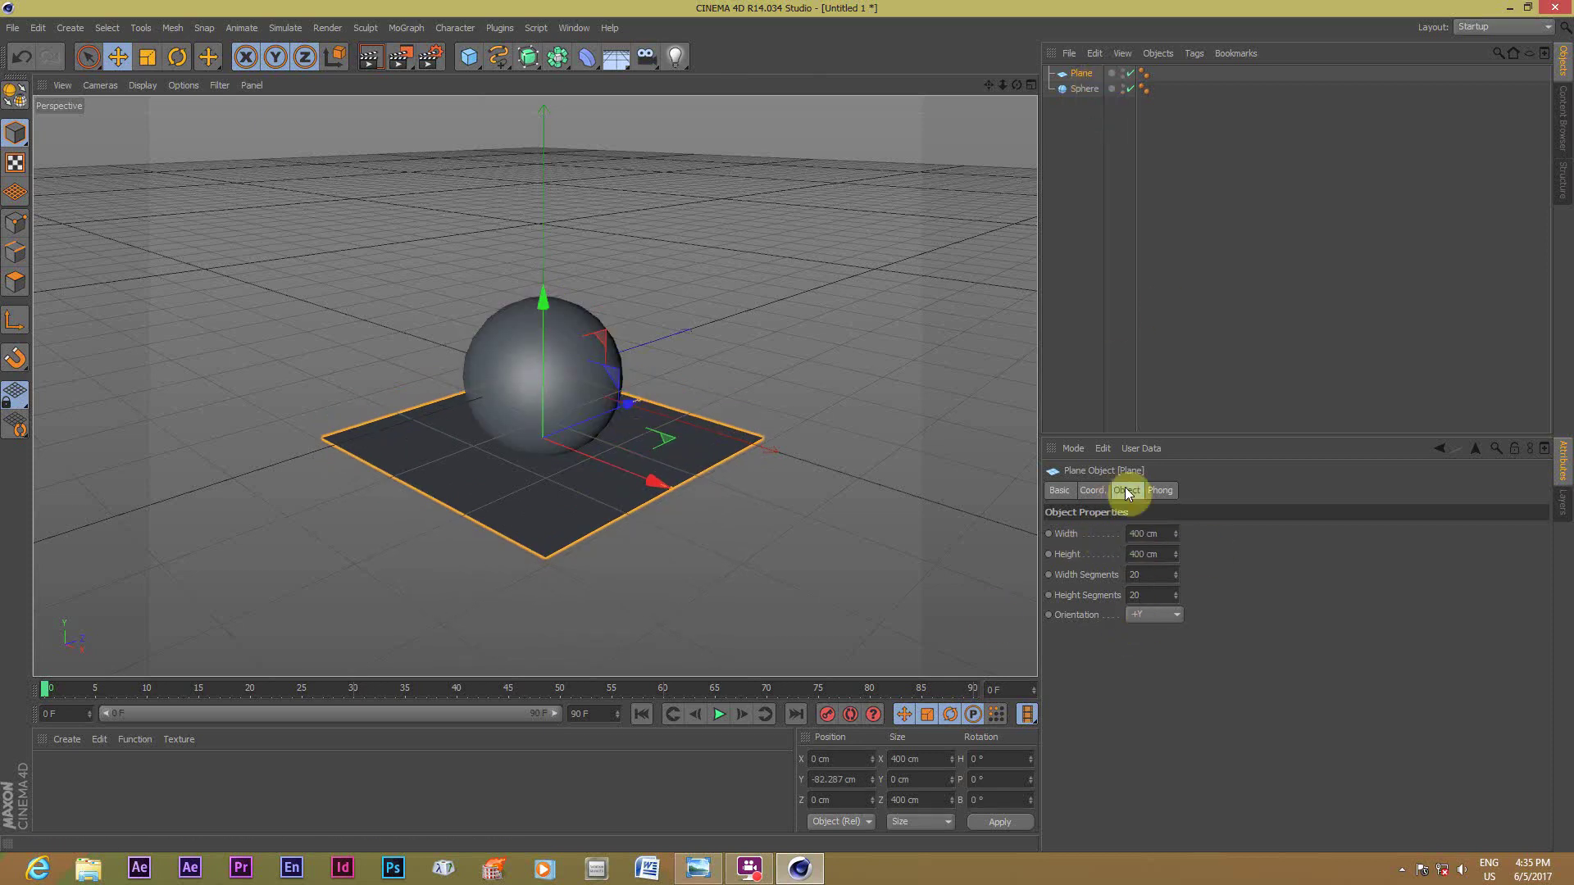
pyautogui.click(1164, 534)
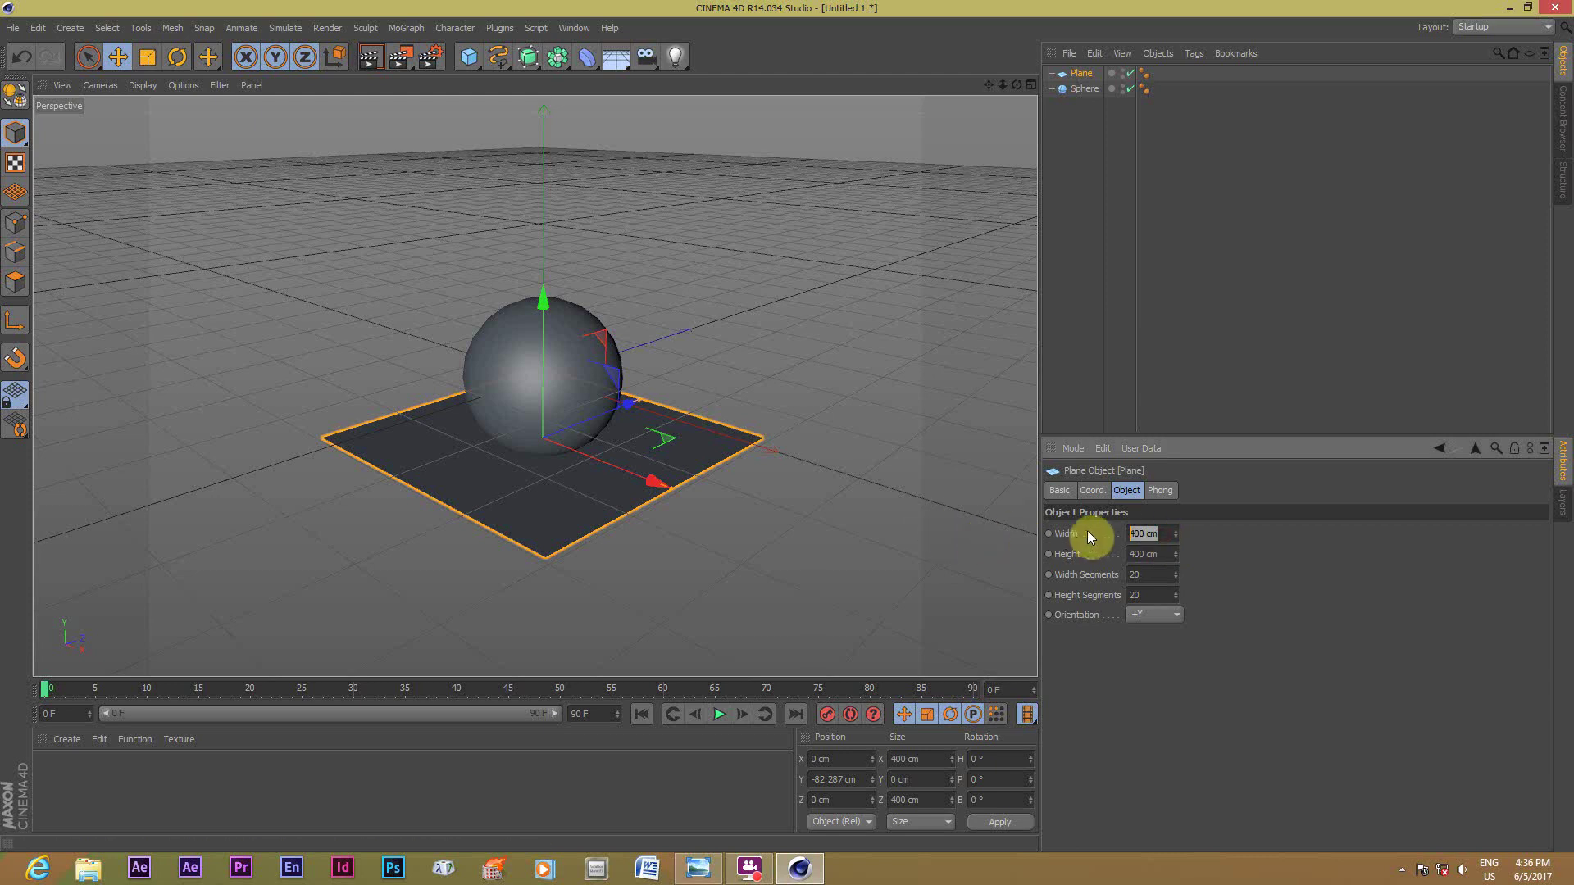
pyautogui.write('20')
pyautogui.write('00')
pyautogui.press('Tab')
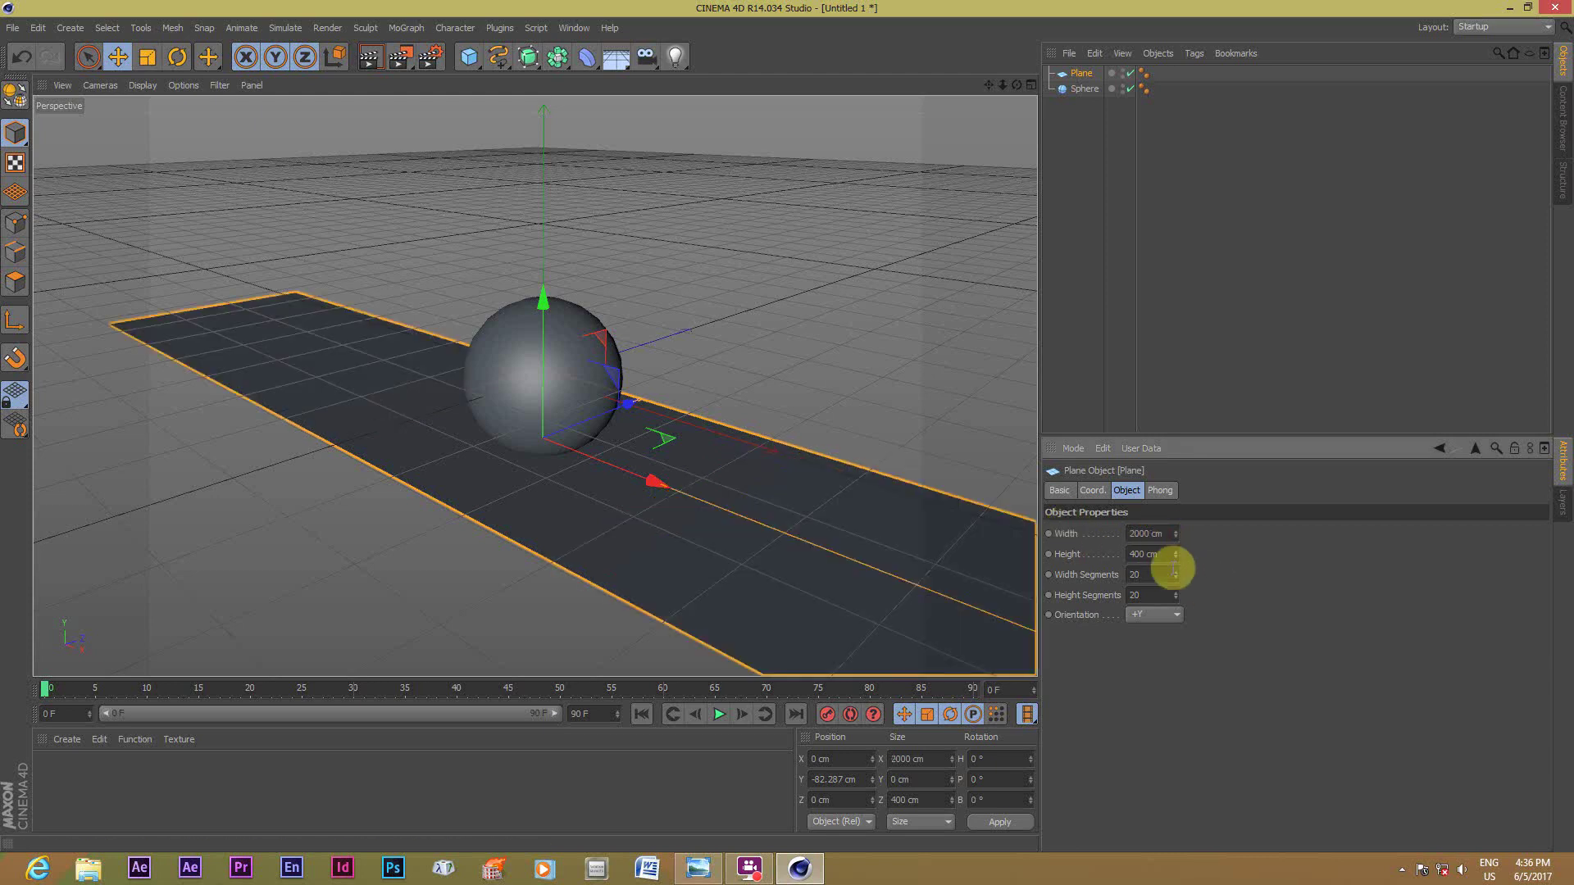
pyautogui.write('2')
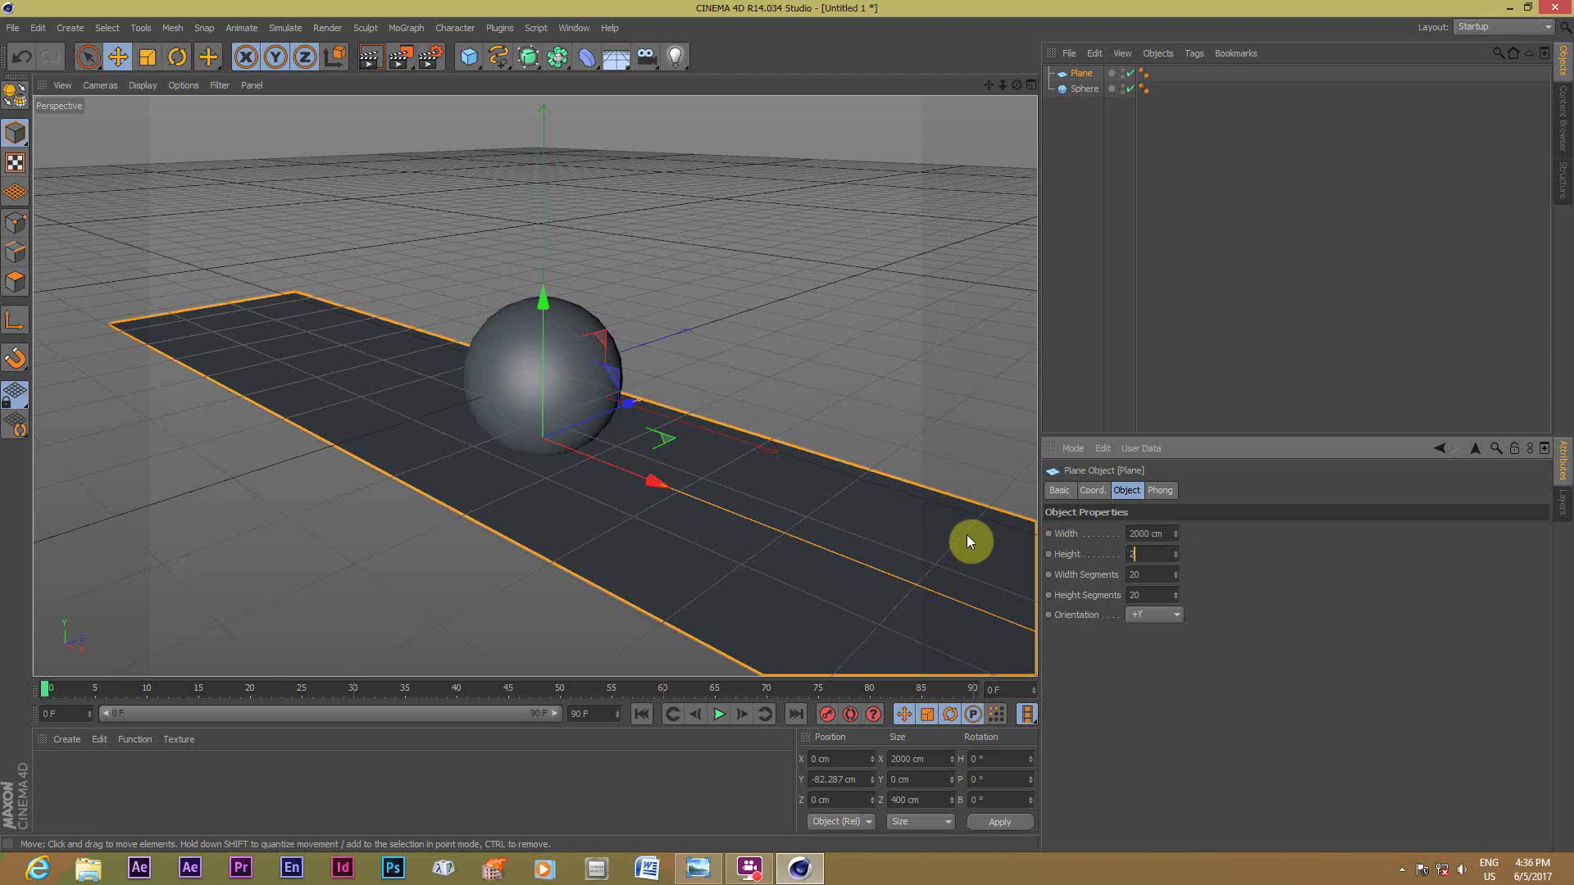
pyautogui.write('00')
pyautogui.write('0')
pyautogui.press('Return')
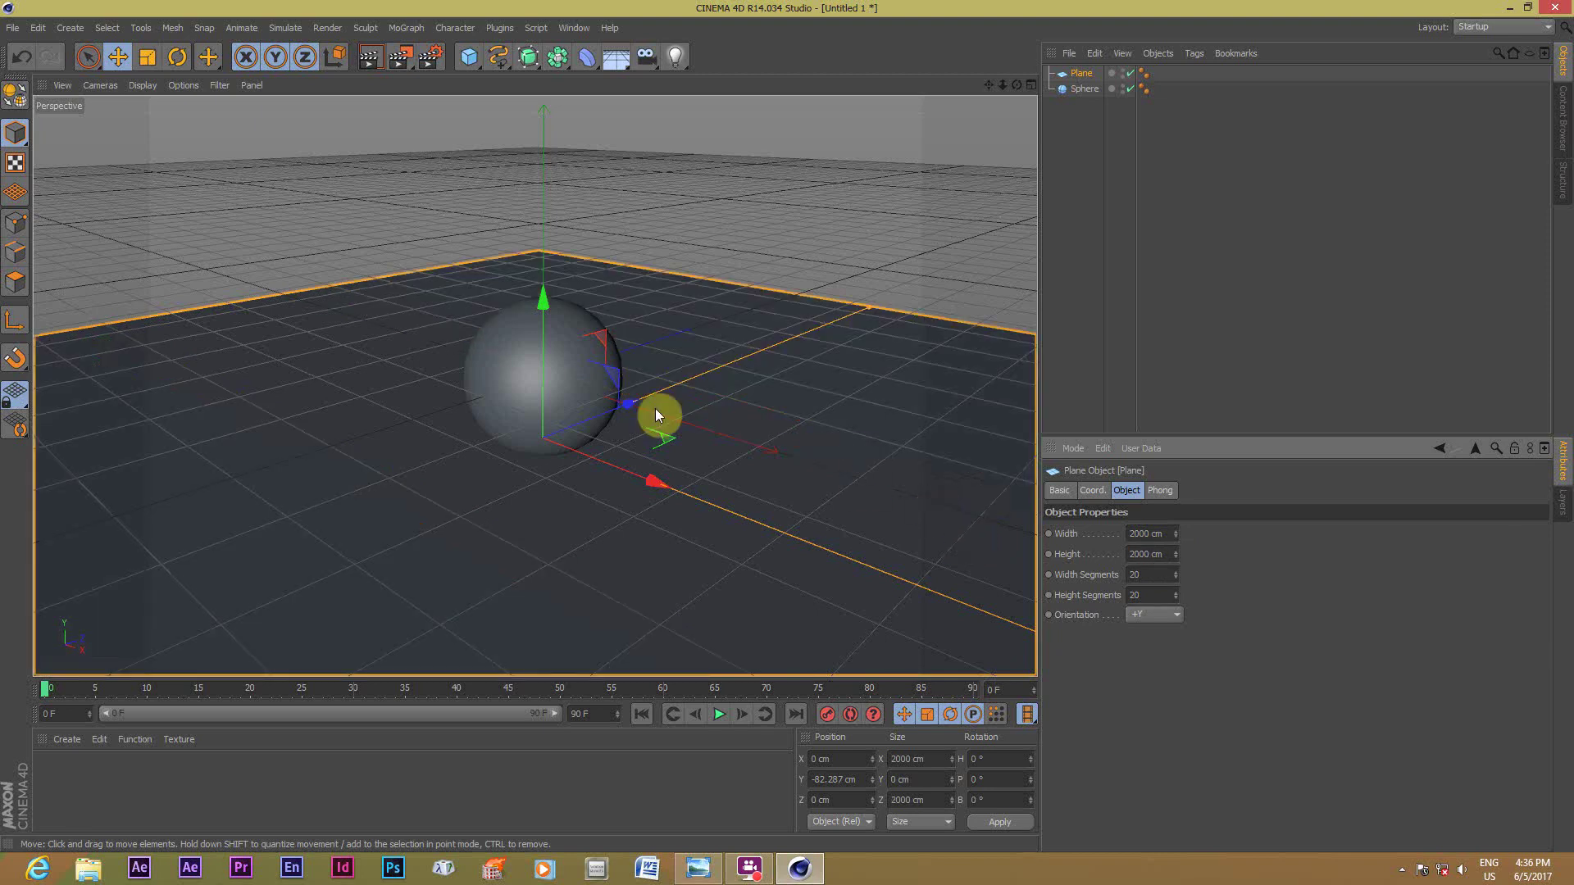
pyautogui.hotkey('ctrl', 'r')
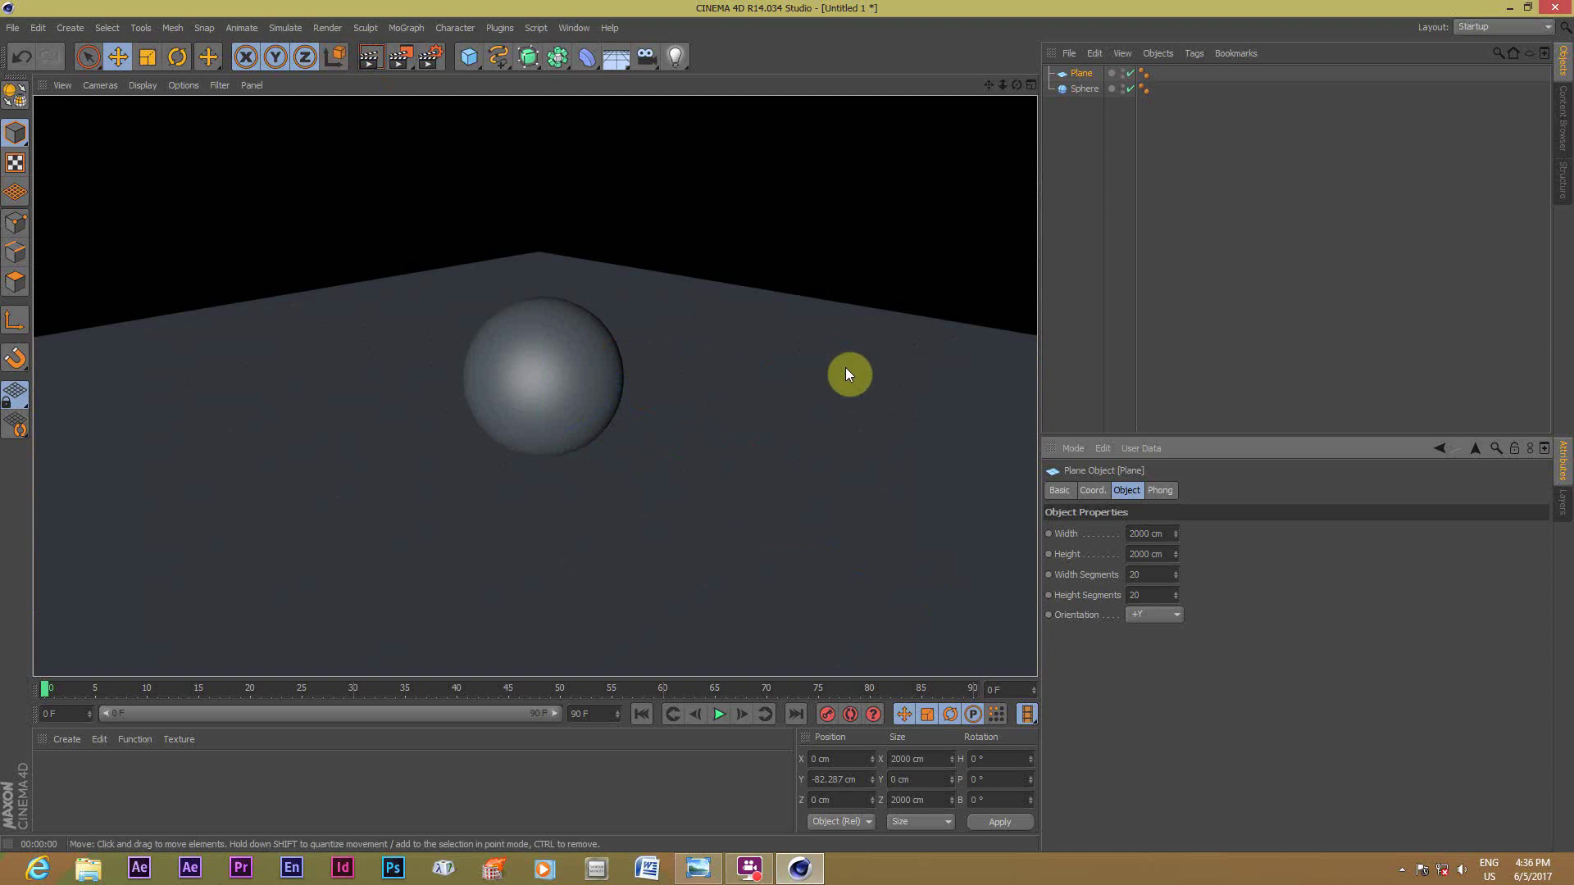
pyautogui.click(760, 496)
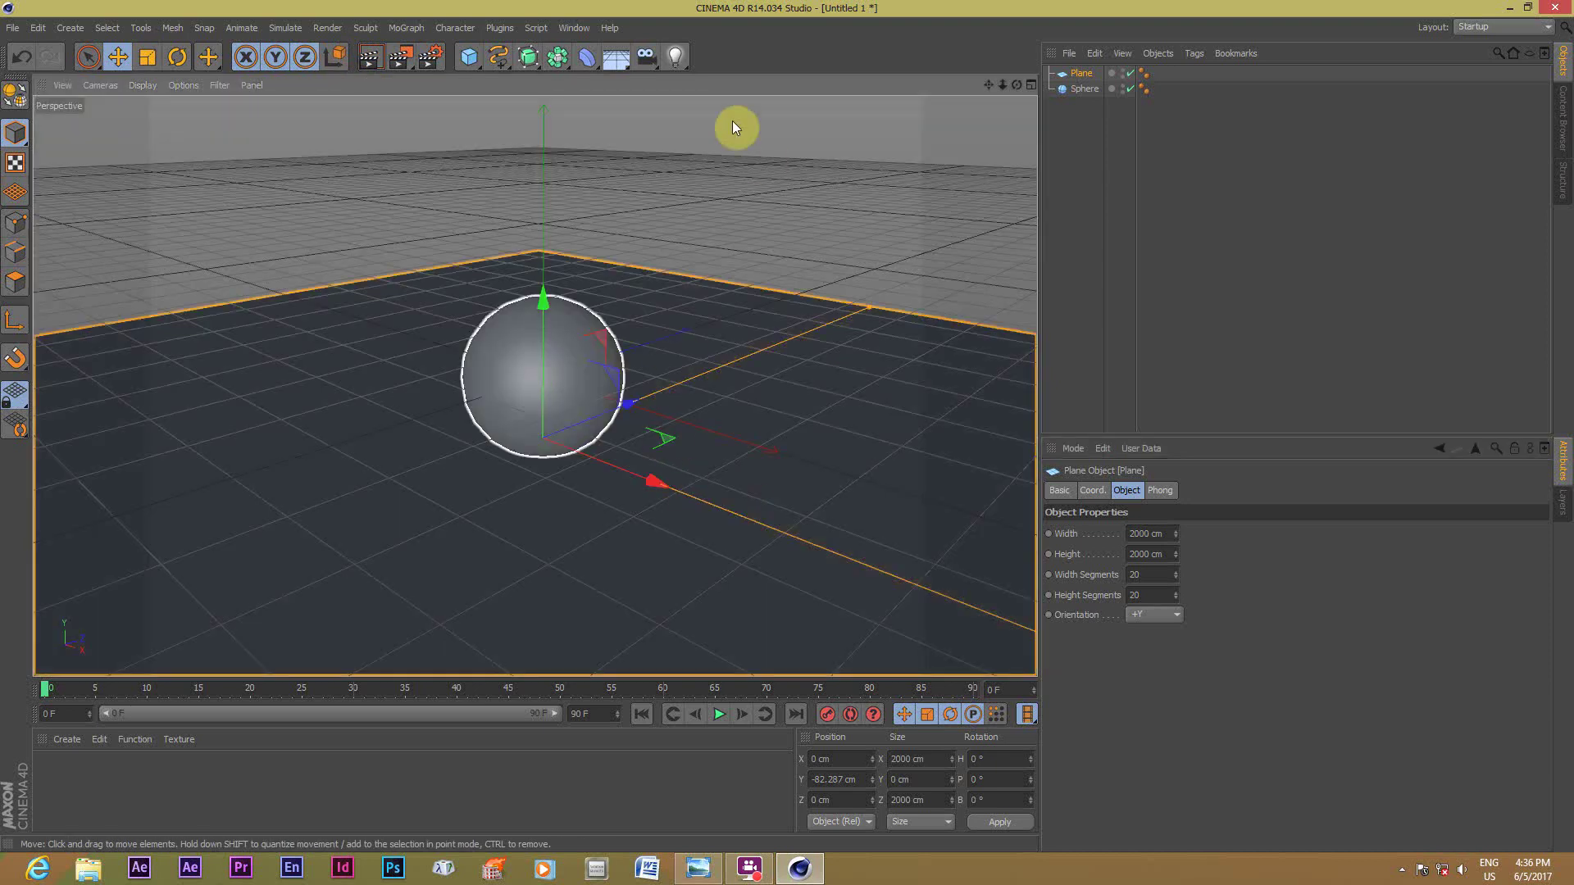
# Add an omni light raised about 233 cm above the sphere and render the lit scene.
pyautogui.click(690, 67)
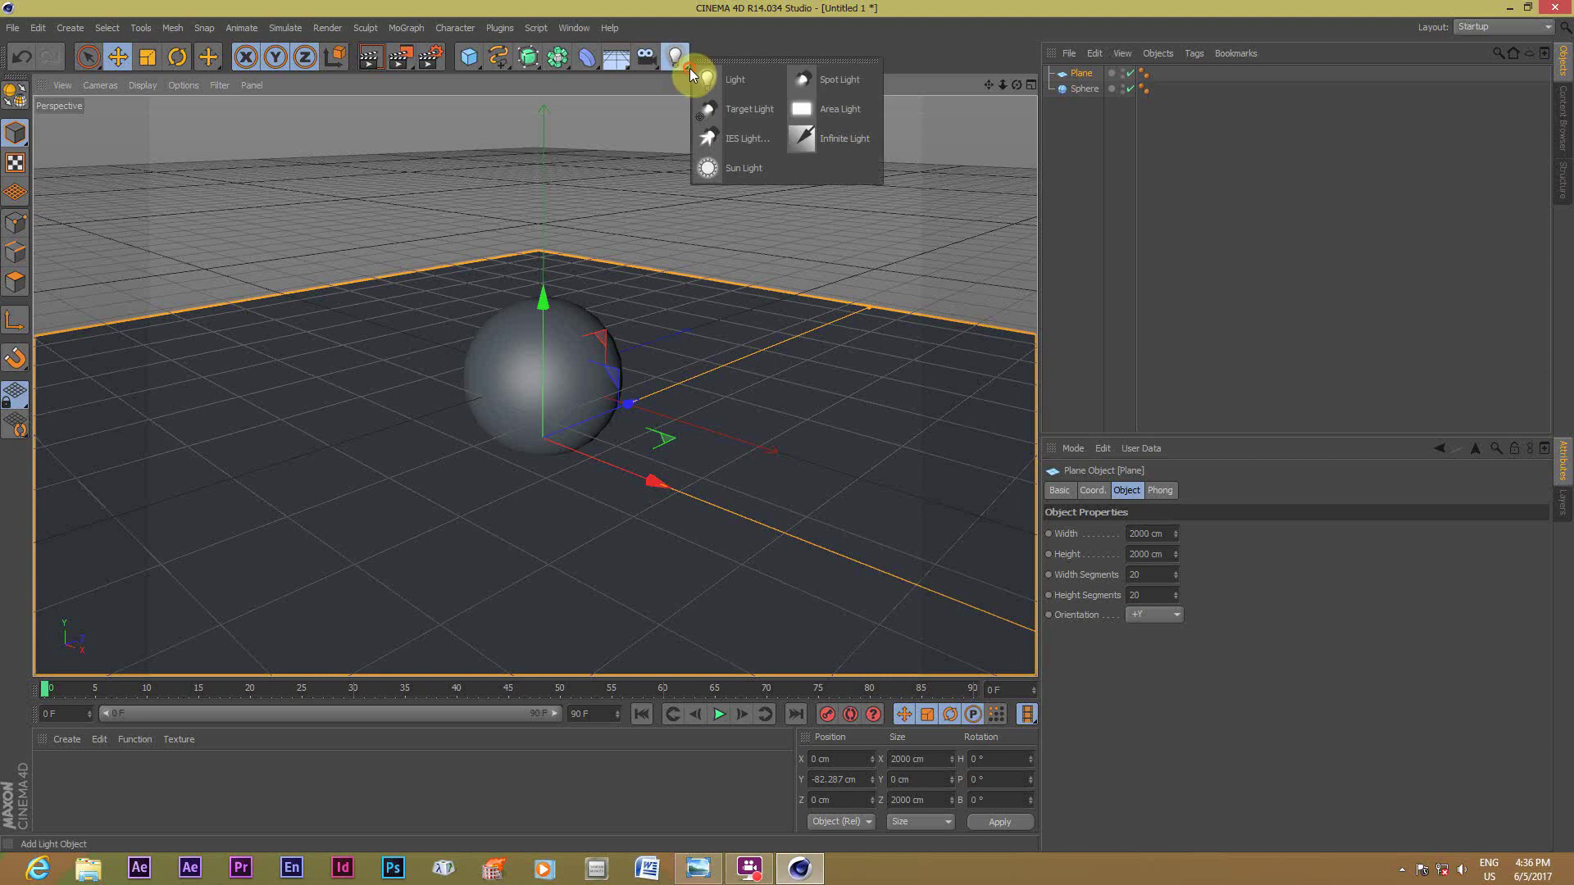
pyautogui.click(741, 80)
pyautogui.moveTo(543, 246); pyautogui.dragTo(543, 184)
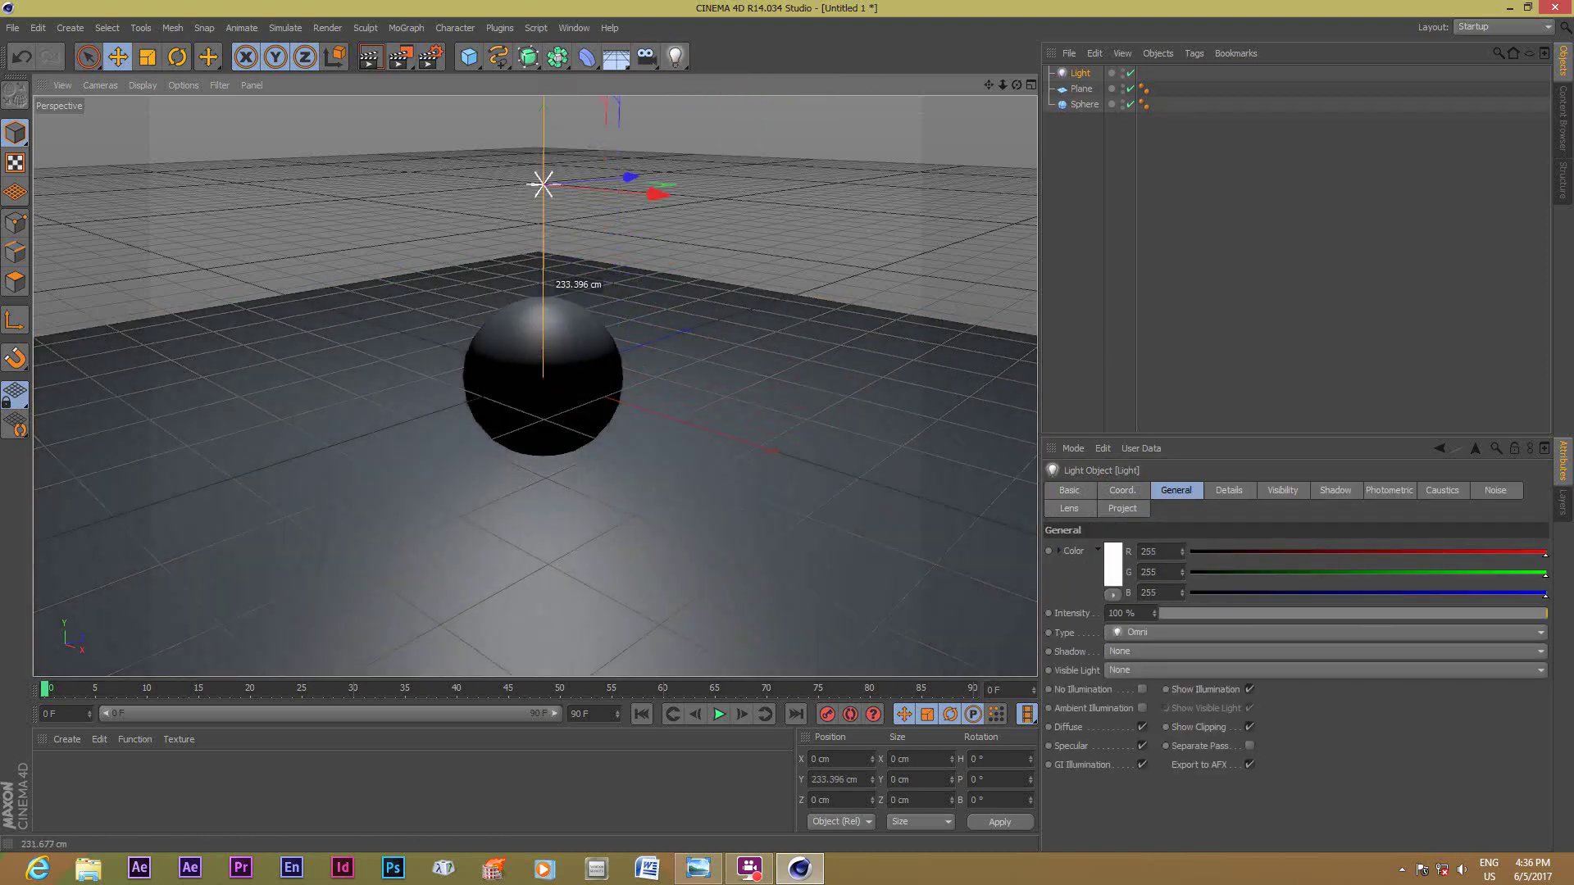
pyautogui.moveTo(538, 284); pyautogui.dragTo(538, 278)
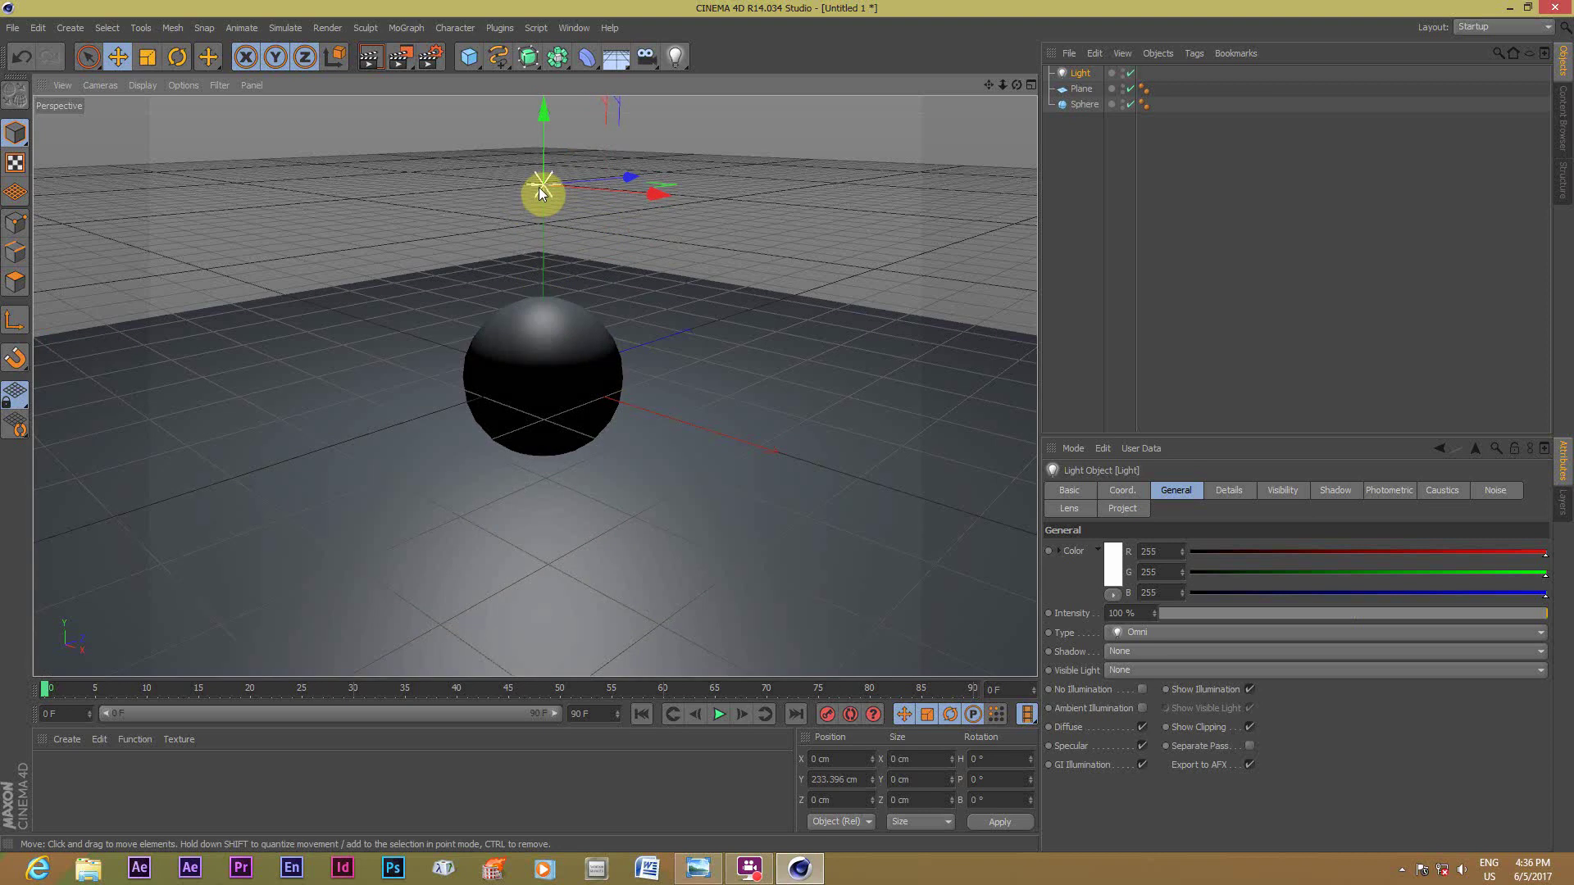
pyautogui.click(369, 59)
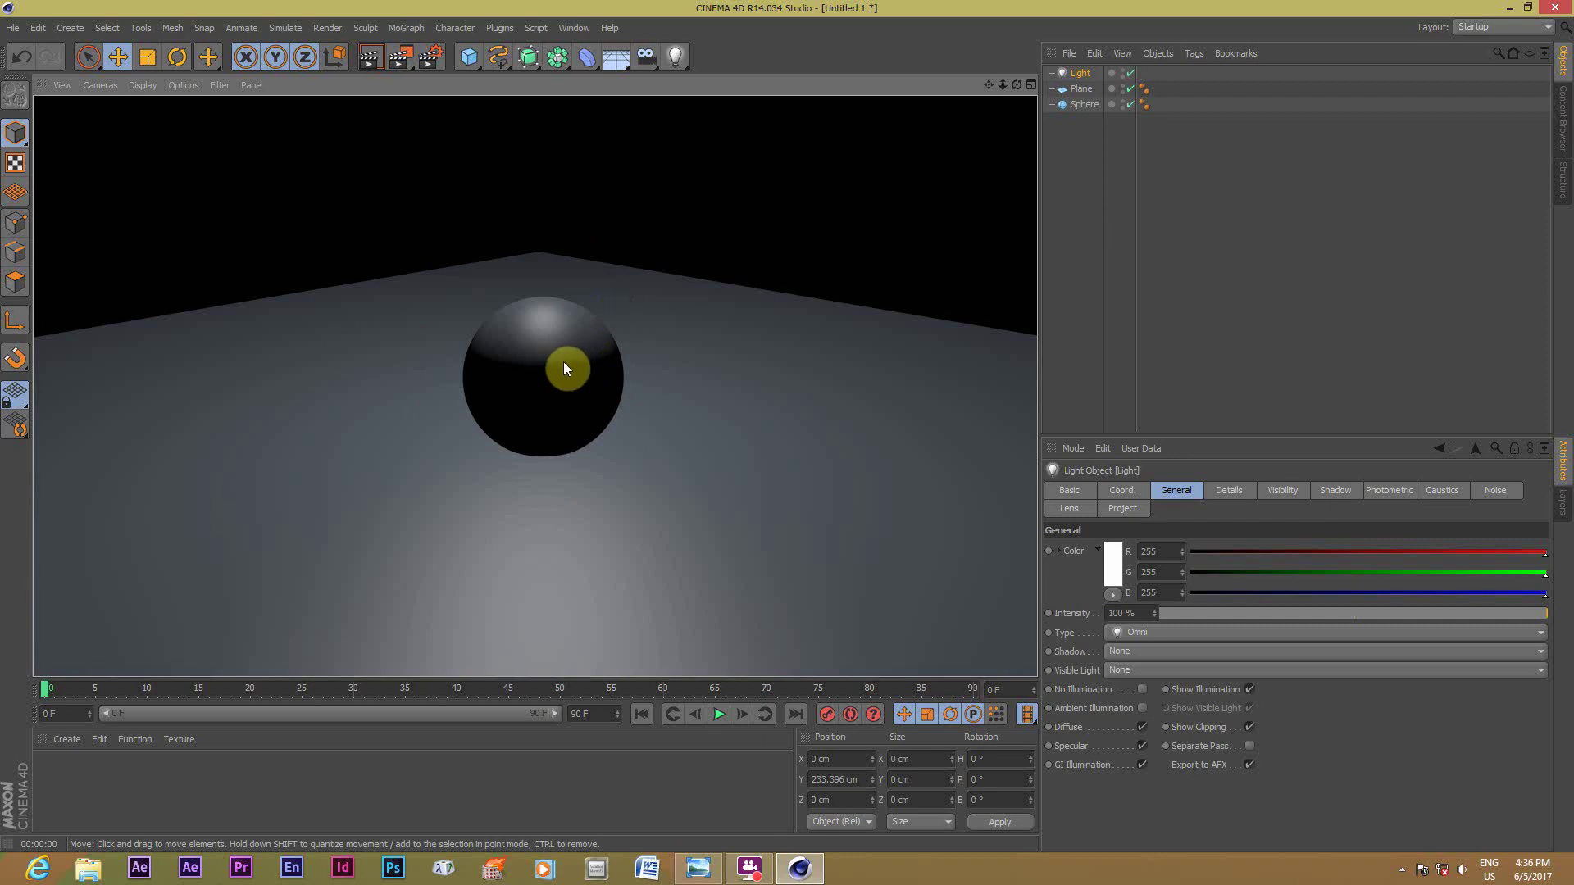
# Add a second light, Light.1, moved to the front left, and check with a render.
pyautogui.click(682, 65)
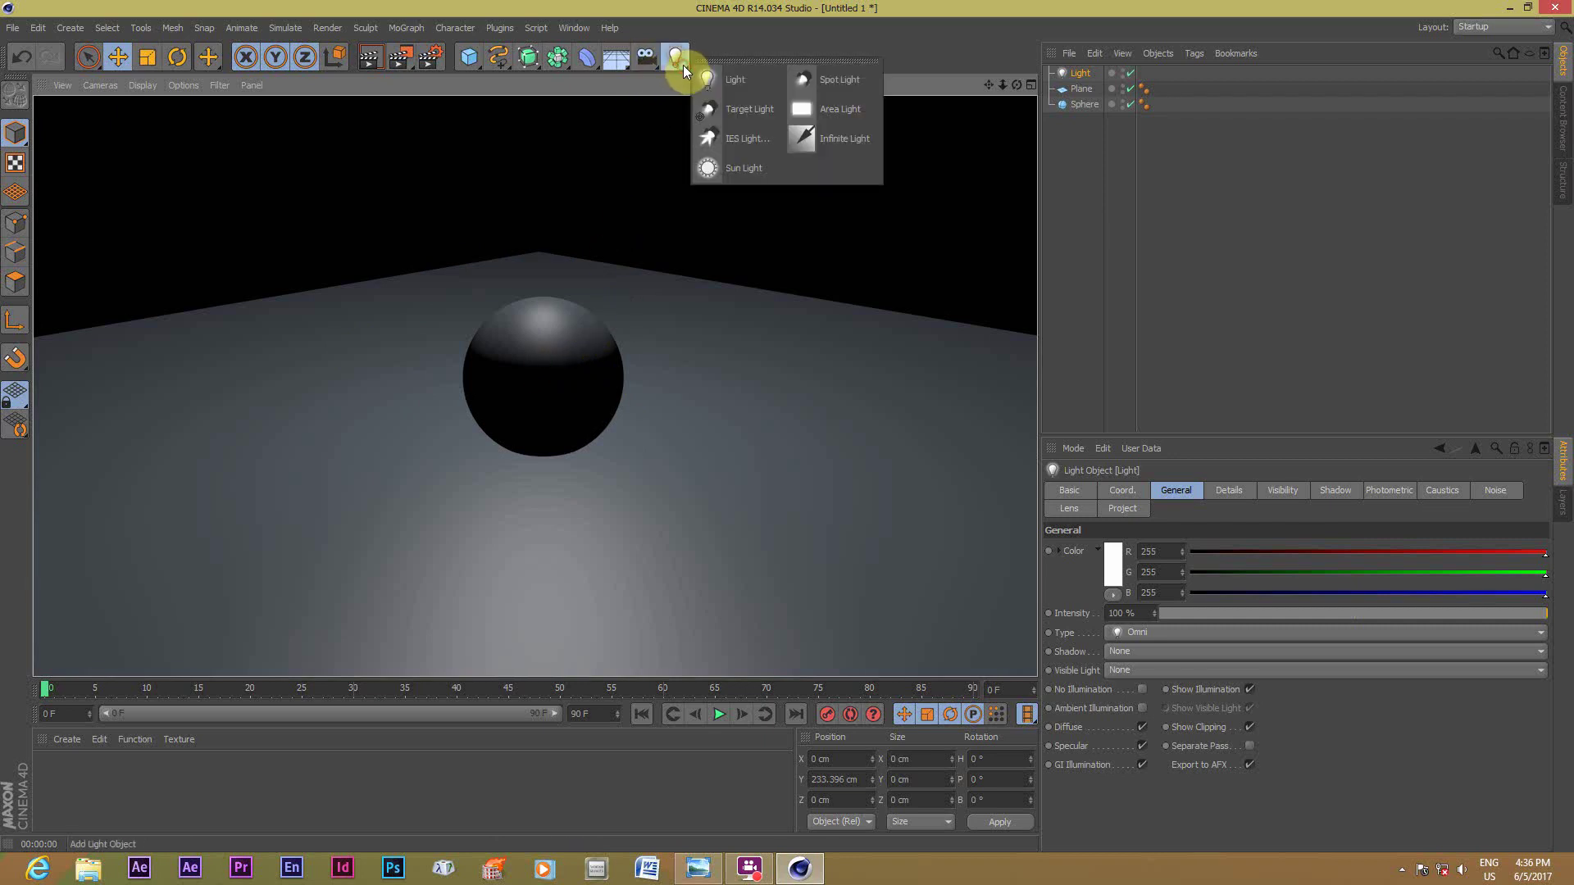
pyautogui.click(725, 81)
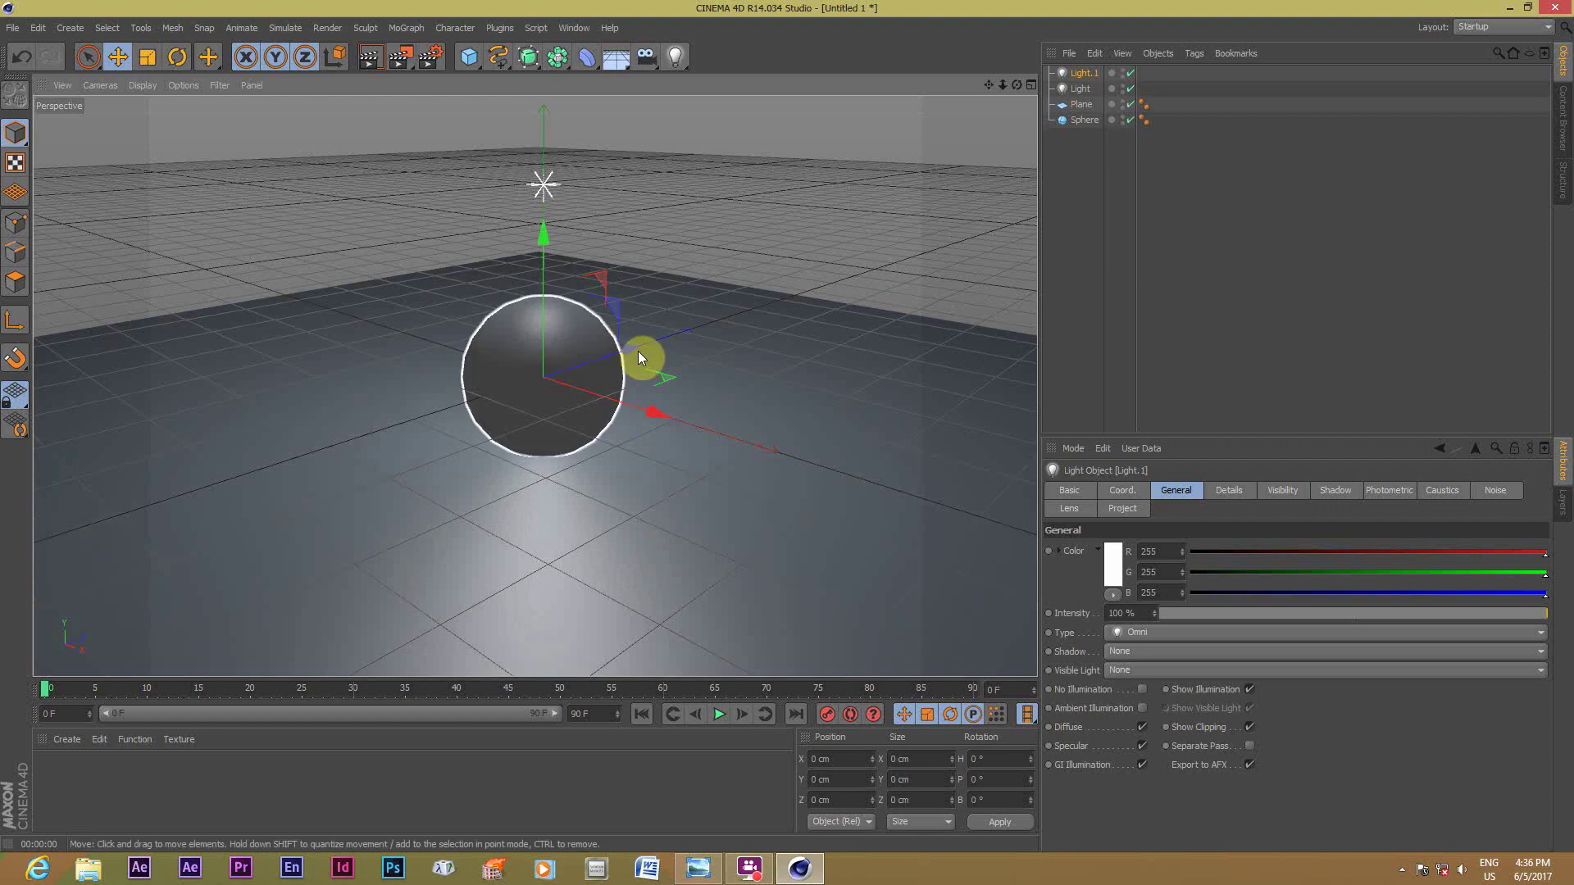
pyautogui.moveTo(637, 351); pyautogui.dragTo(344, 425)
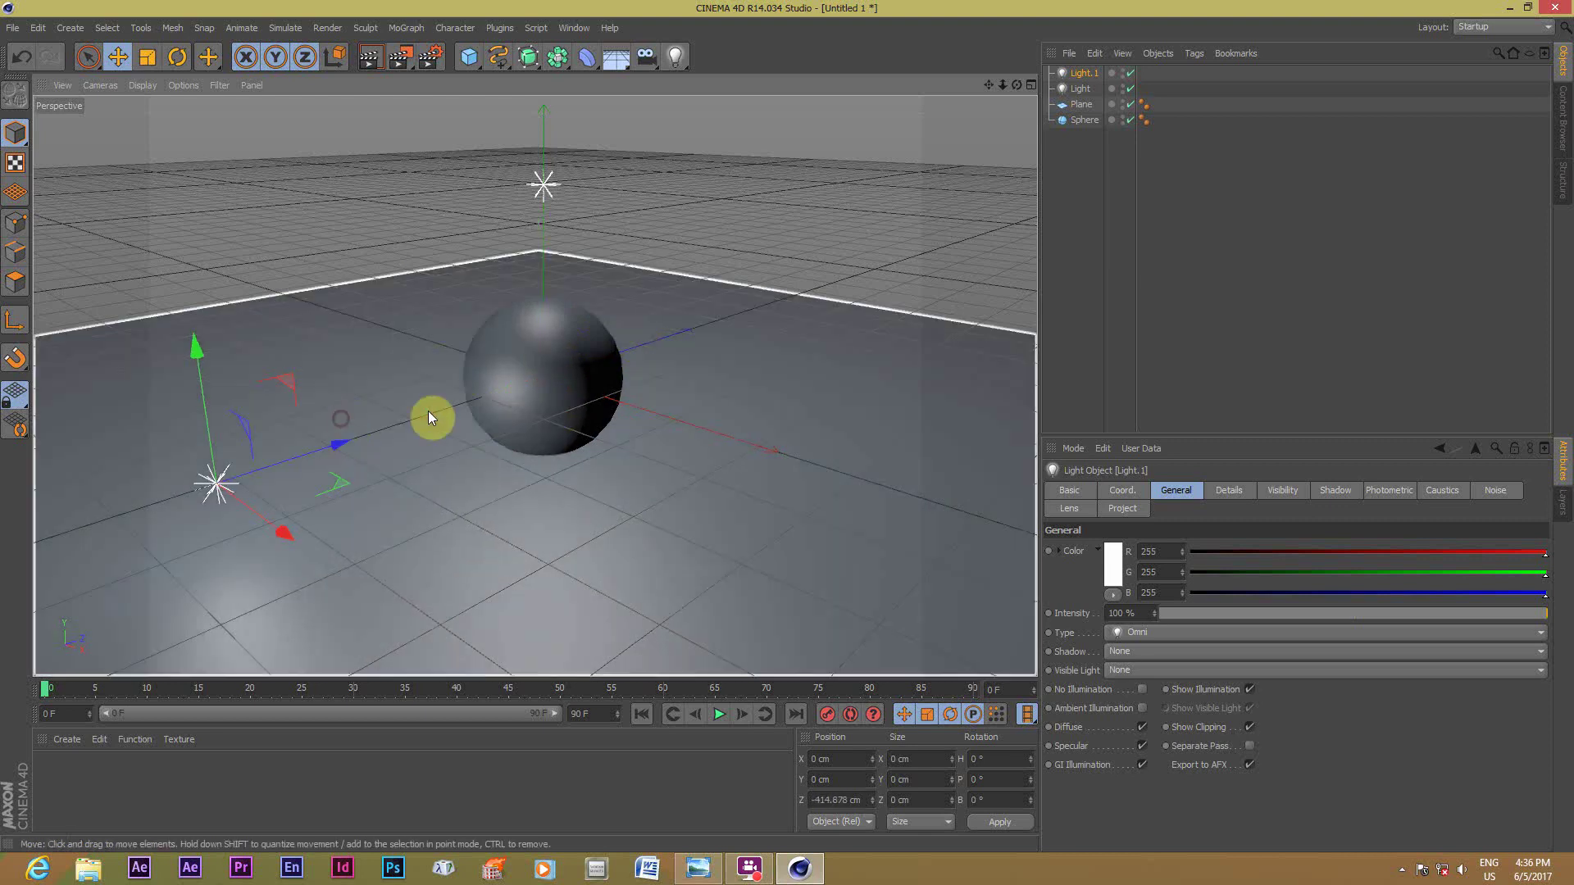
pyautogui.click(369, 57)
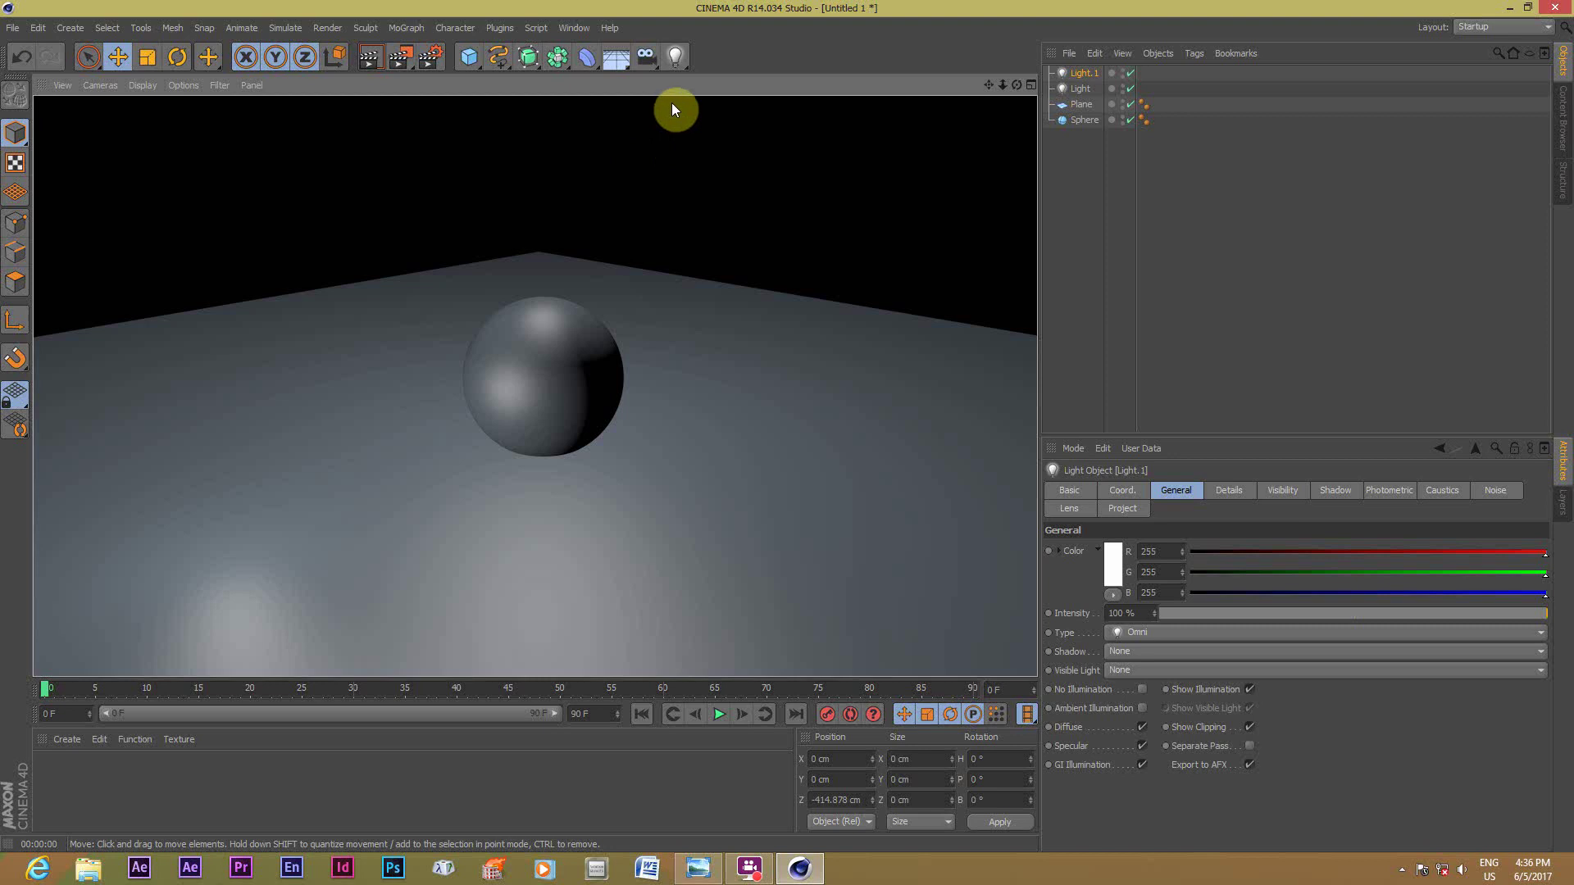
pyautogui.click(610, 328)
# Add Light.2, Light.3 and Light.4 to the right, behind and left of the sphere, then render.
pyautogui.click(674, 57)
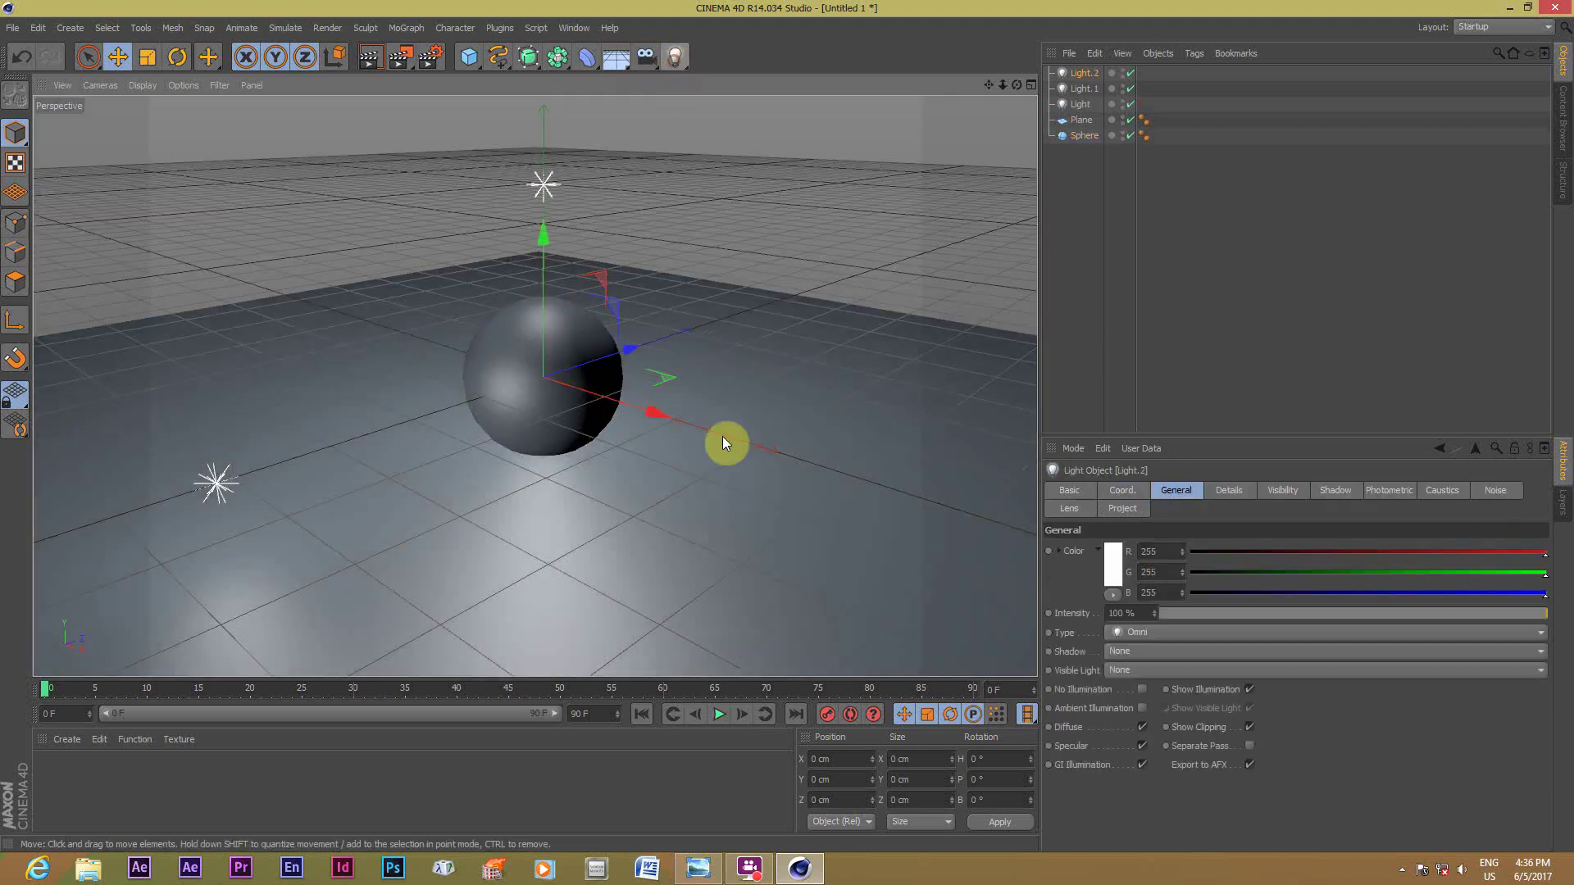
pyautogui.moveTo(660, 414); pyautogui.dragTo(912, 637)
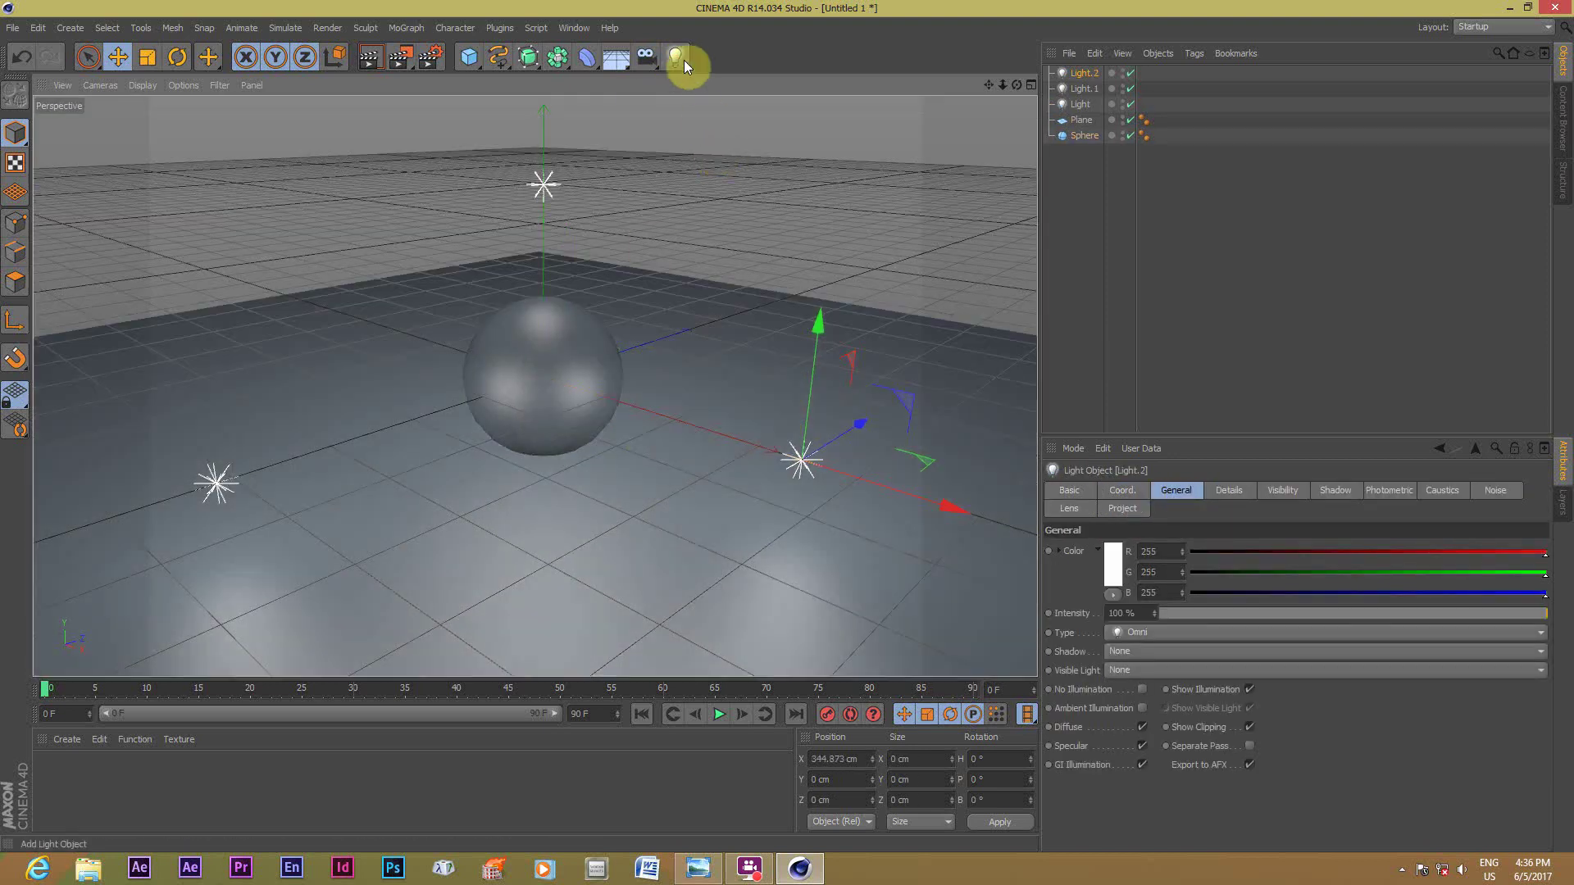
pyautogui.click(684, 61)
pyautogui.moveTo(635, 346); pyautogui.dragTo(863, 230)
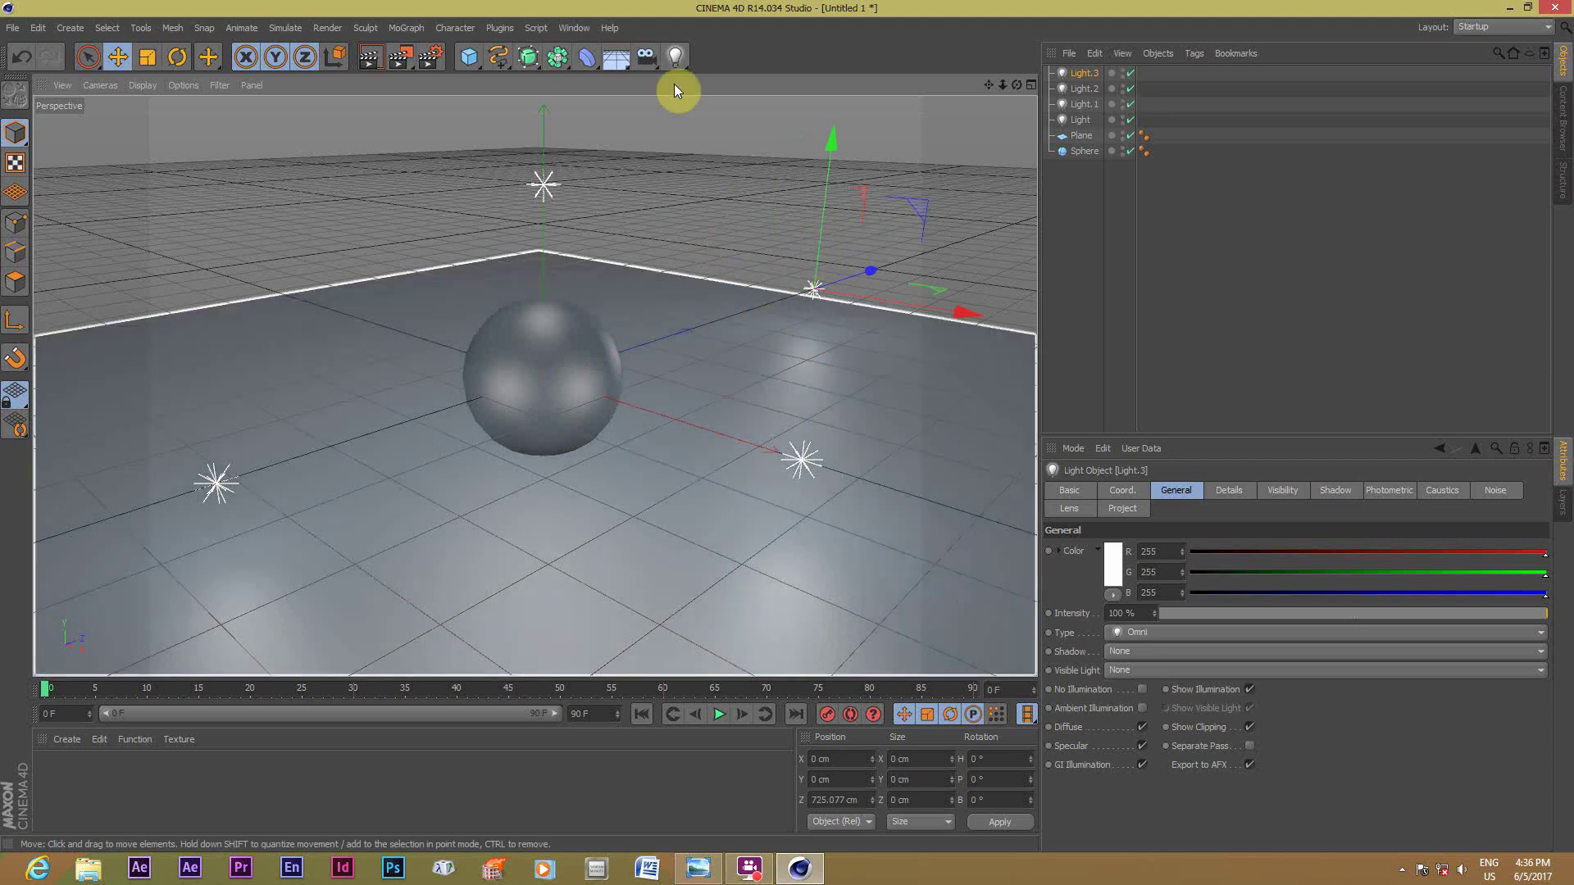
pyautogui.click(672, 62)
pyautogui.moveTo(658, 415)
pyautogui.mouseDown()
pyautogui.moveTo(455, 334)
pyautogui.moveTo(324, 307)
pyautogui.mouseUp()
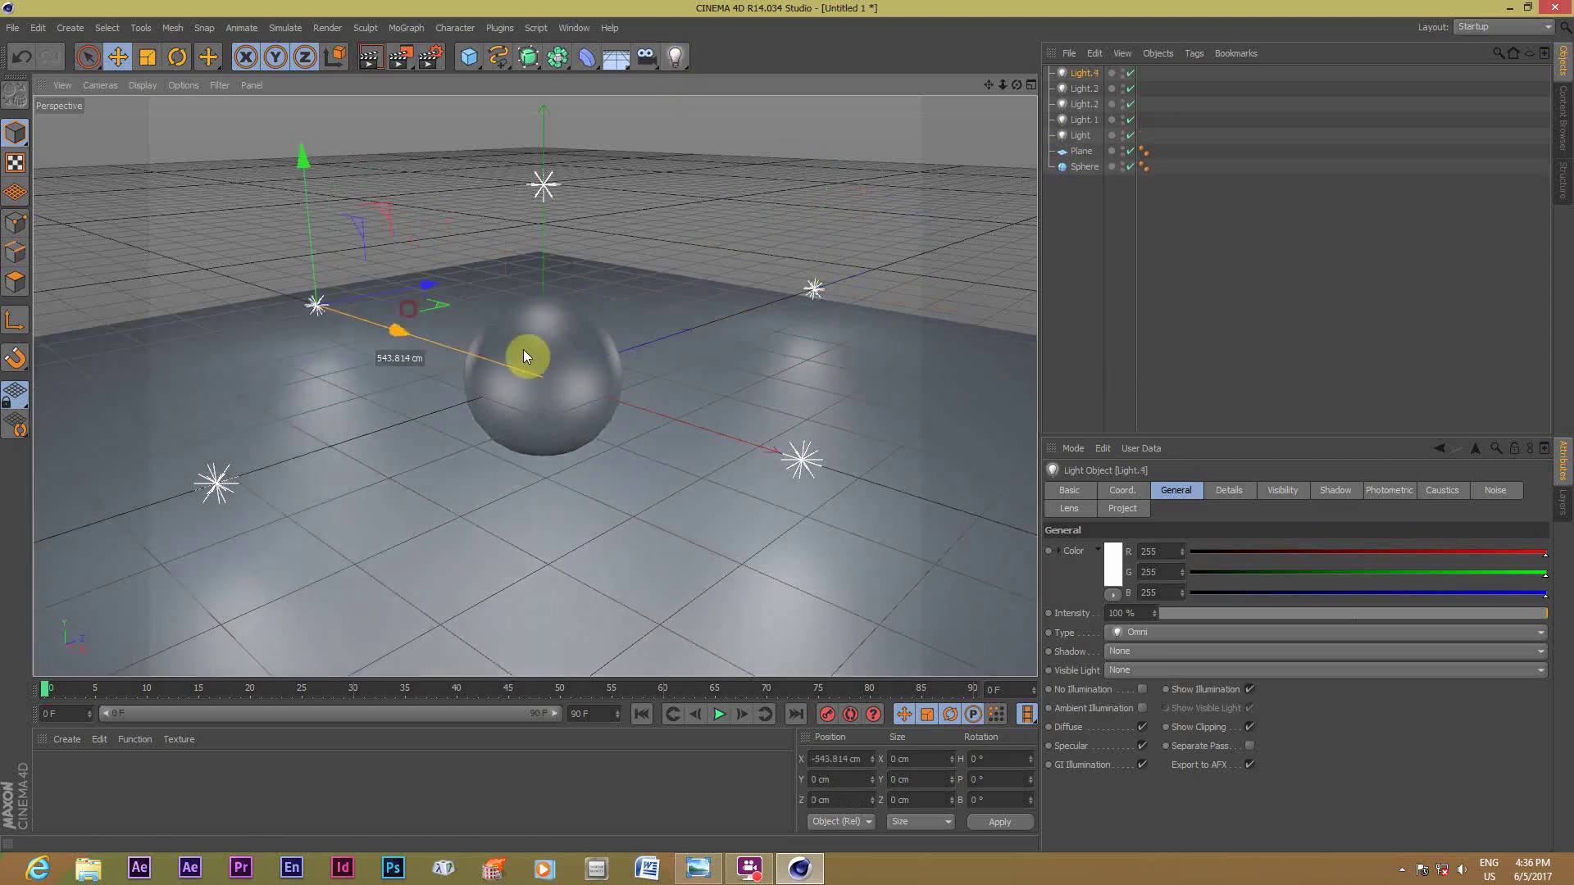
pyautogui.click(367, 56)
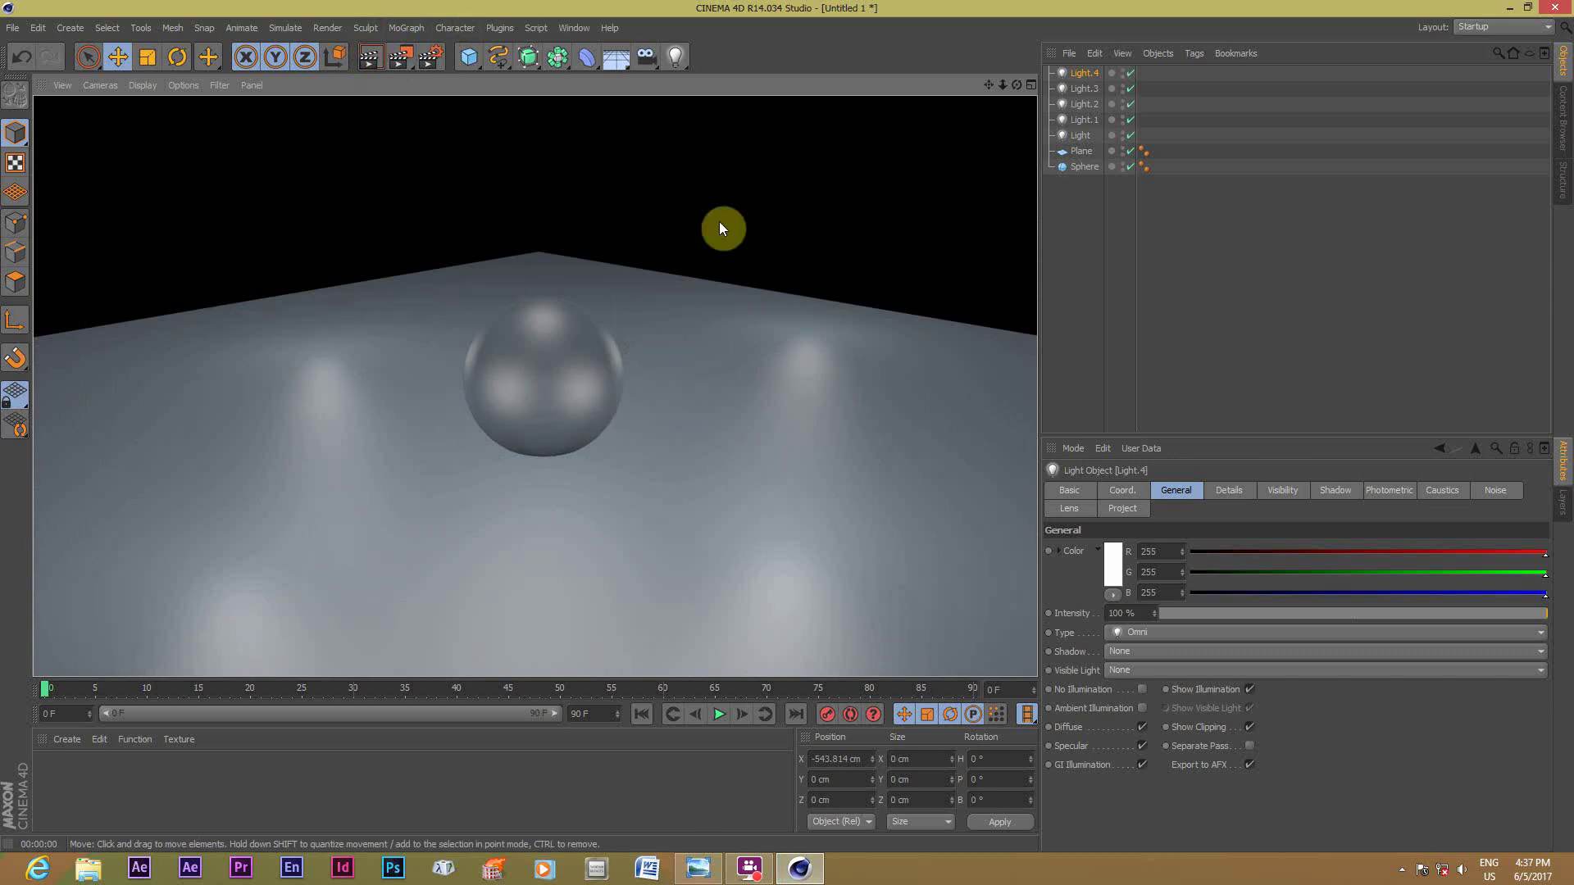
pyautogui.click(679, 64)
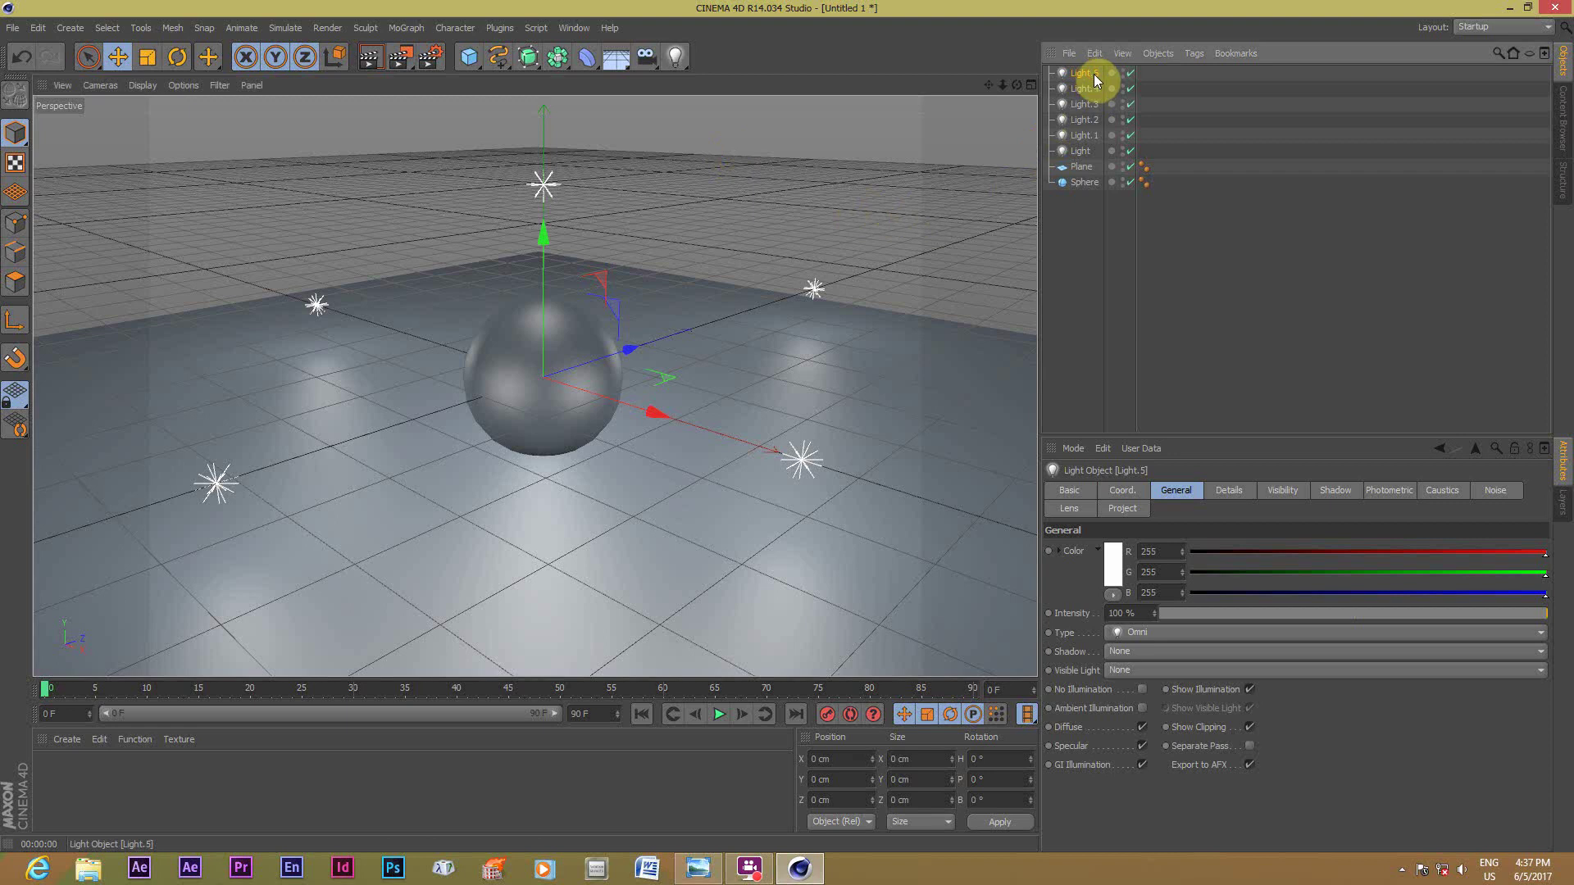
# Colour Light.5 and Light.4 yellow, with a render check in between.
pyautogui.click(1113, 566)
pyautogui.click(1113, 524)
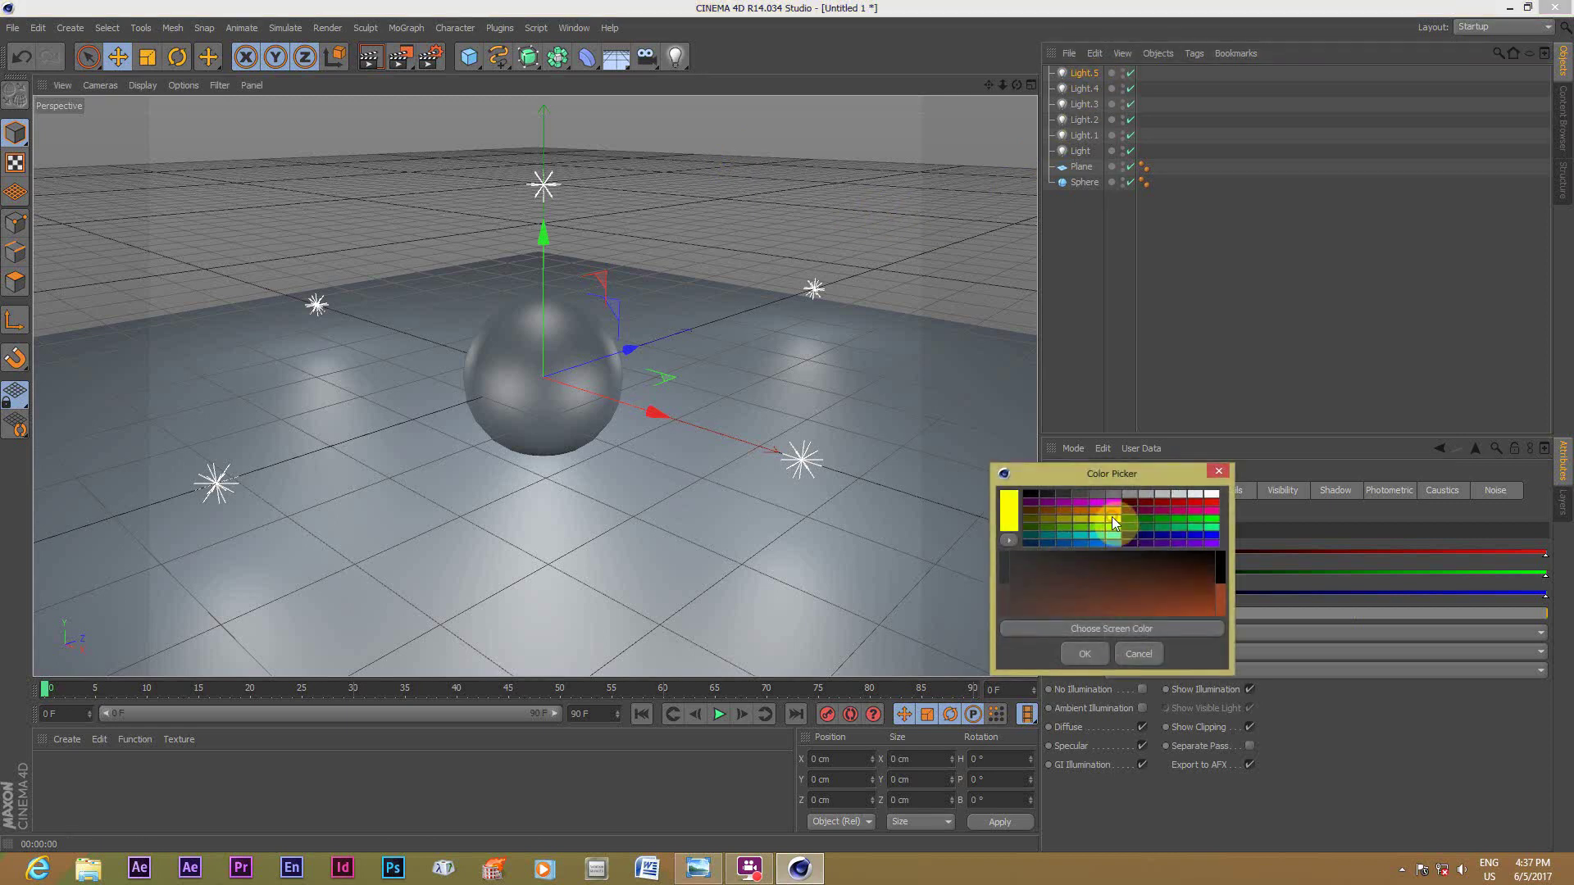
pyautogui.click(1094, 653)
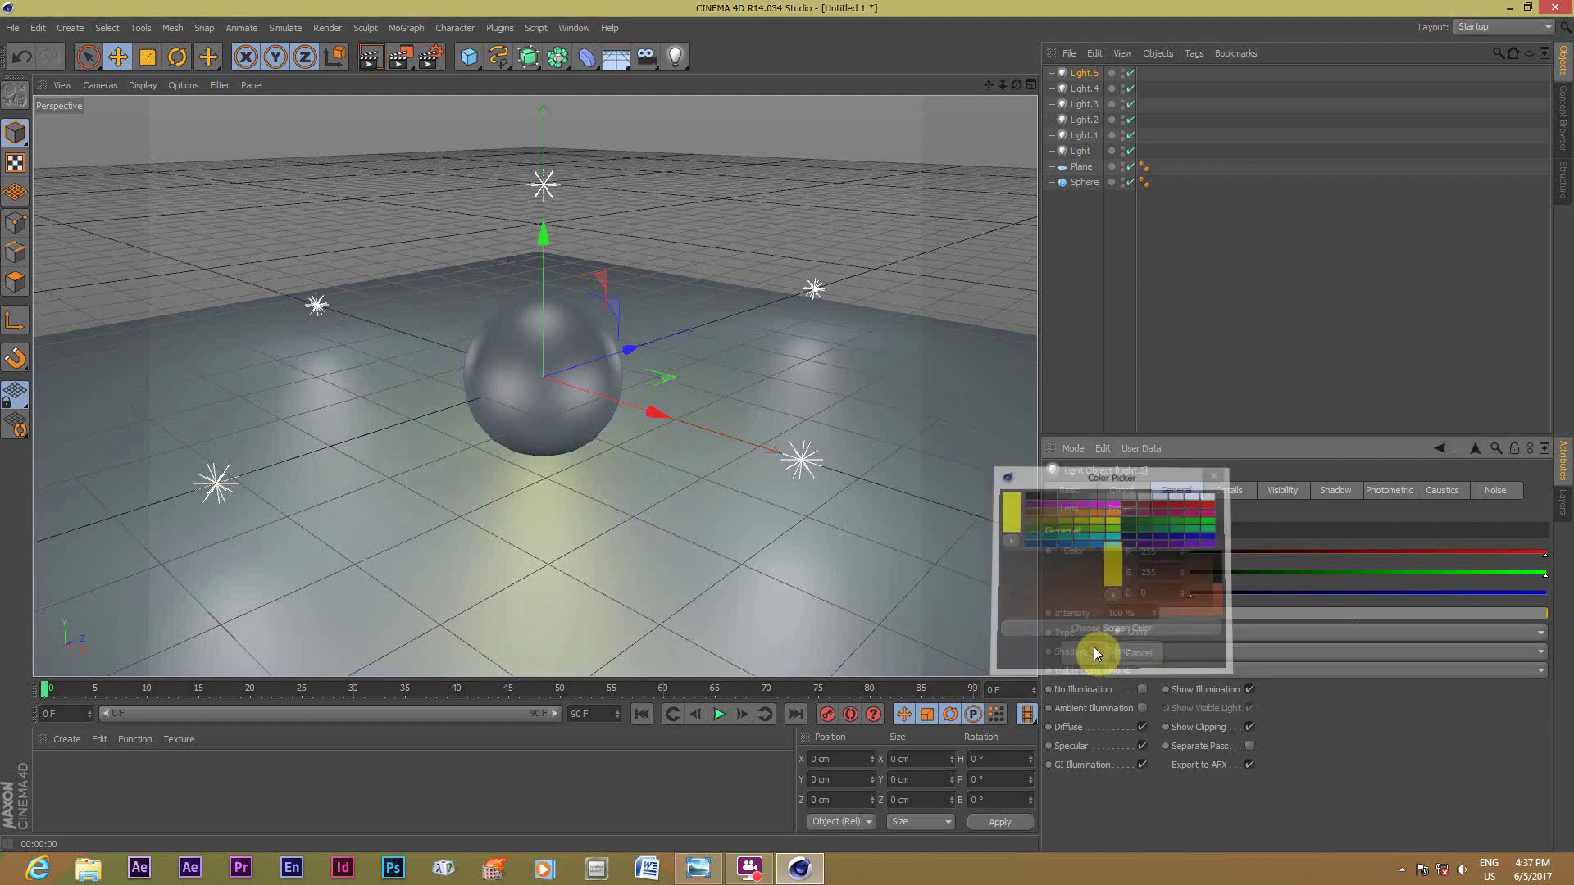
pyautogui.click(366, 59)
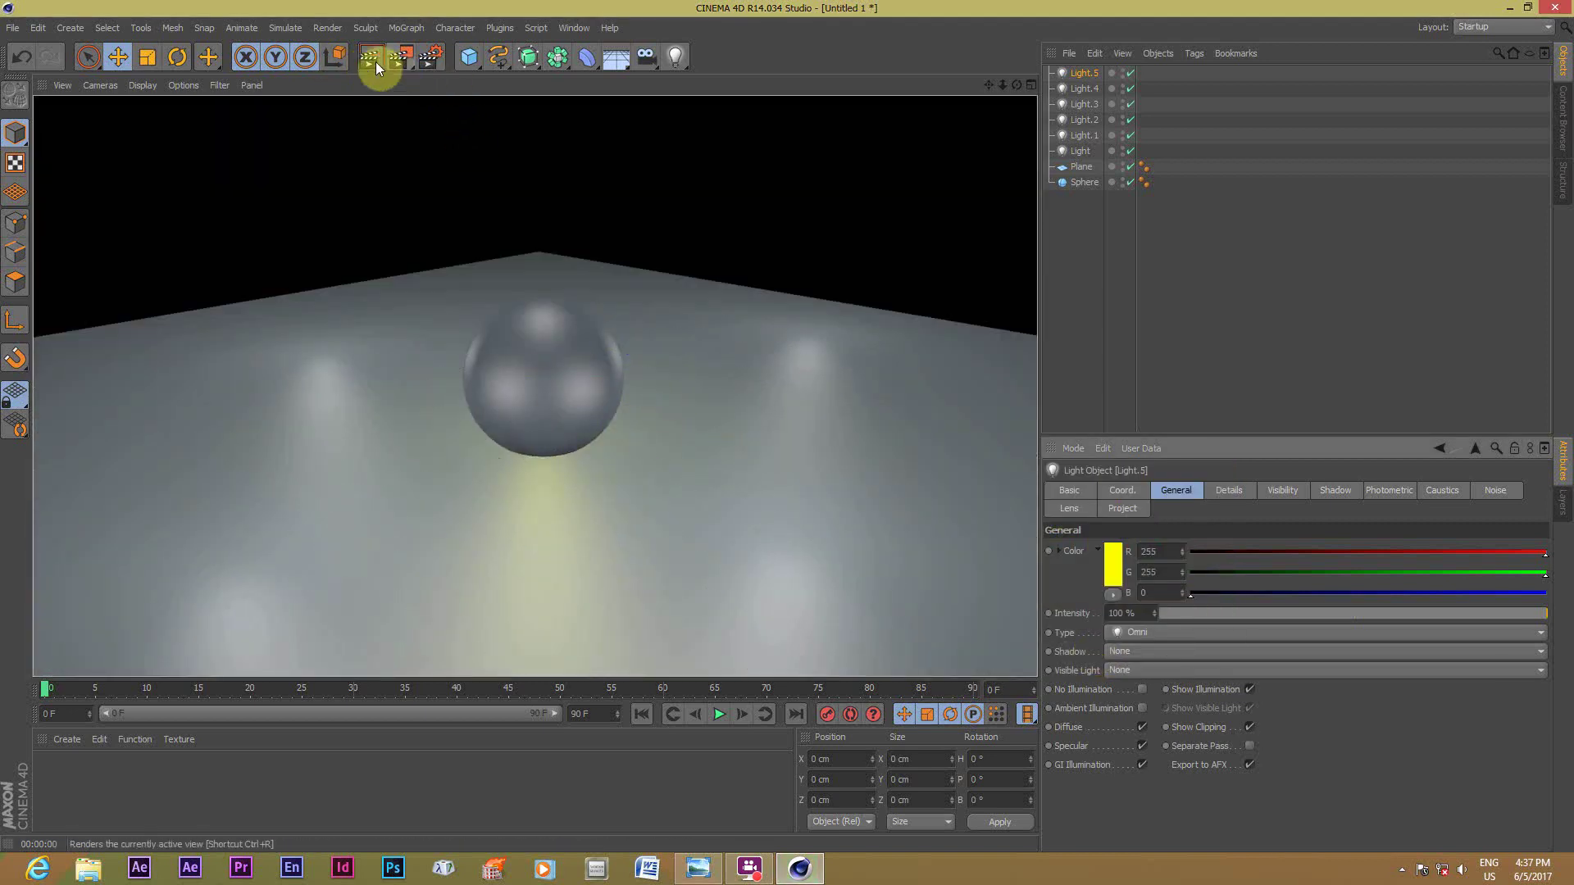
pyautogui.click(1084, 89)
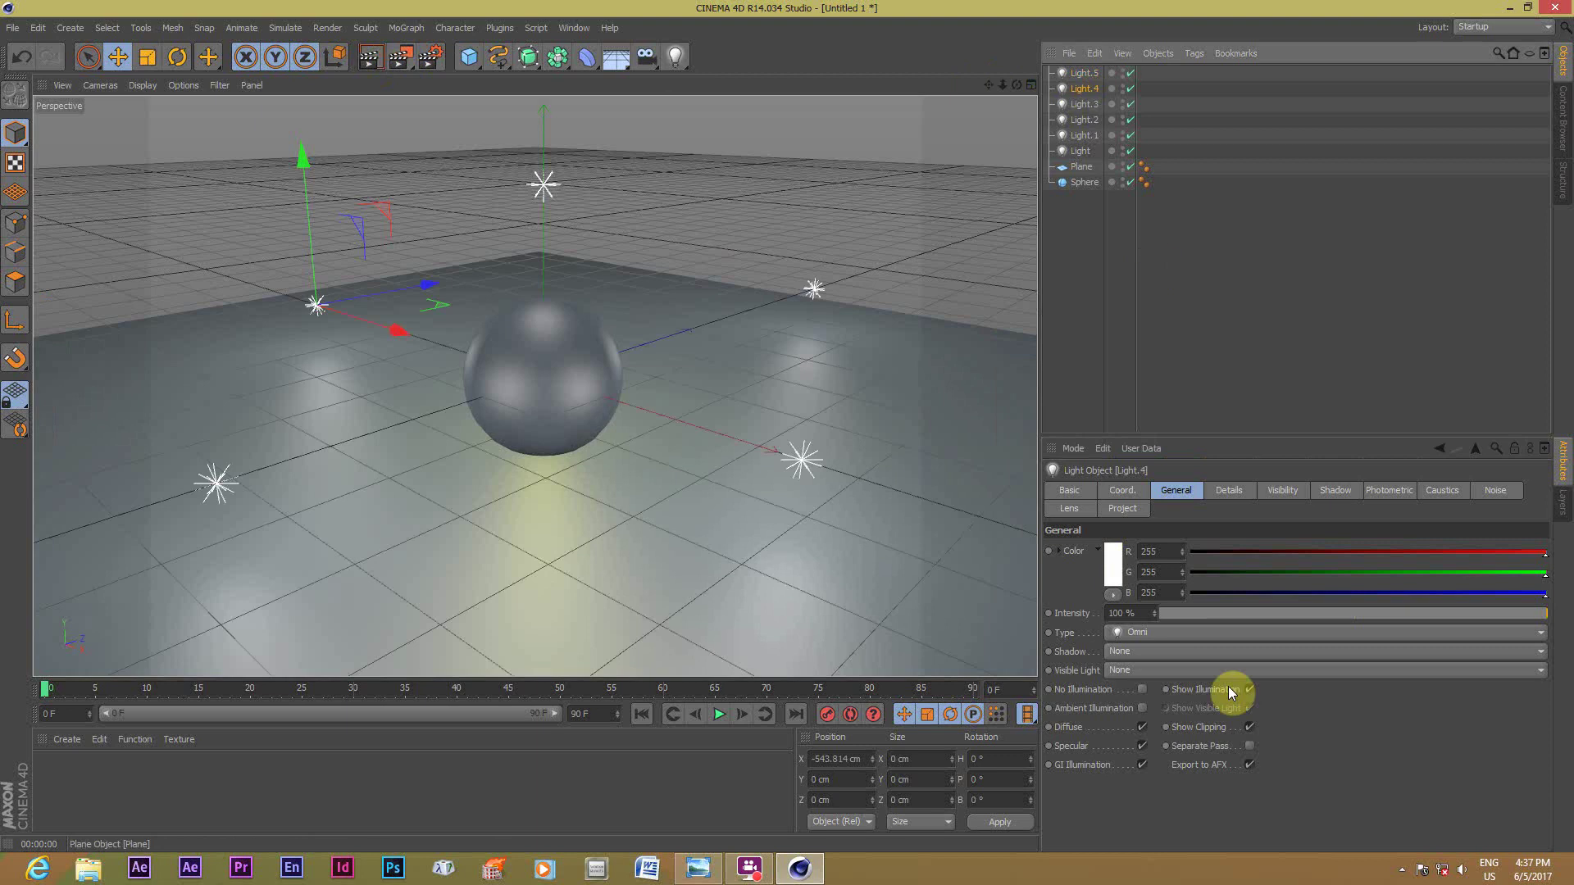
pyautogui.click(1112, 564)
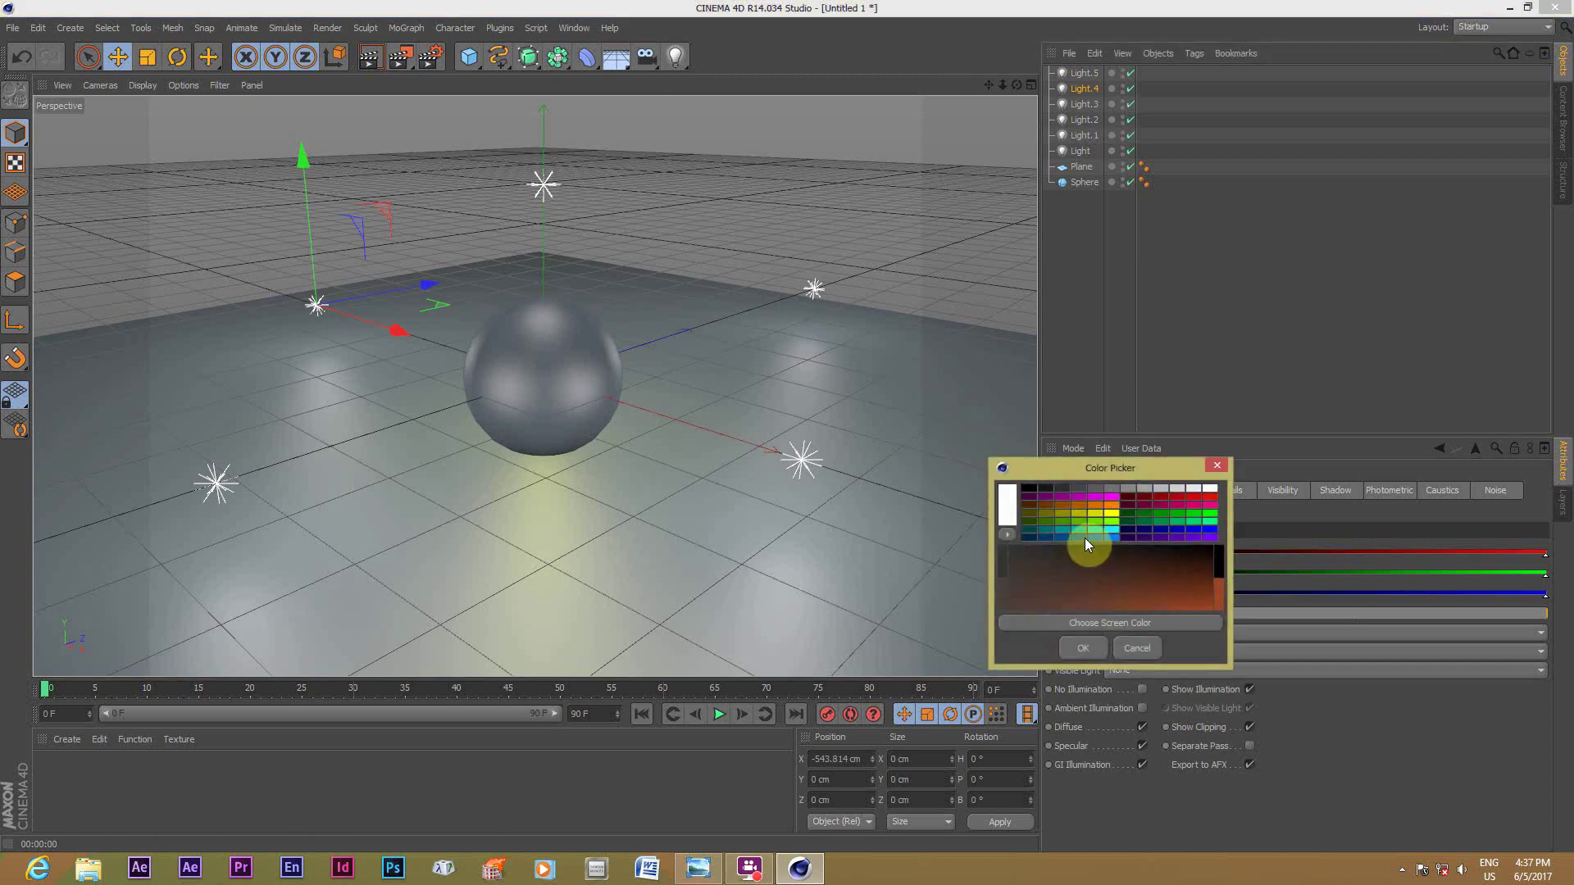
pyautogui.click(1110, 515)
pyautogui.click(1086, 646)
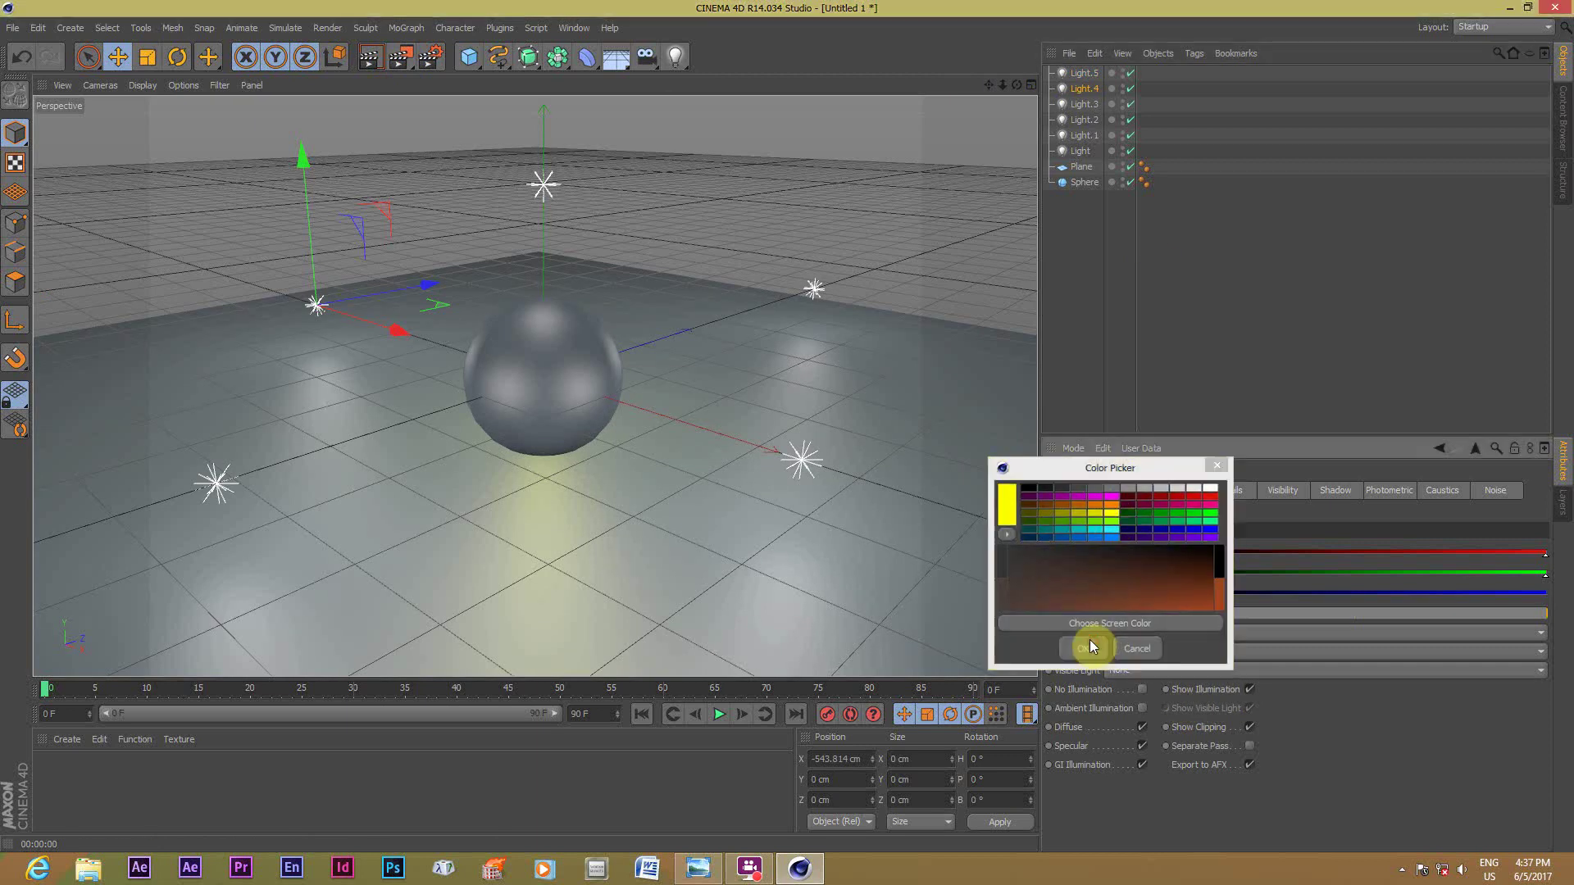
# Colour Light.3 blue and Light.2 red, then render the coloured scene.
pyautogui.click(1085, 105)
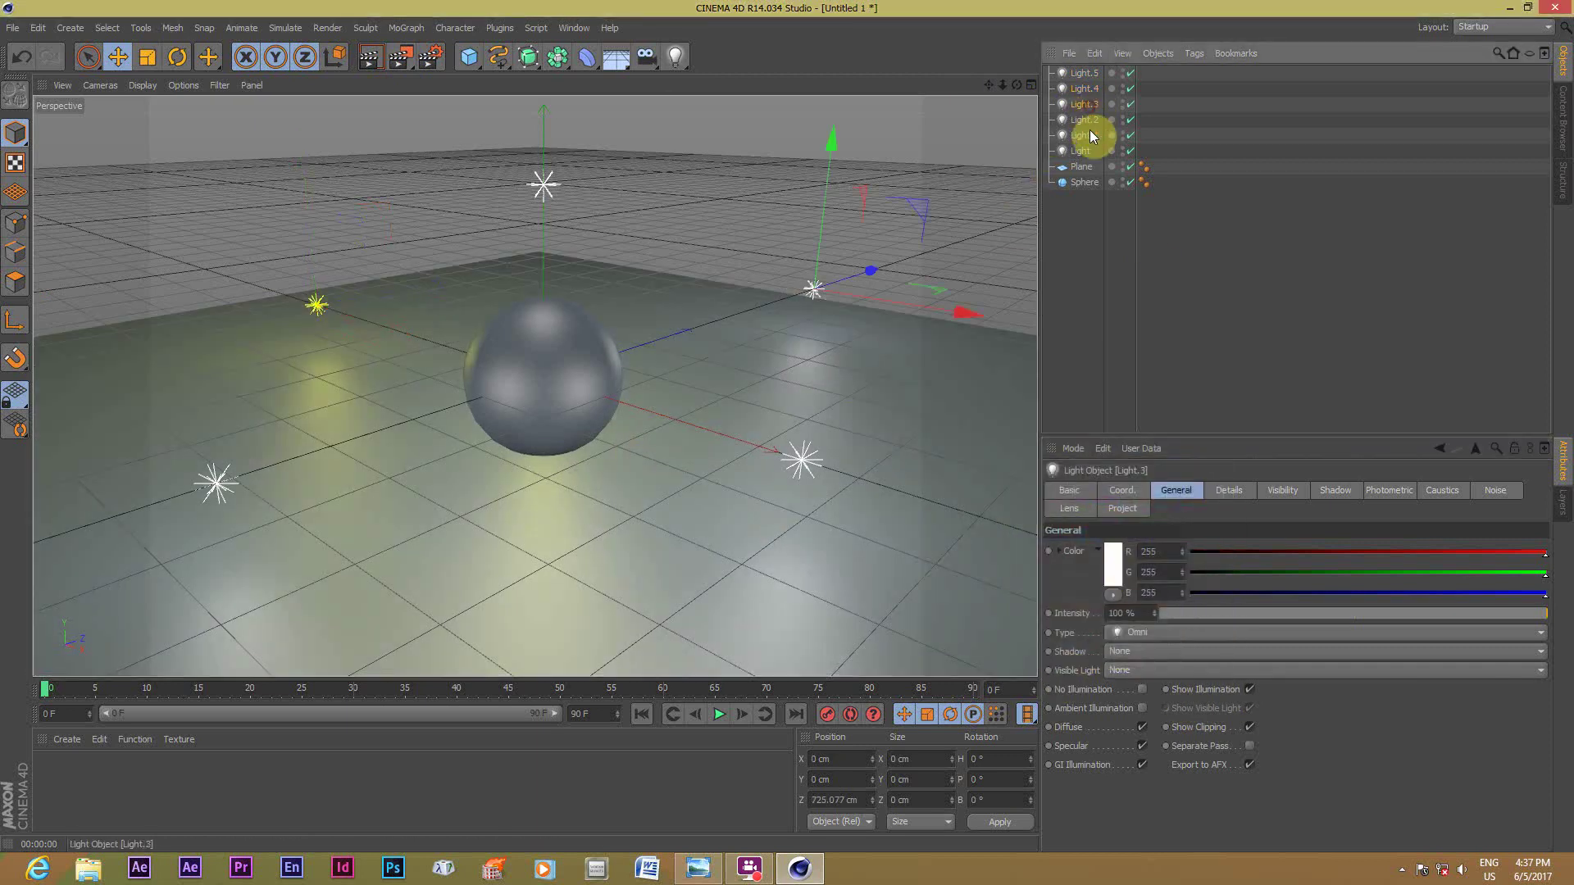
pyautogui.click(1118, 574)
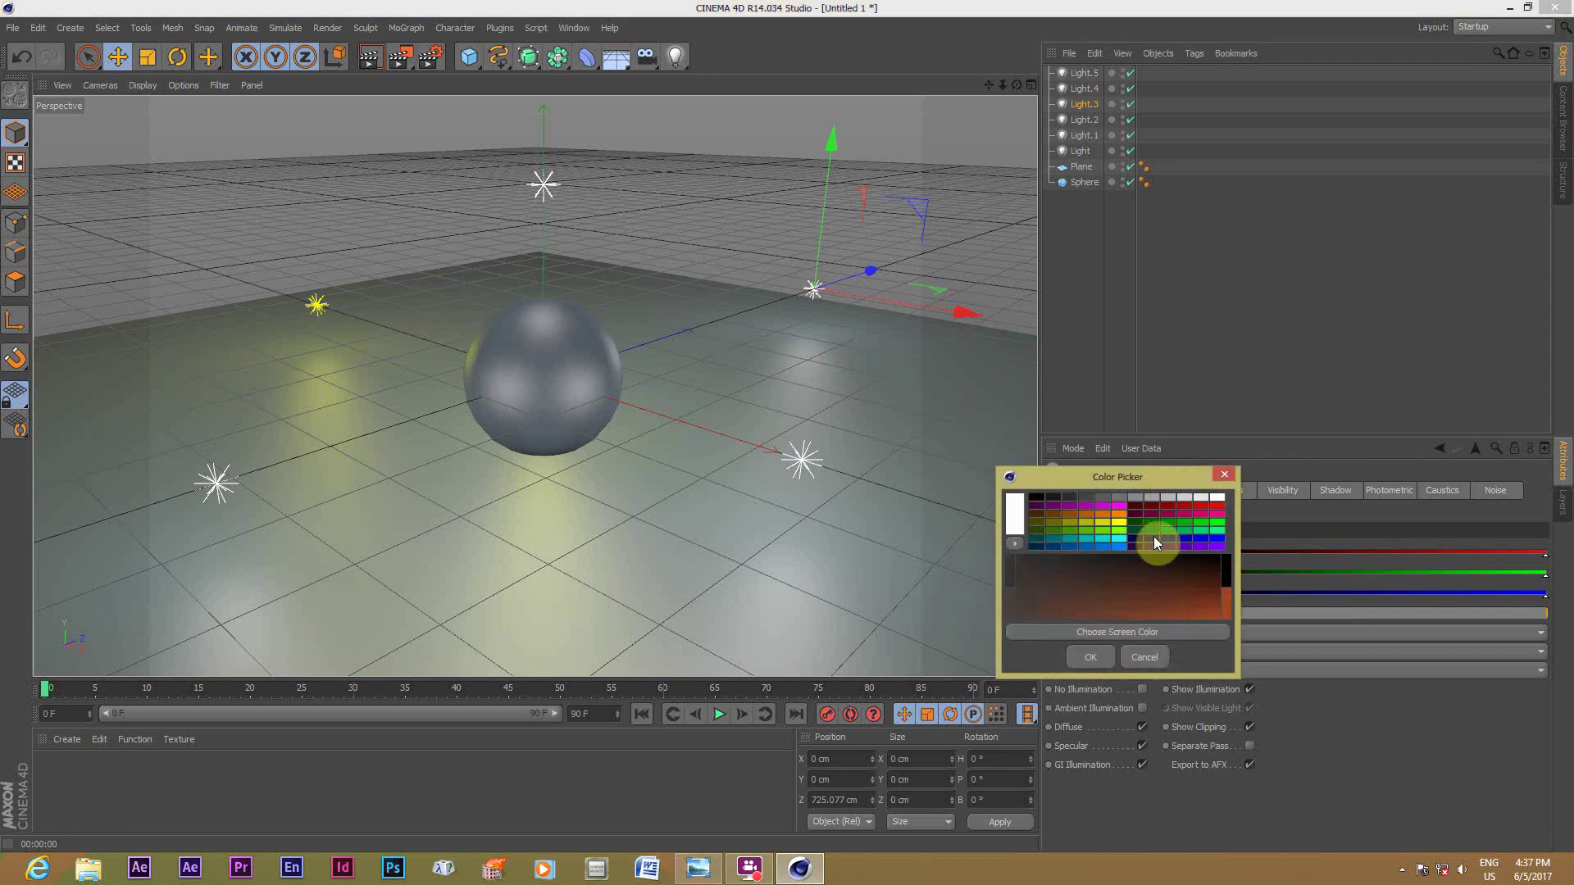
pyautogui.click(1183, 539)
pyautogui.click(1088, 659)
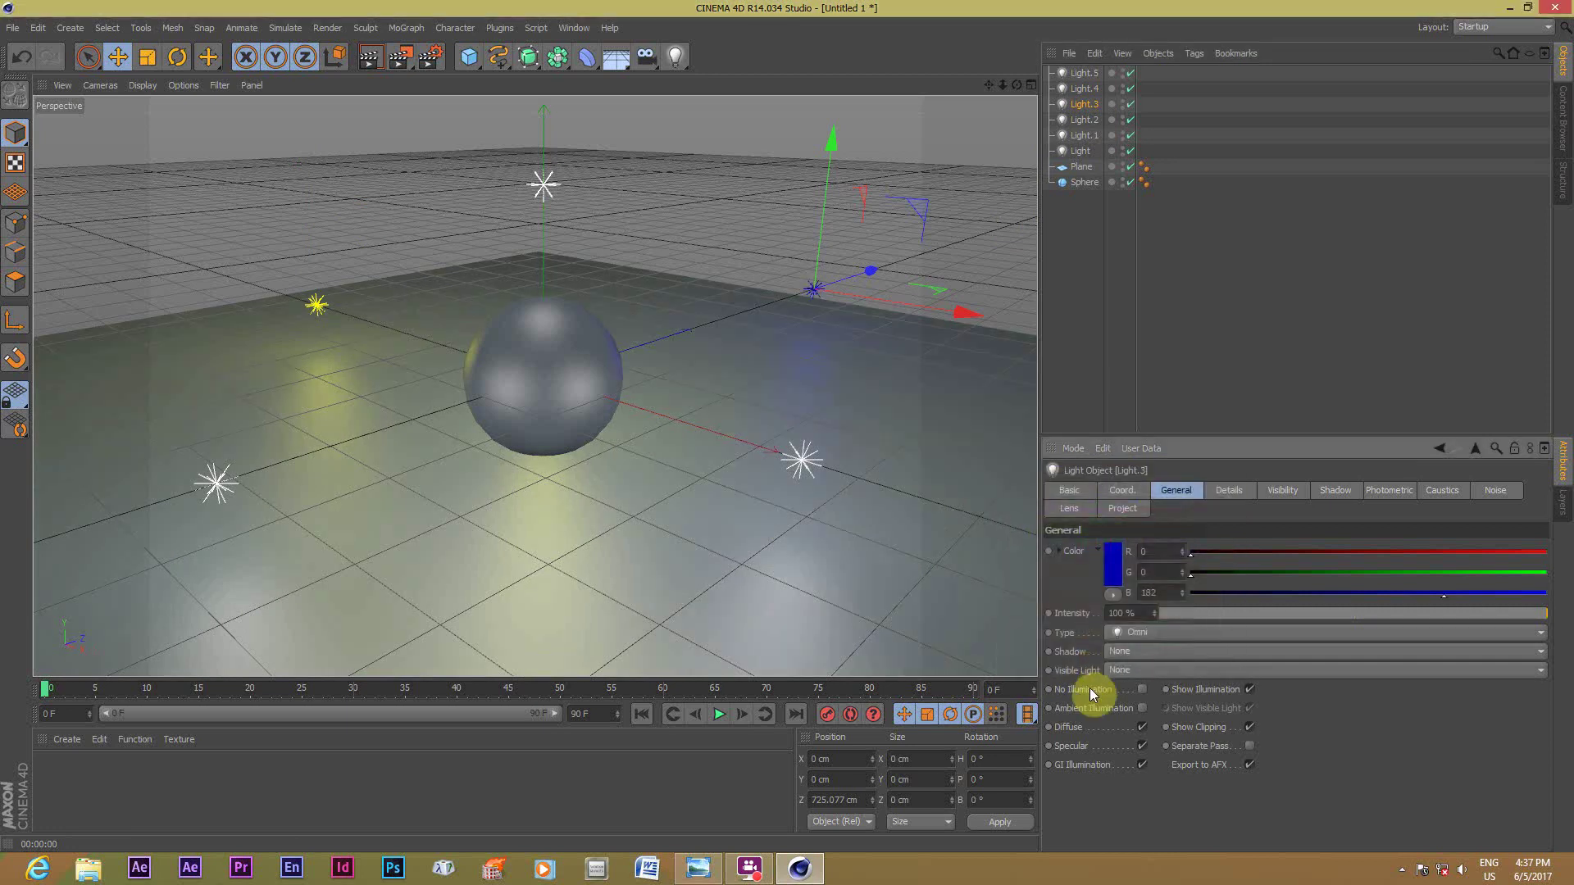
pyautogui.click(1090, 120)
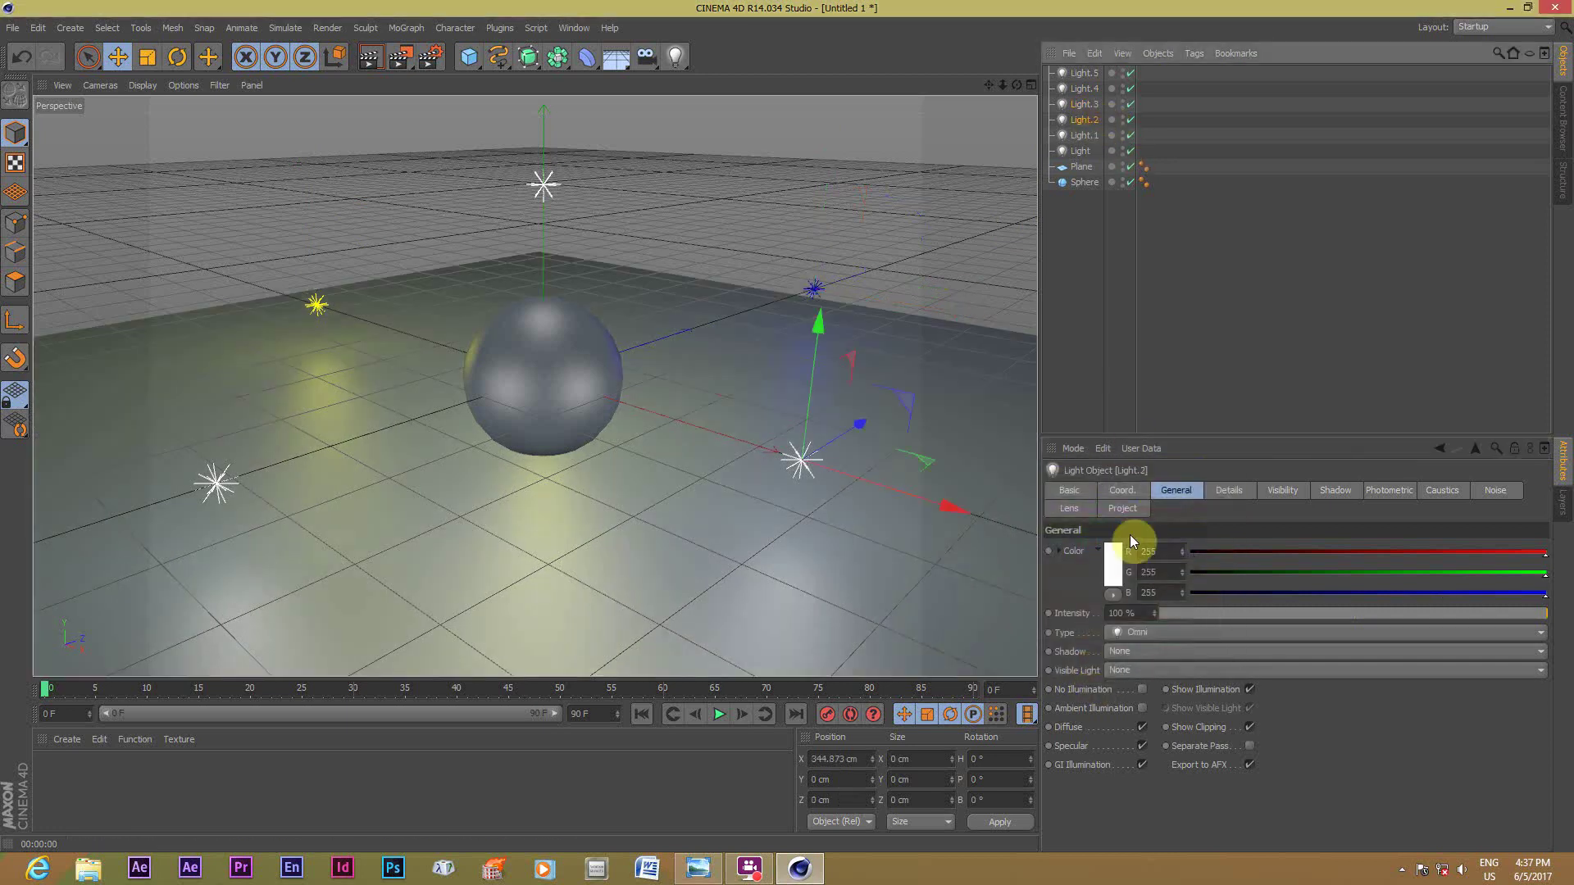
pyautogui.click(1116, 554)
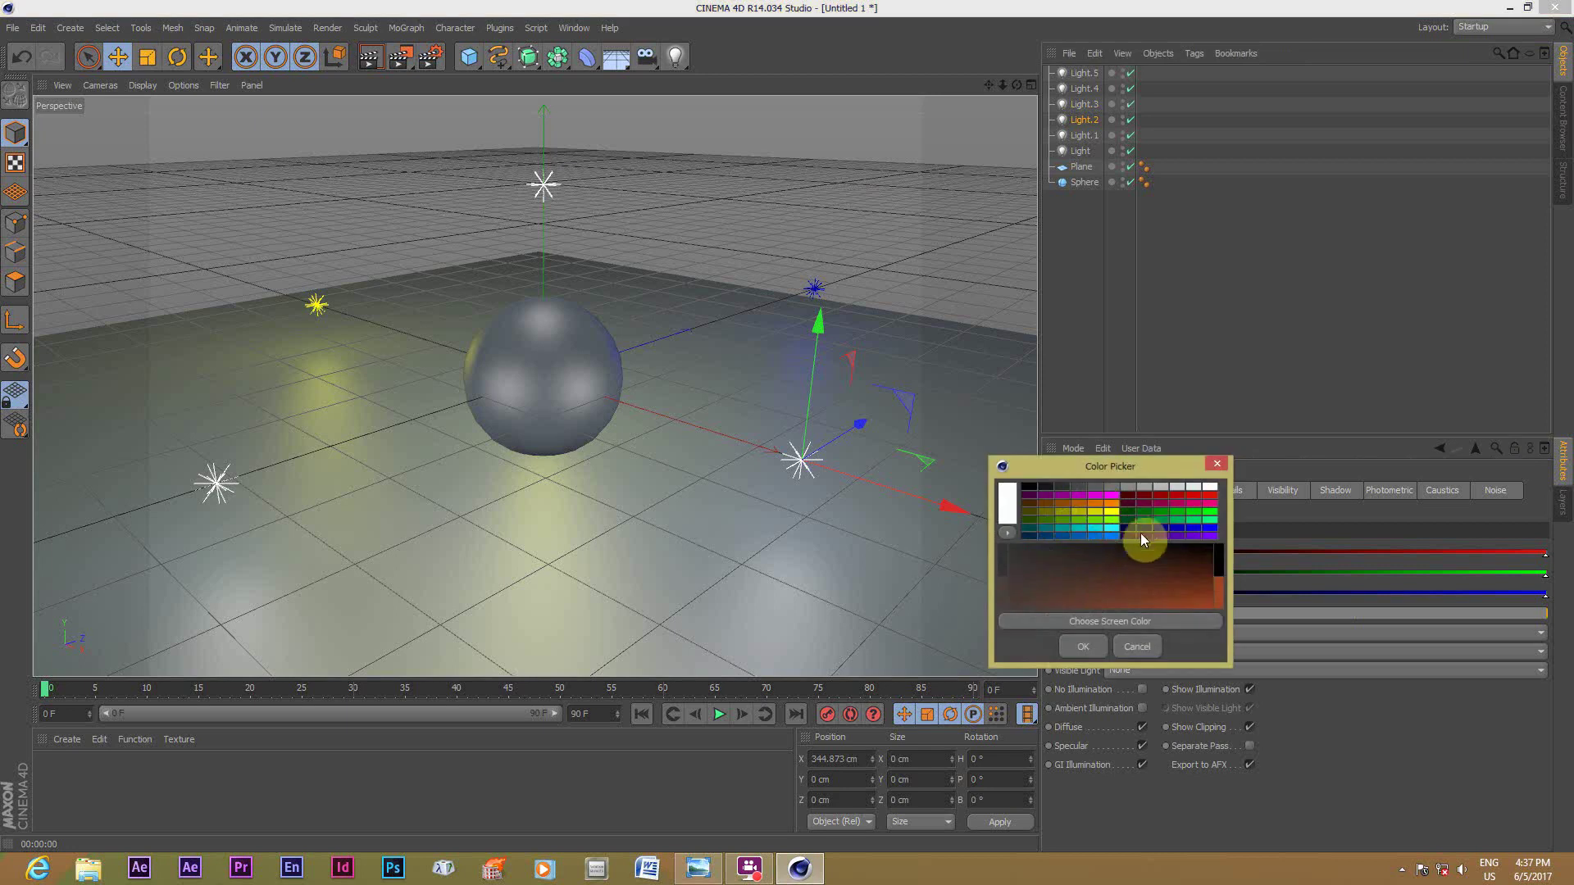
pyautogui.click(1188, 496)
pyautogui.click(1071, 647)
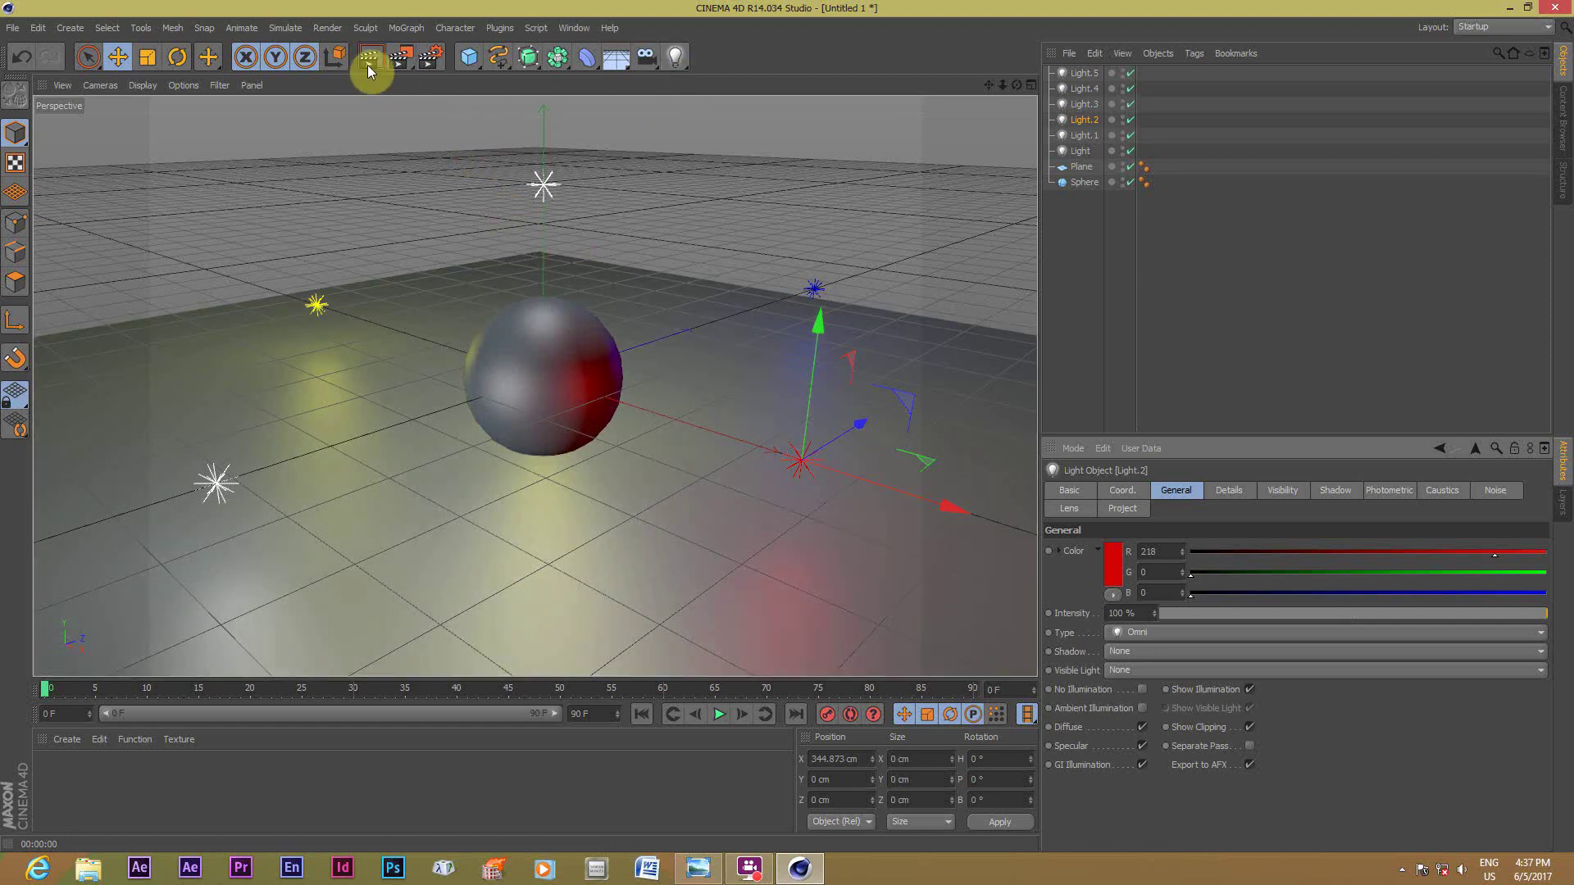
pyautogui.click(364, 62)
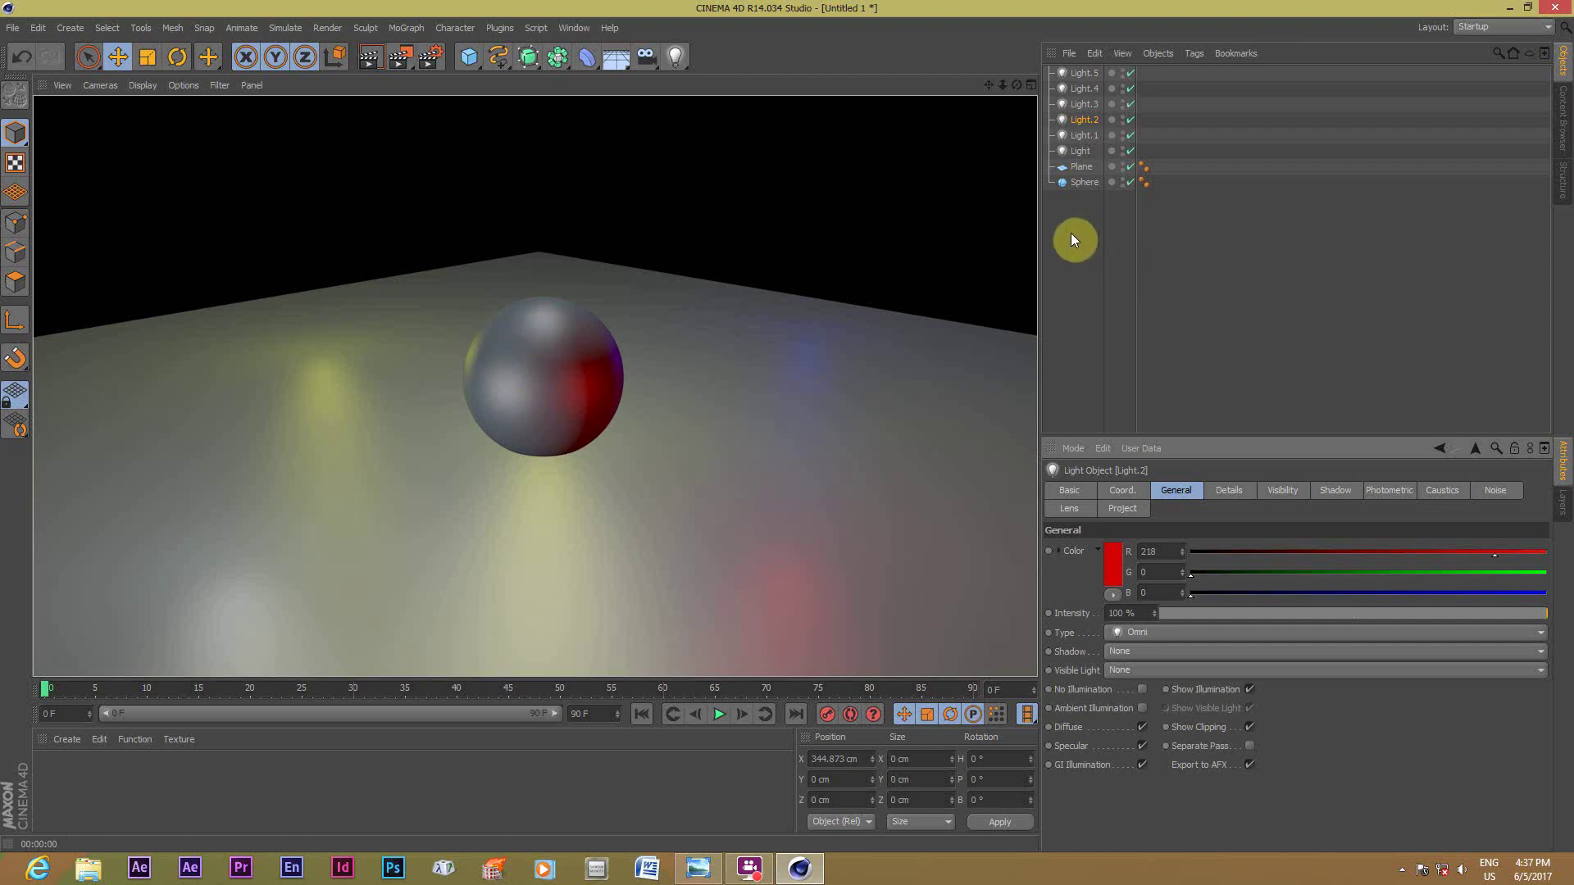
# Delete Light.5, Light.4, Light.3, Light.2, Light.1 and Light from the Object Manager.
pyautogui.click(1090, 77)
pyautogui.press('Delete')
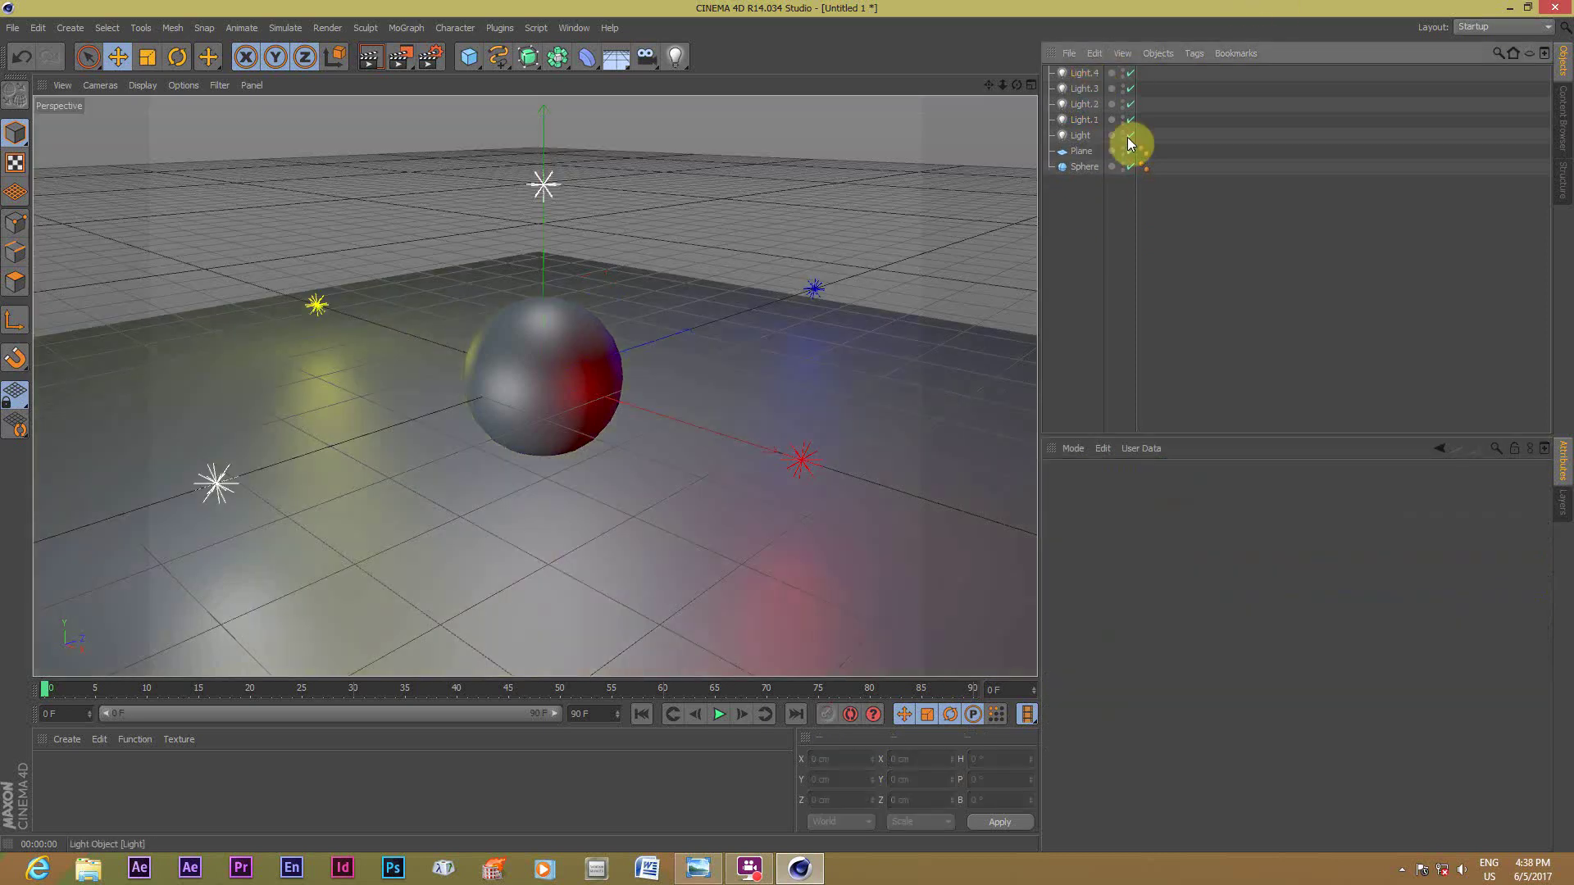
pyautogui.click(1087, 78)
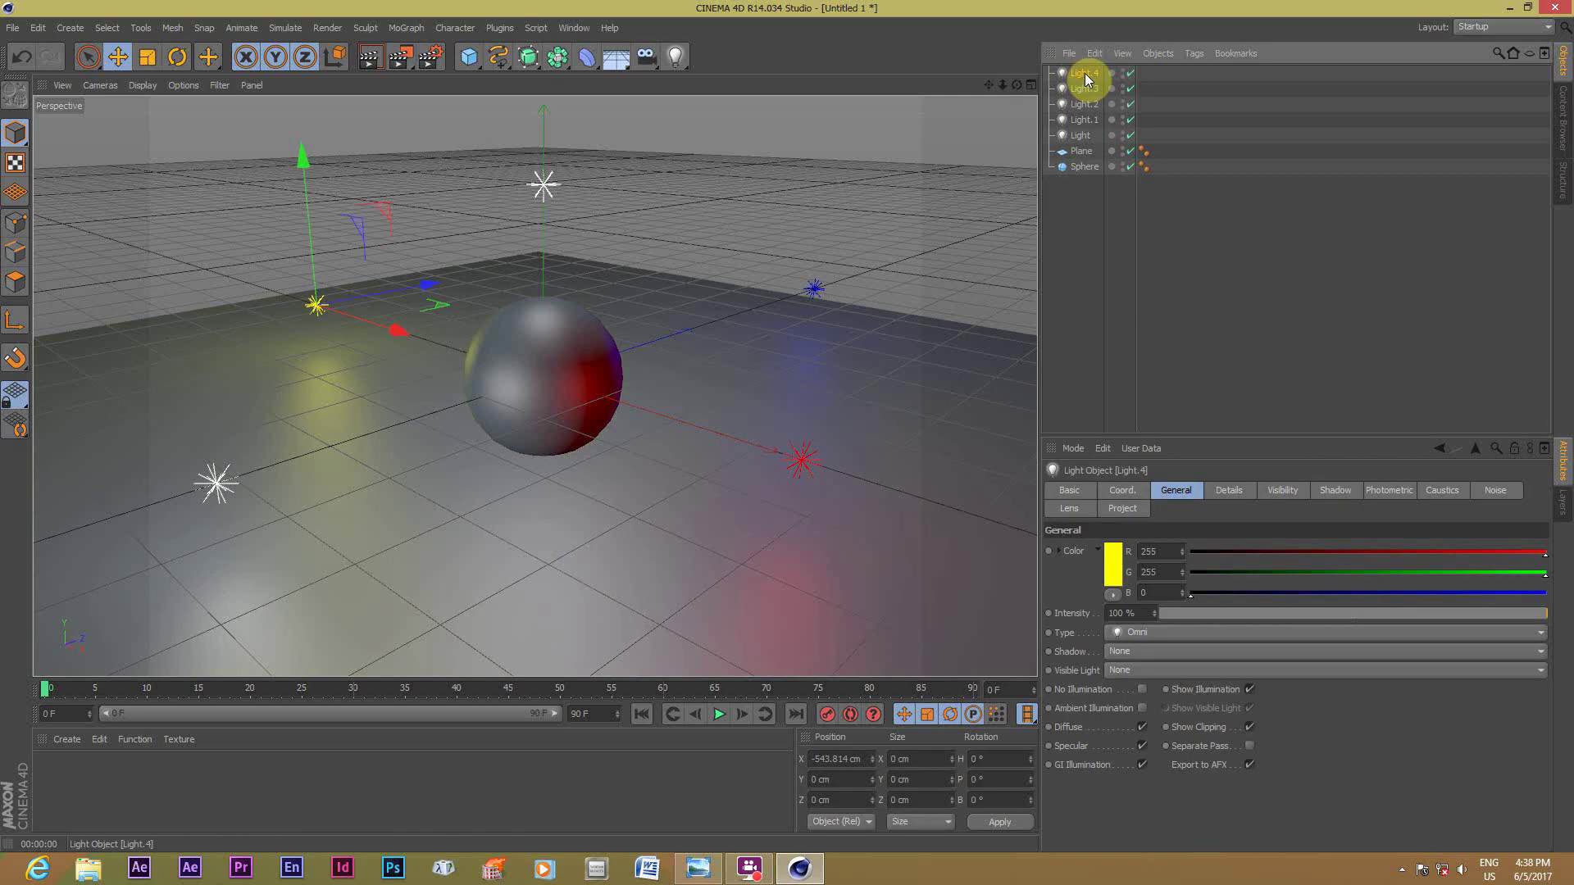
pyautogui.press('Delete')
pyautogui.click(1090, 74)
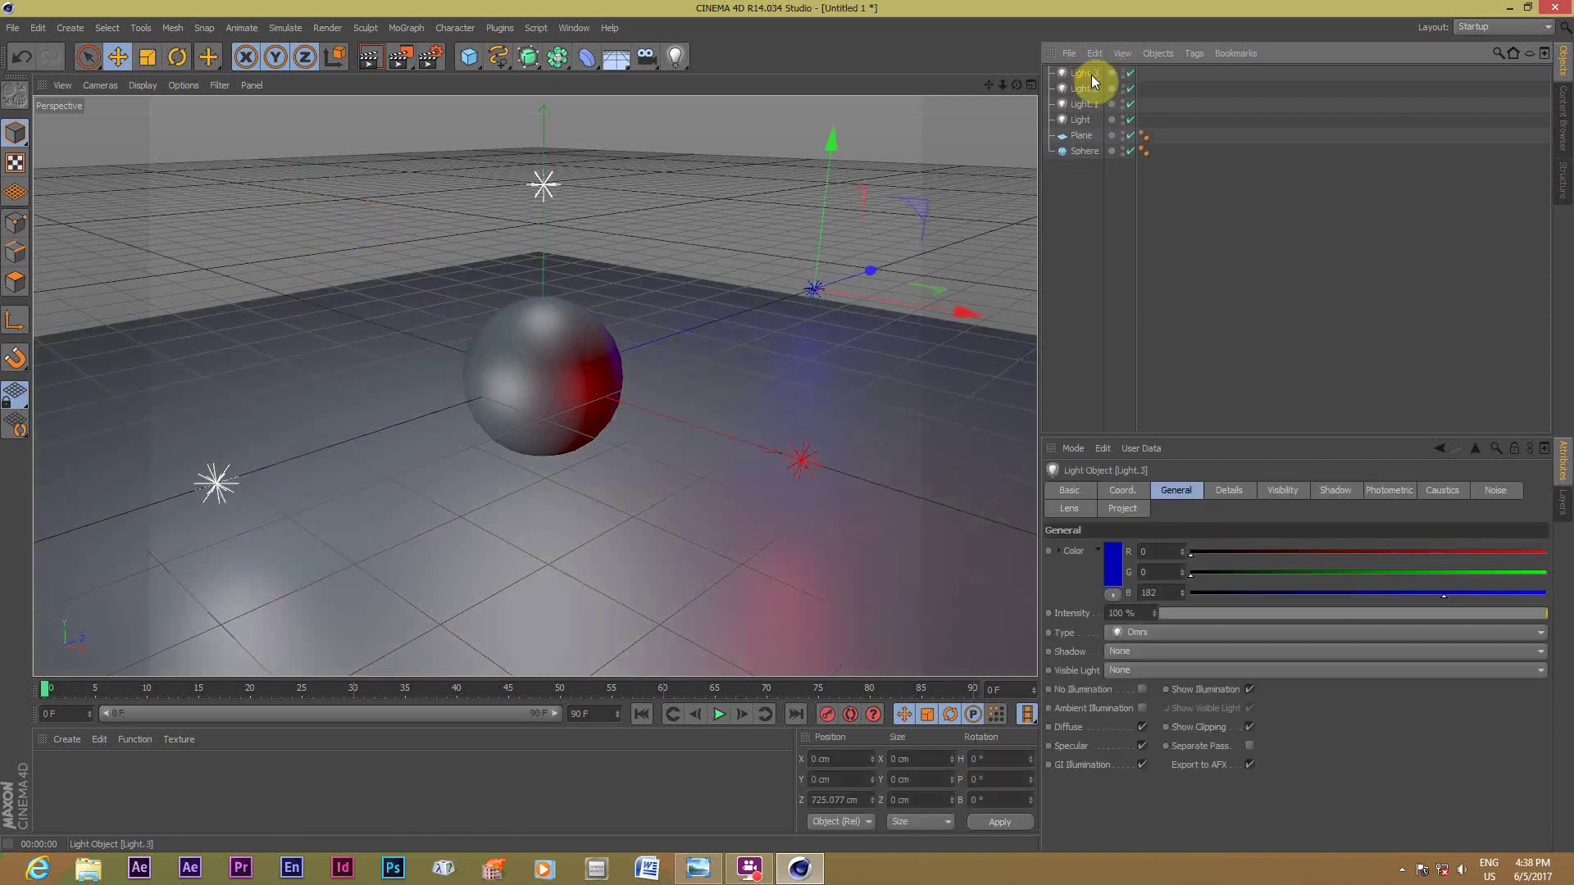
pyautogui.press('Delete')
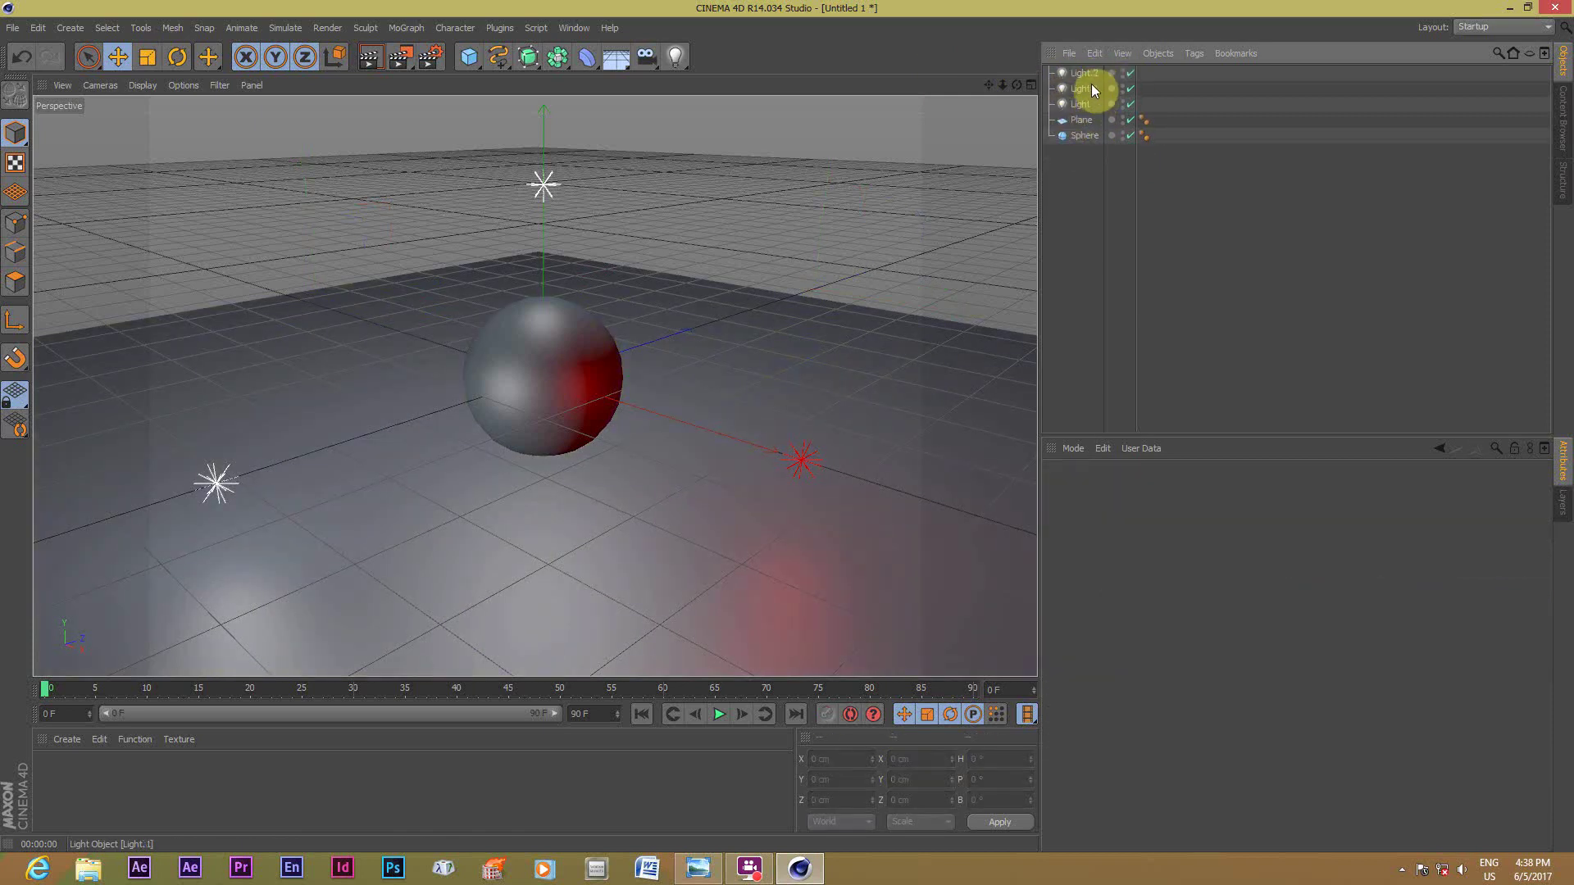
pyautogui.click(1082, 74)
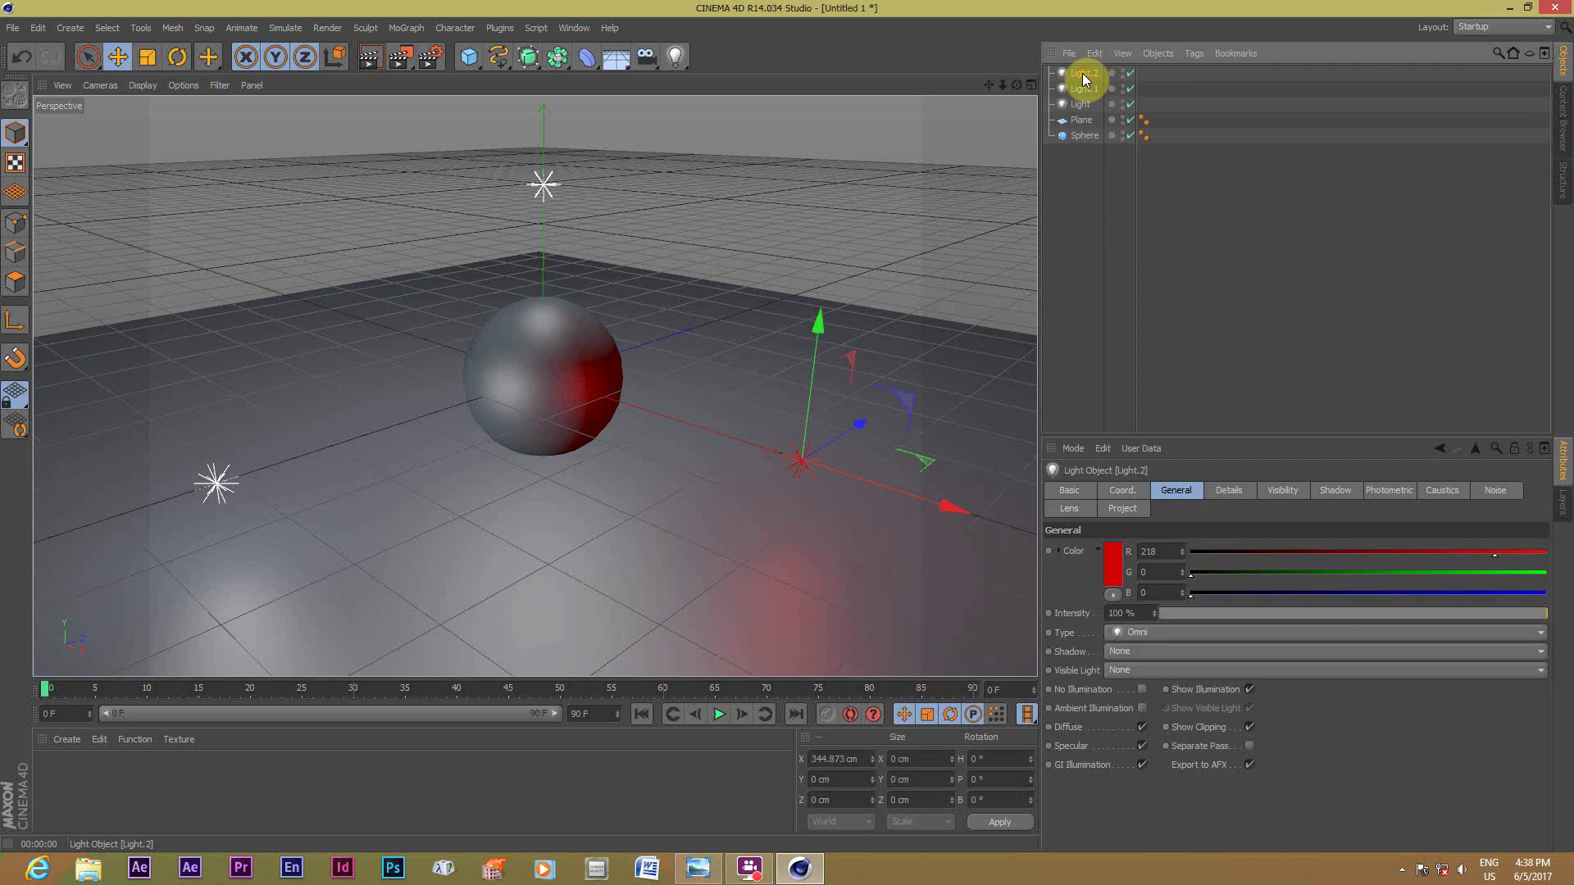
pyautogui.press('Delete')
pyautogui.click(1082, 74)
pyautogui.press('Delete')
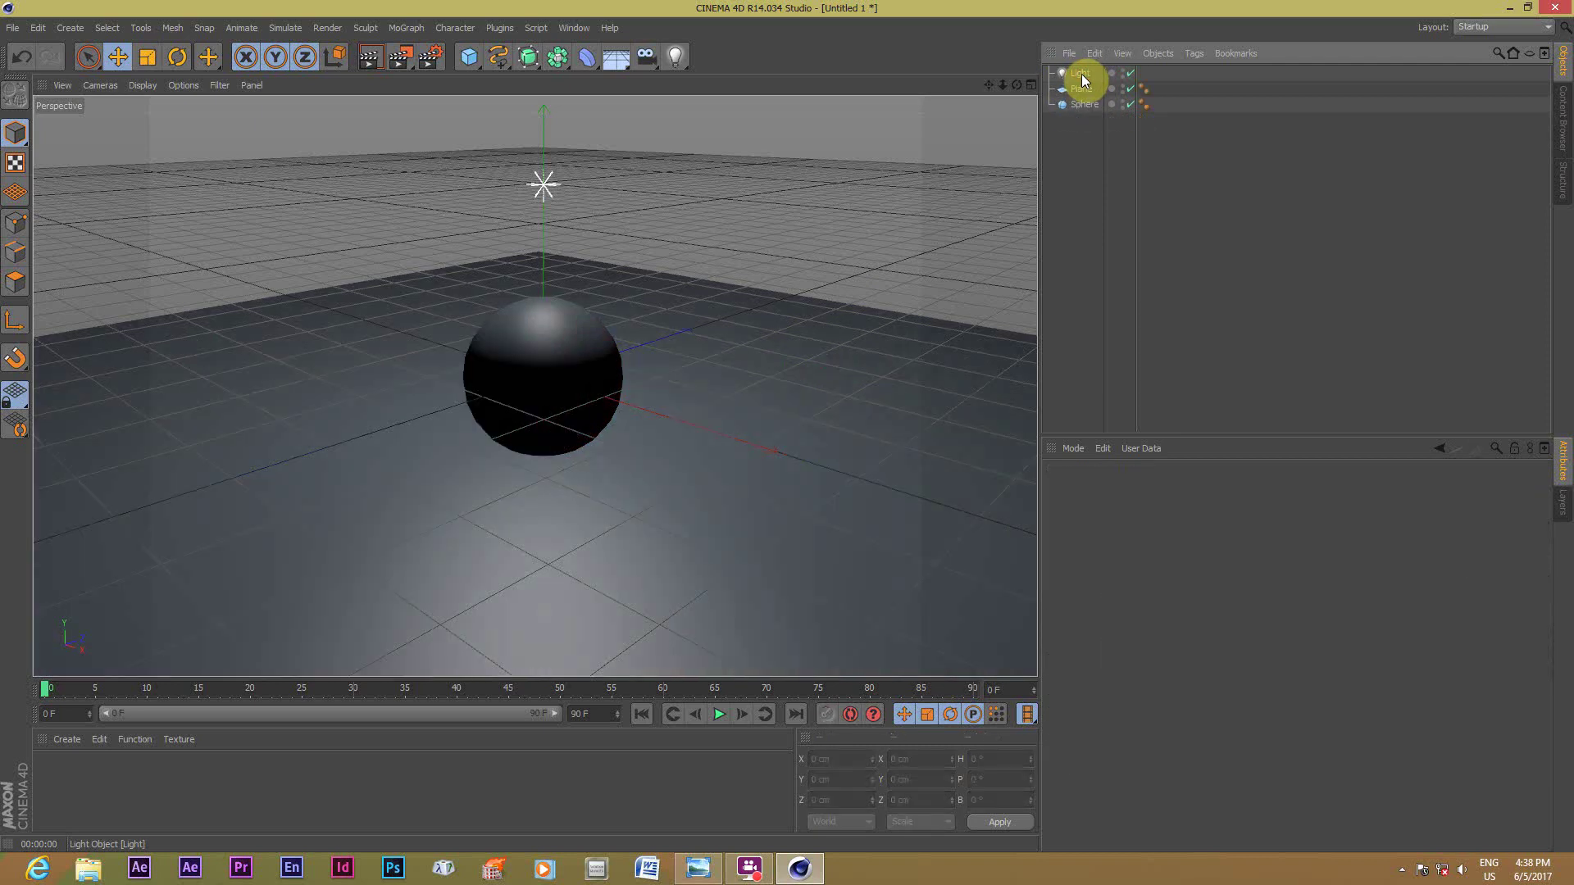
pyautogui.click(1080, 74)
pyautogui.press('Delete')
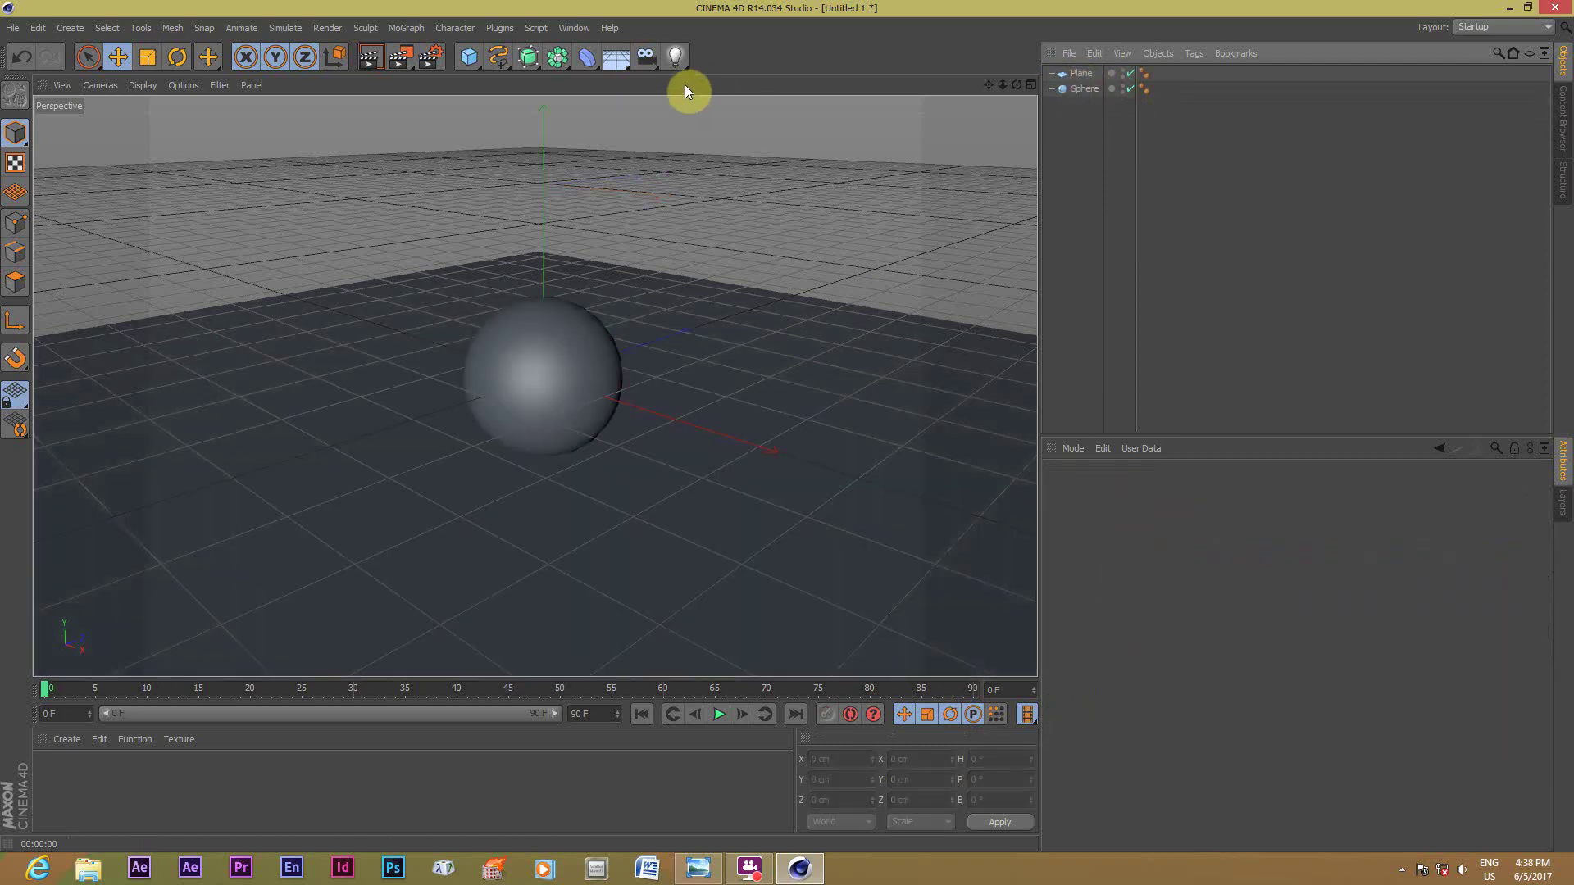
# Add a spot light, move it to Z -477 cm in the left foreground, and orbit to inspect.
pyautogui.click(682, 60)
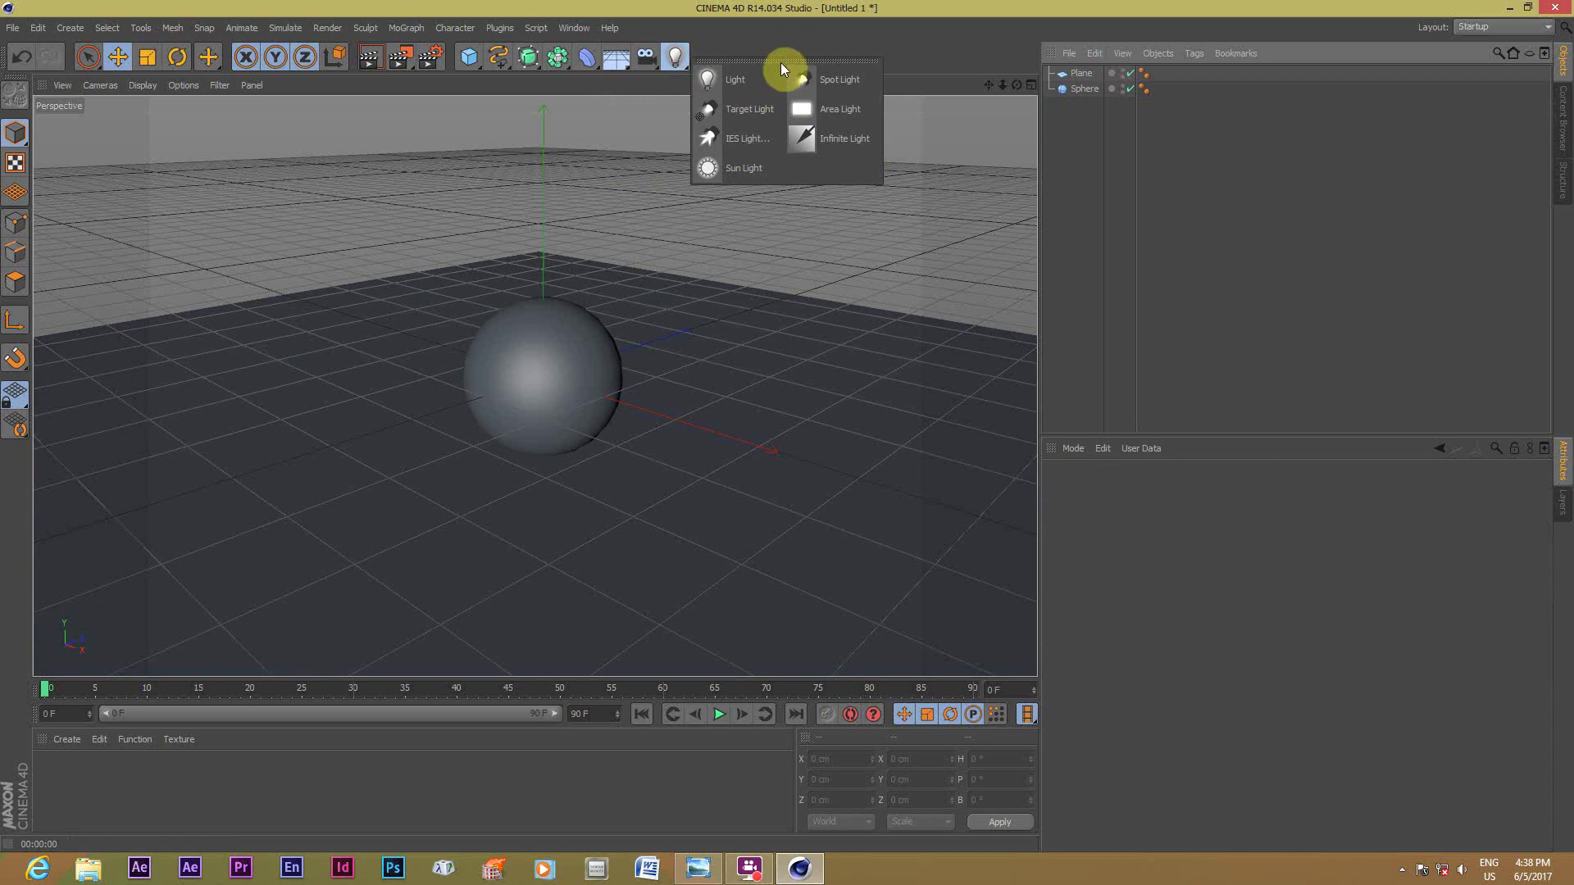
pyautogui.click(858, 78)
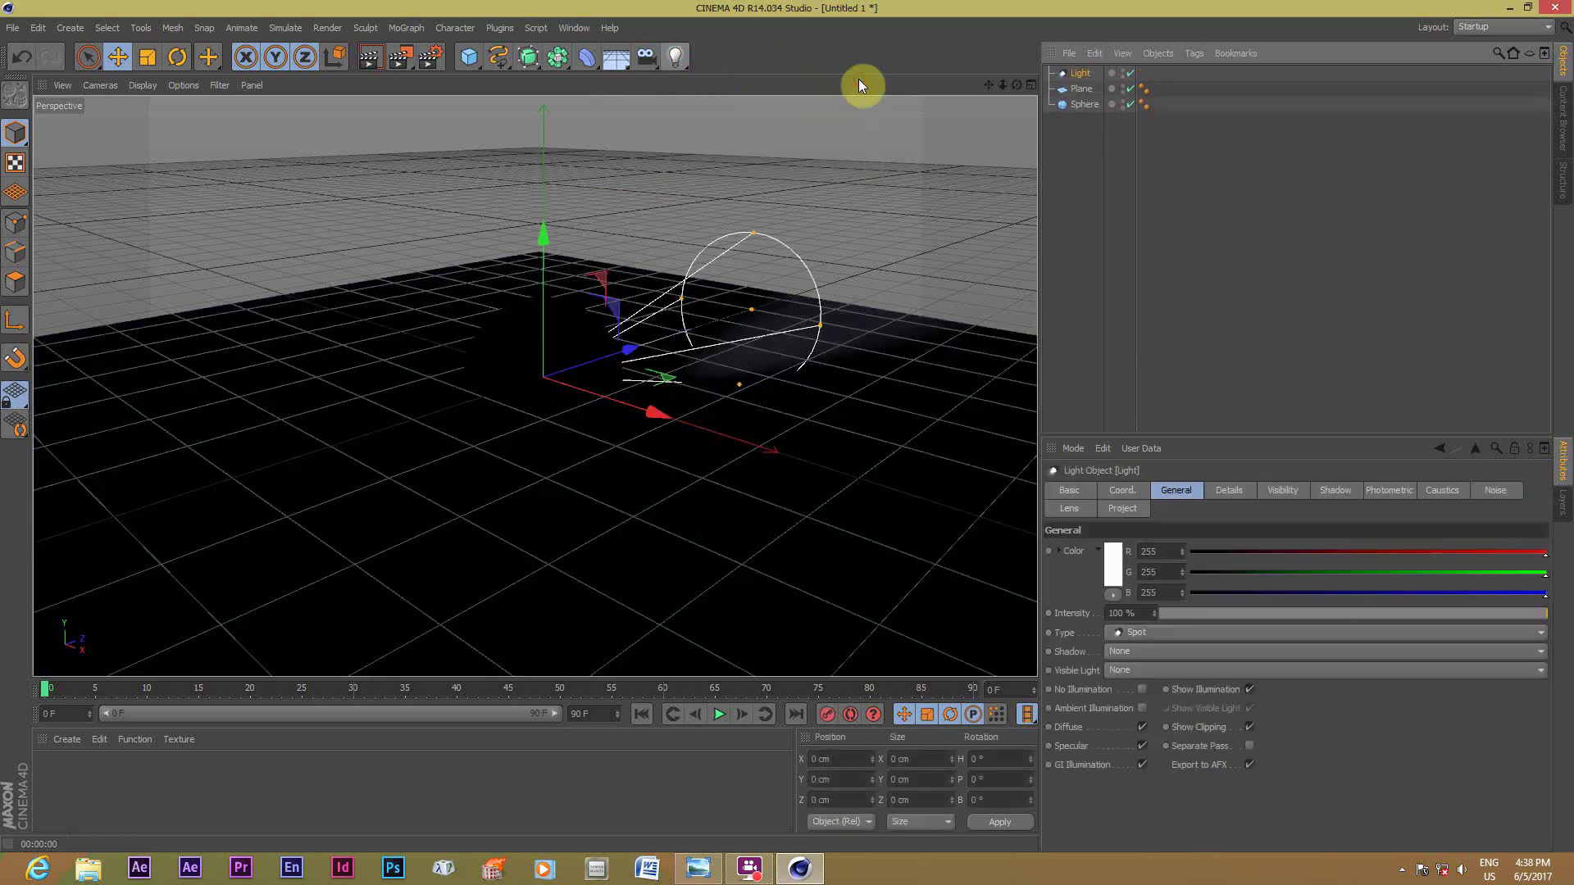
pyautogui.moveTo(627, 353); pyautogui.dragTo(351, 463)
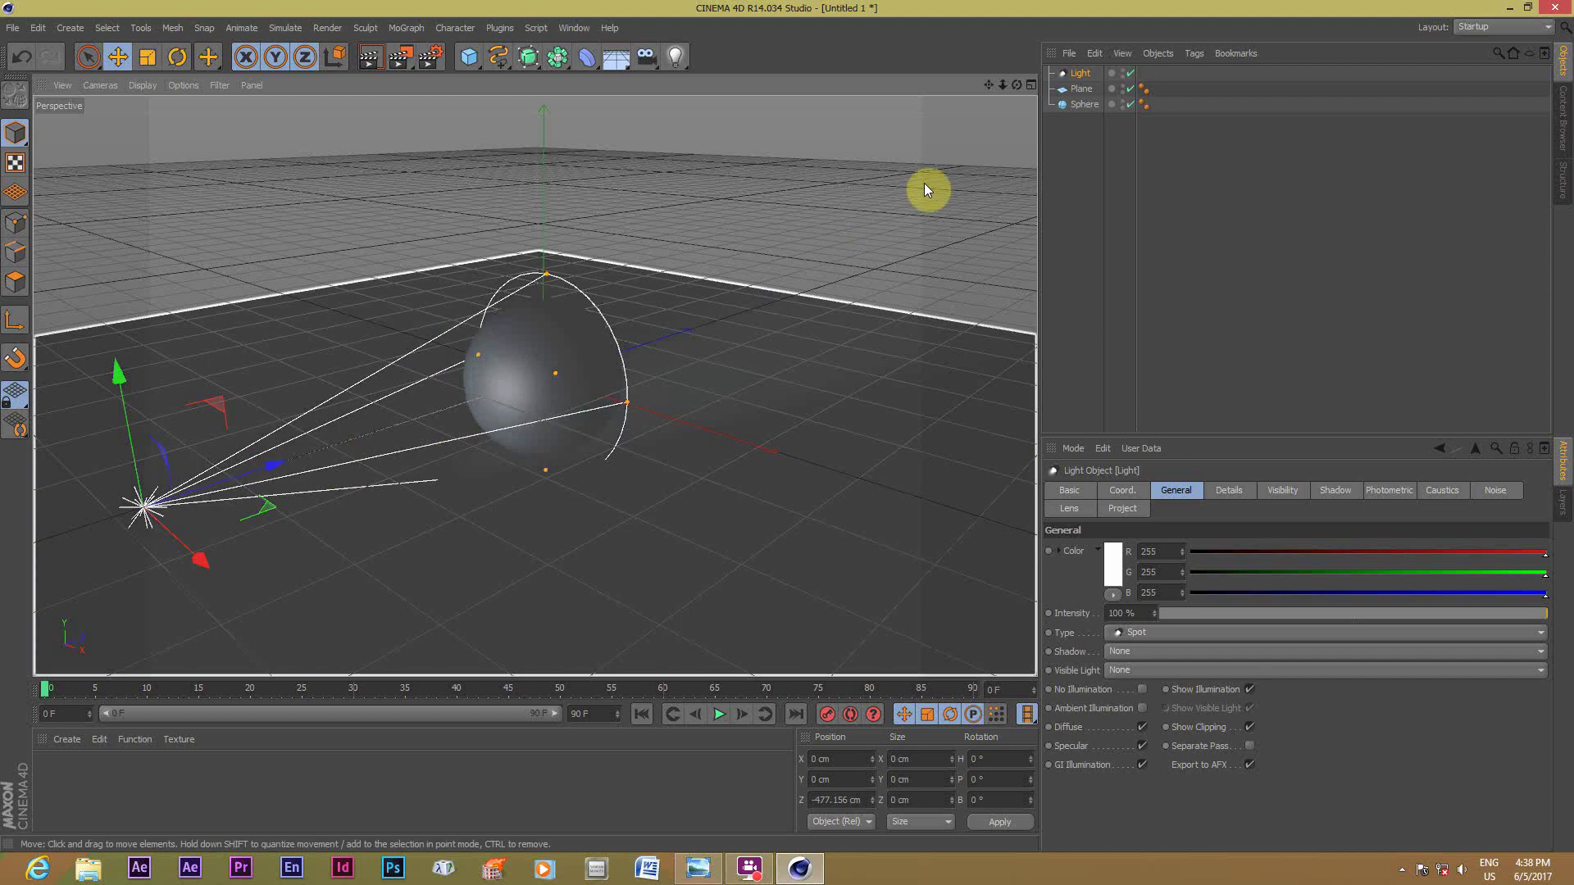
pyautogui.moveTo(1017, 85)
pyautogui.mouseDown()
pyautogui.moveTo(984, 99)
pyautogui.moveTo(961, 144)
pyautogui.mouseUp()
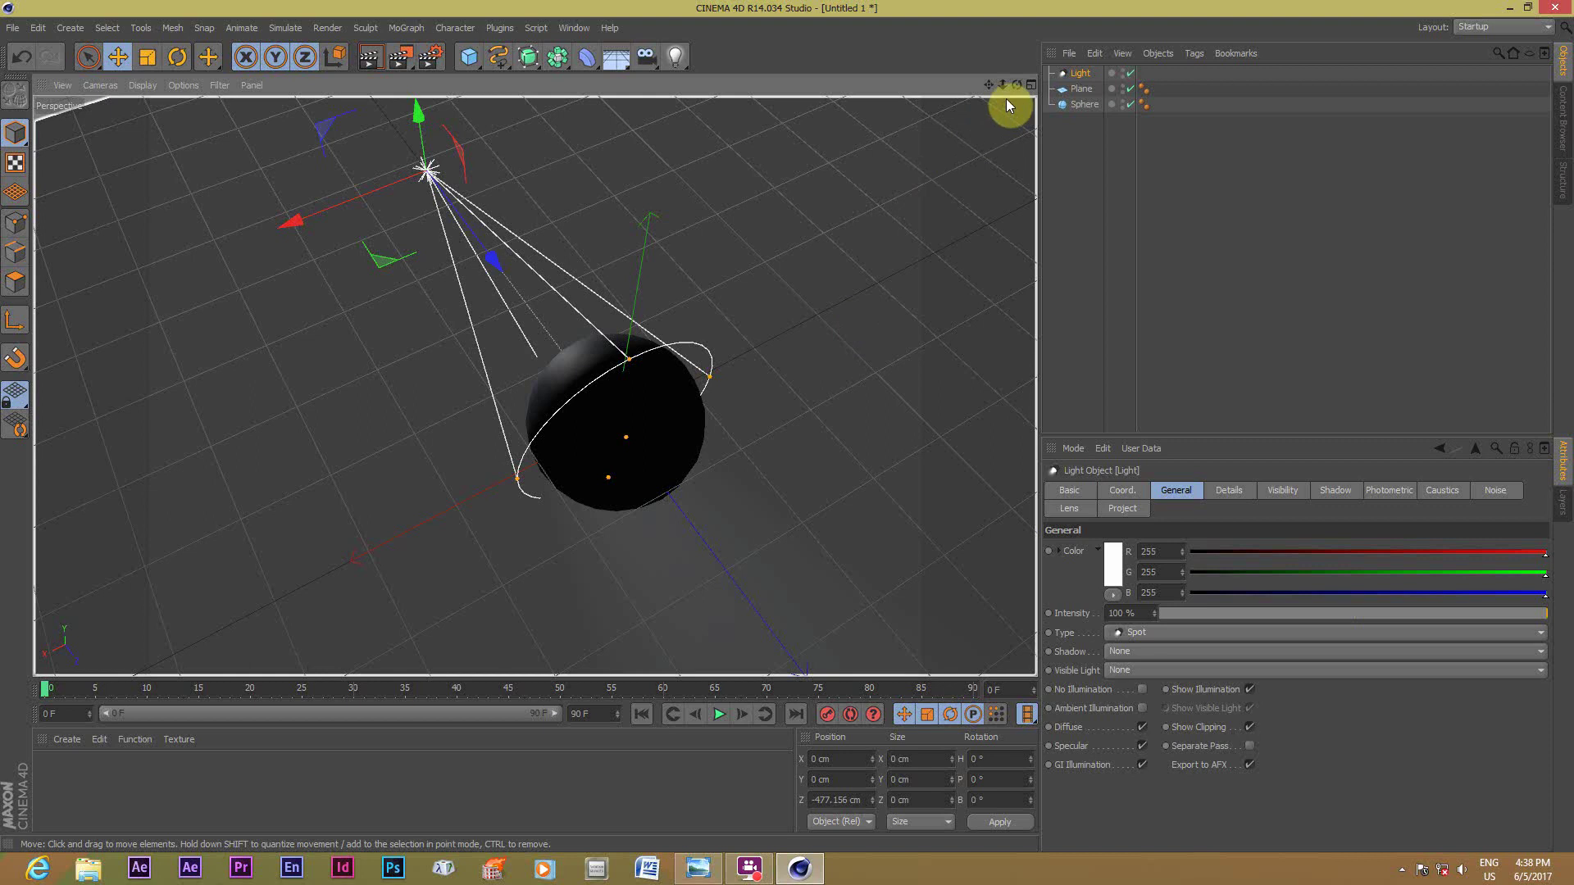
pyautogui.moveTo(1017, 85); pyautogui.dragTo(1025, 49)
pyautogui.moveTo(1017, 85); pyautogui.dragTo(1014, 87)
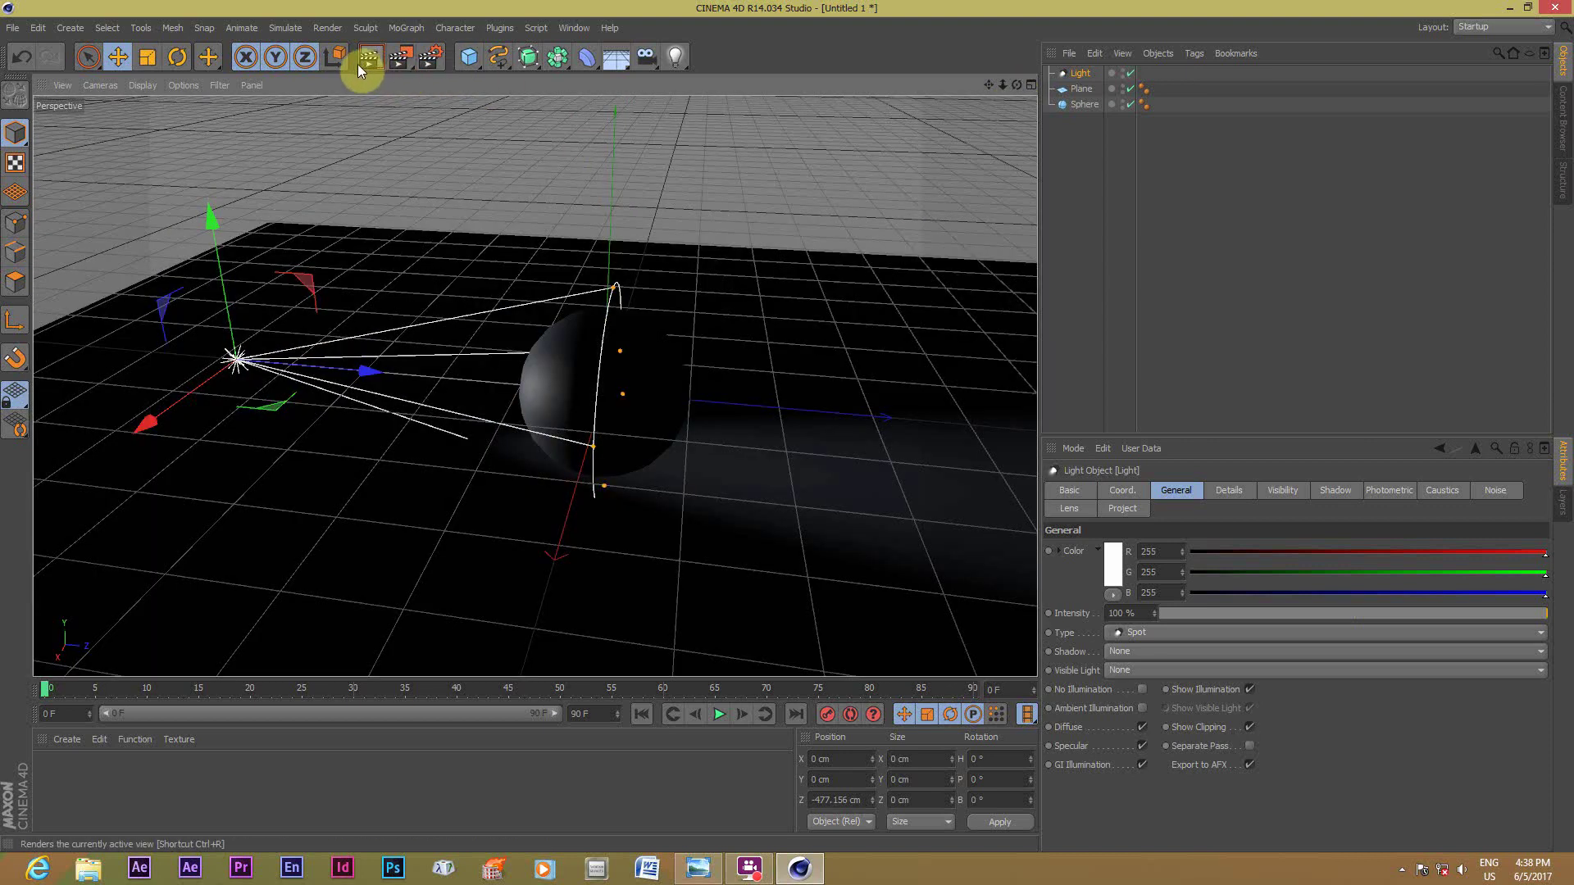
# Render the spot-lit sphere, change the spot light's colour to yellow, and re-render.
pyautogui.click(367, 61)
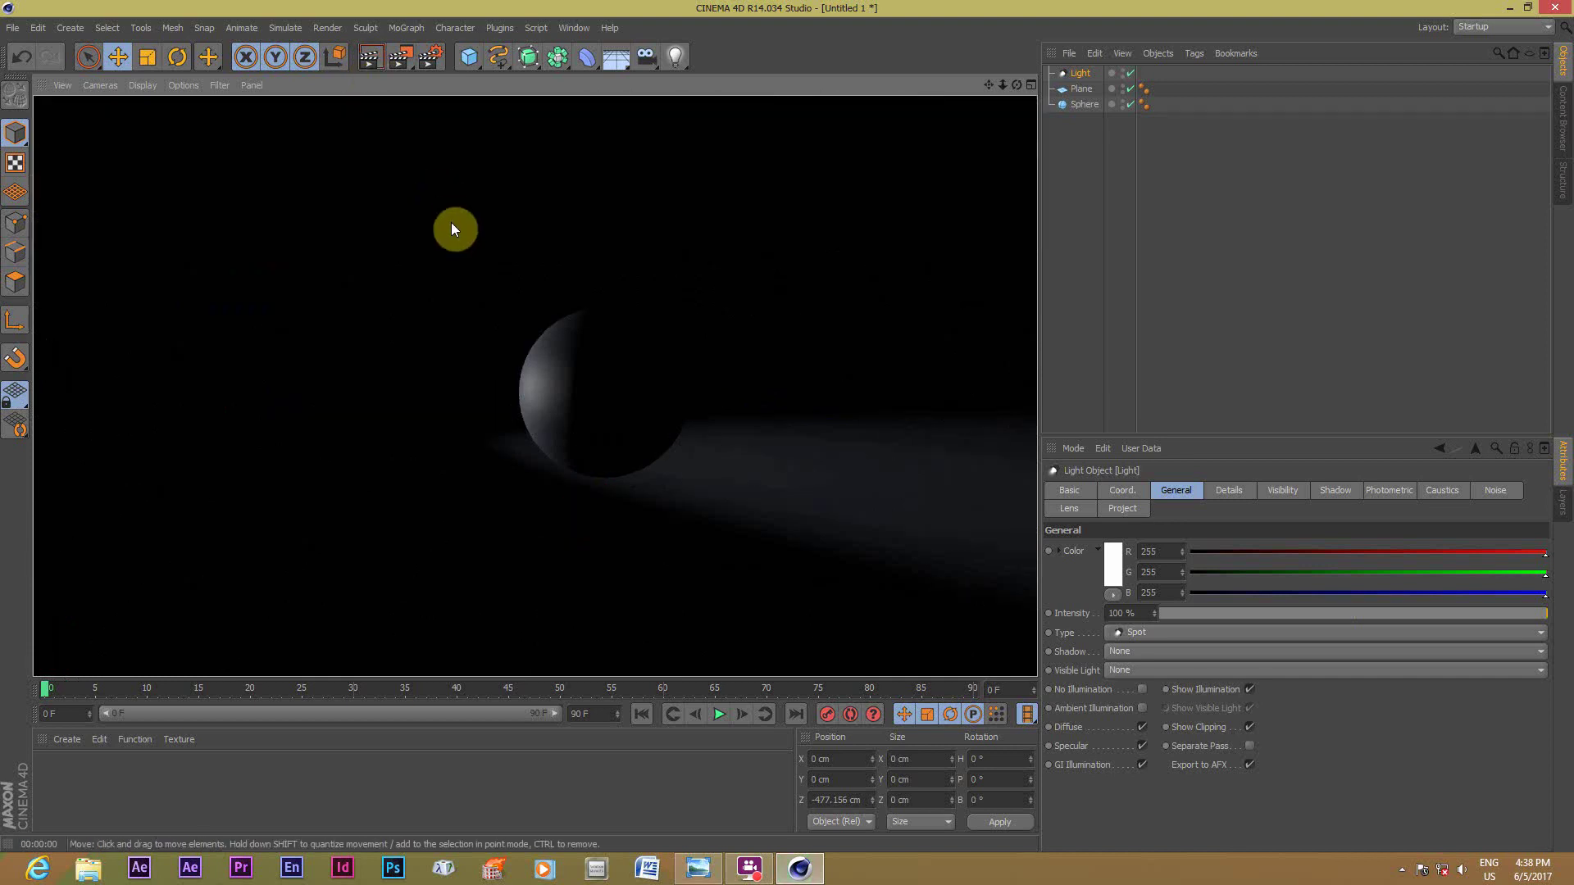
pyautogui.click(549, 228)
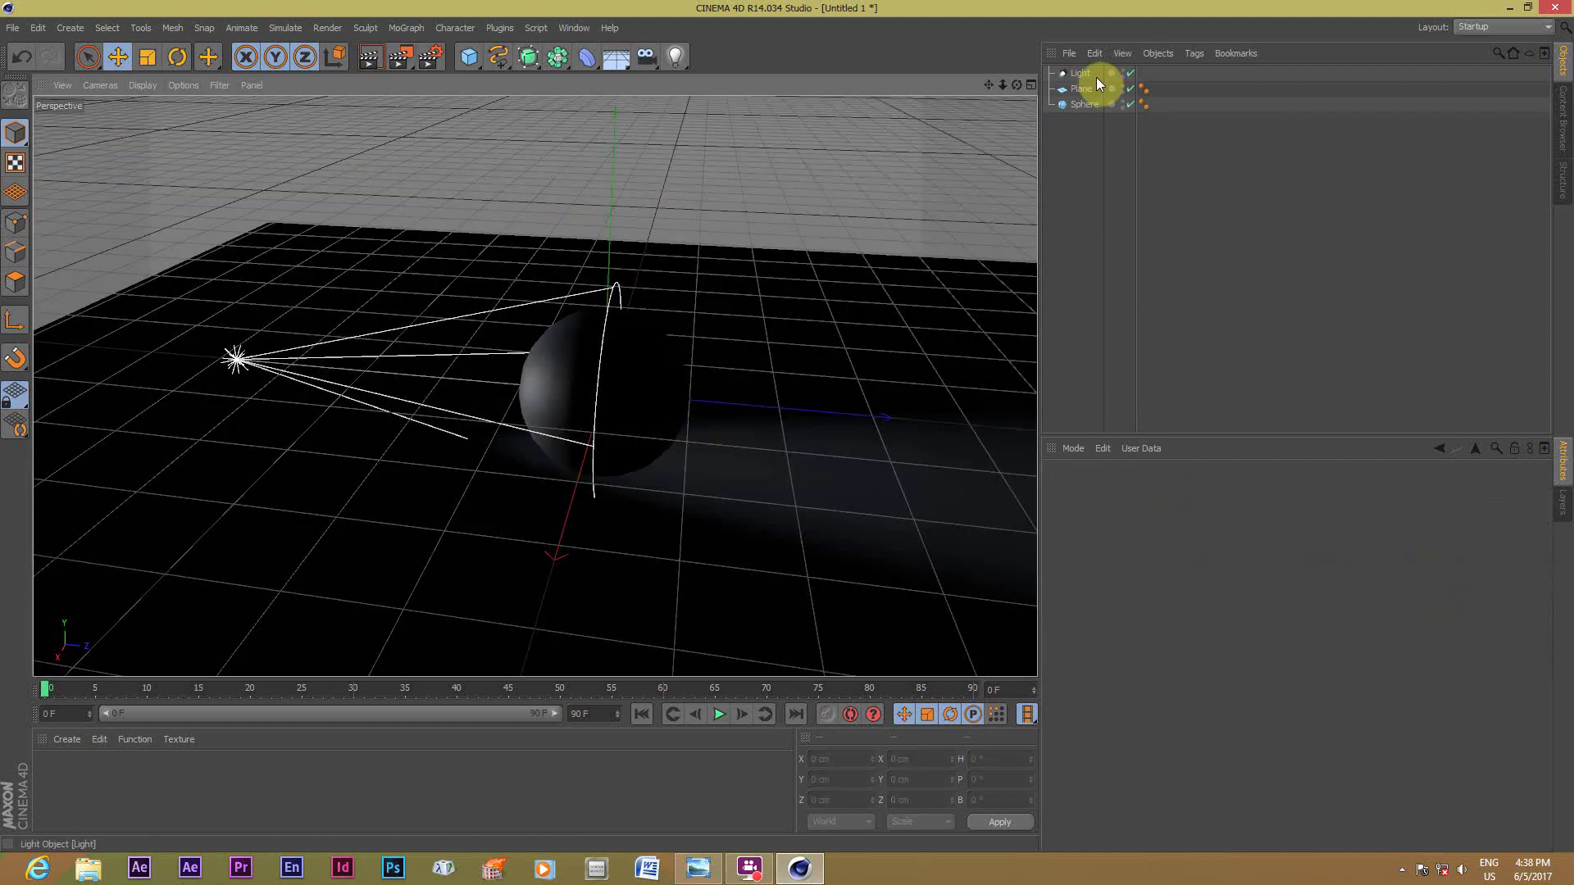
pyautogui.click(1091, 76)
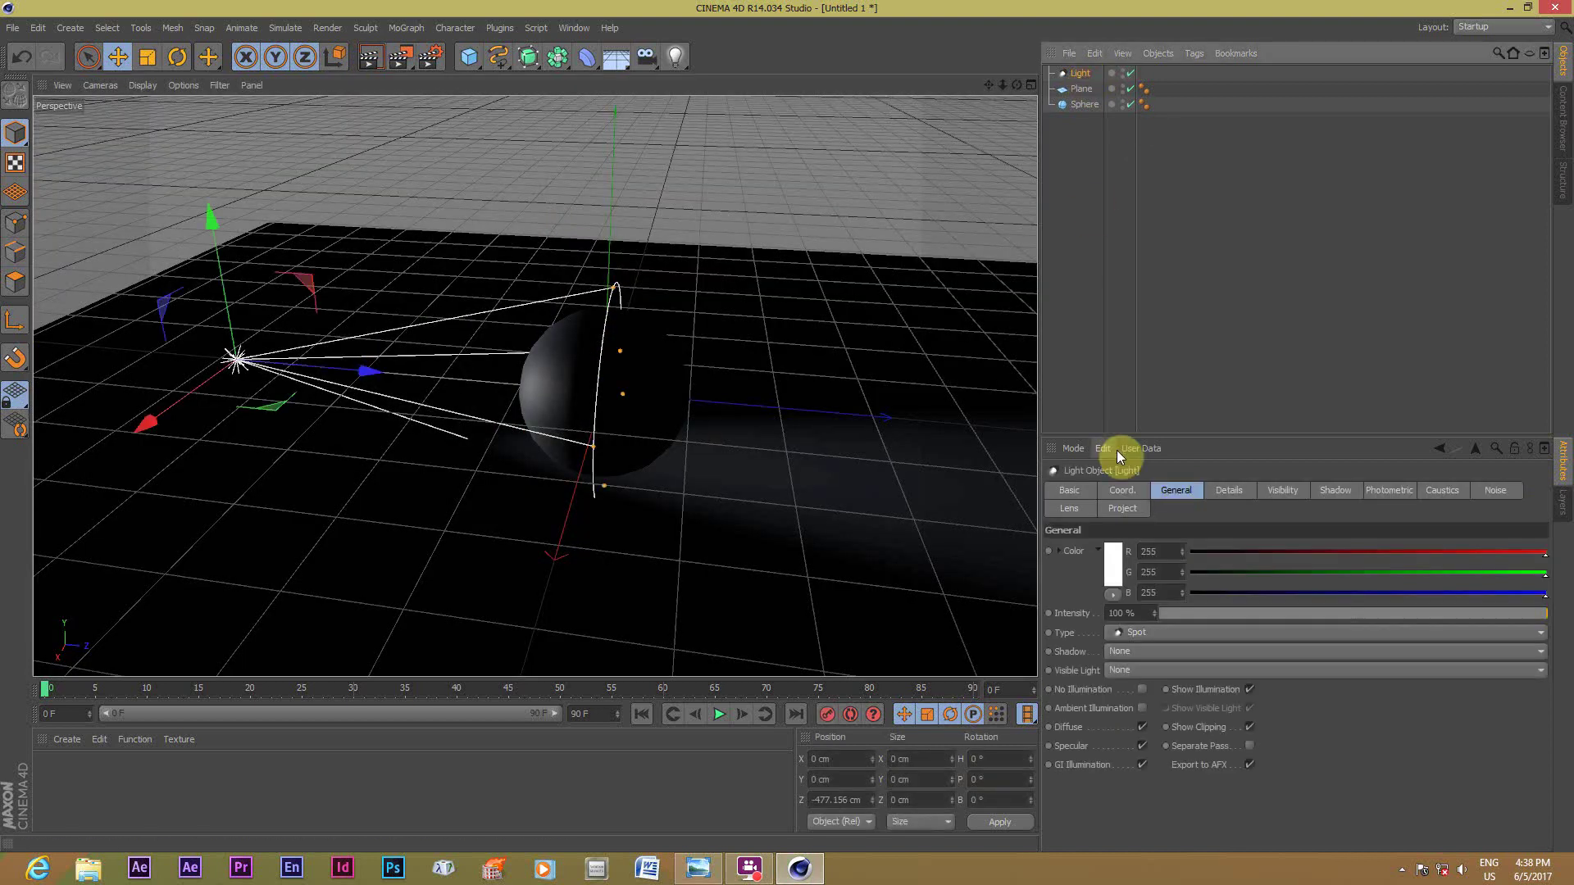
pyautogui.click(1114, 574)
pyautogui.click(1113, 535)
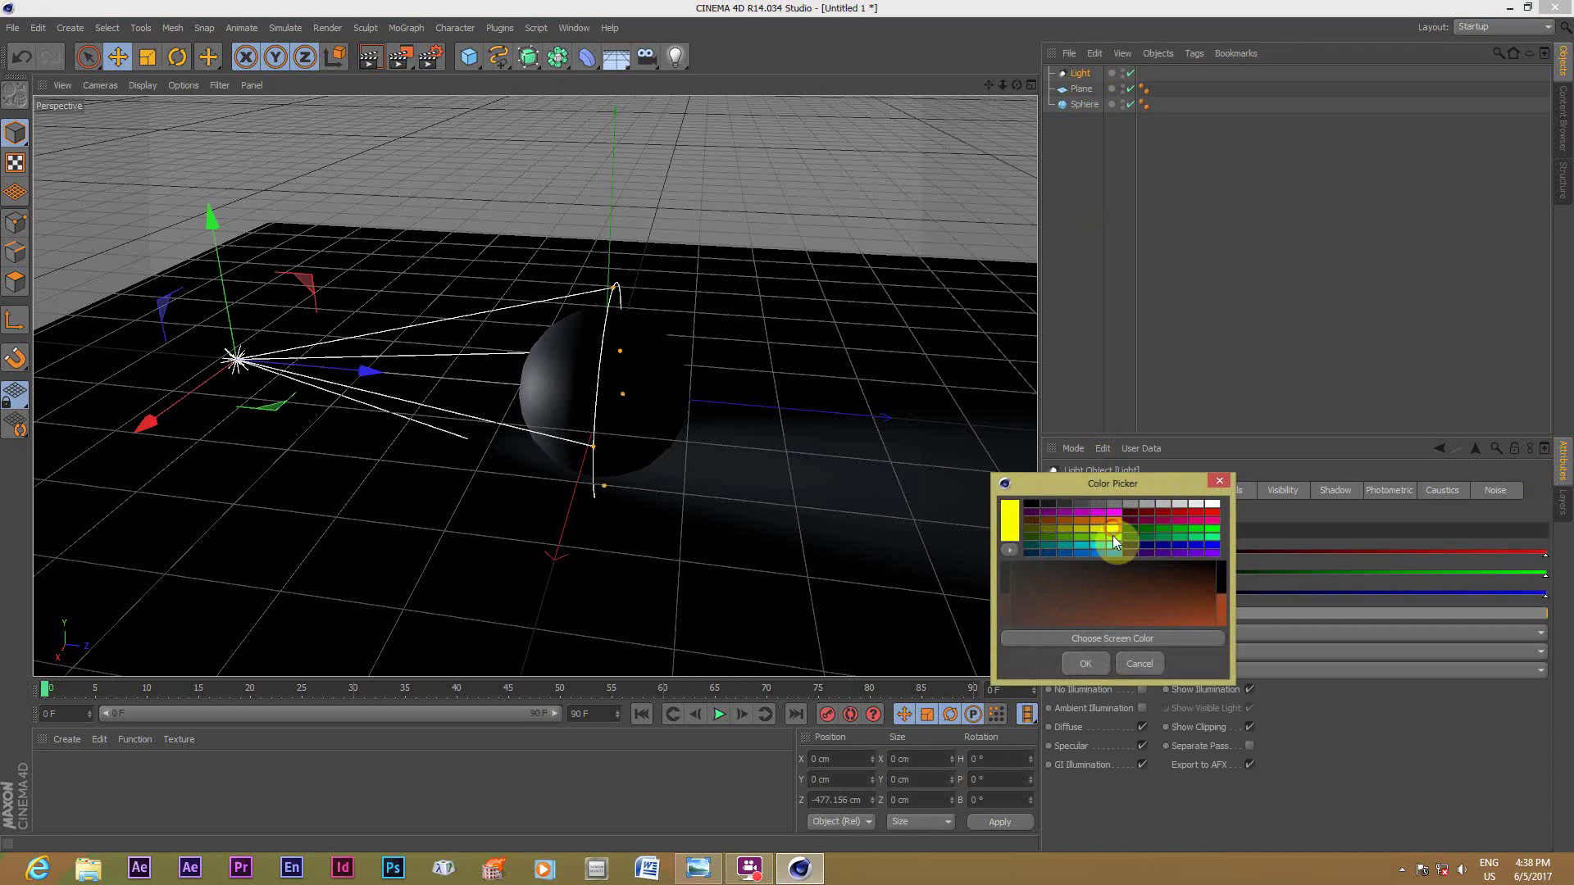
pyautogui.click(1086, 660)
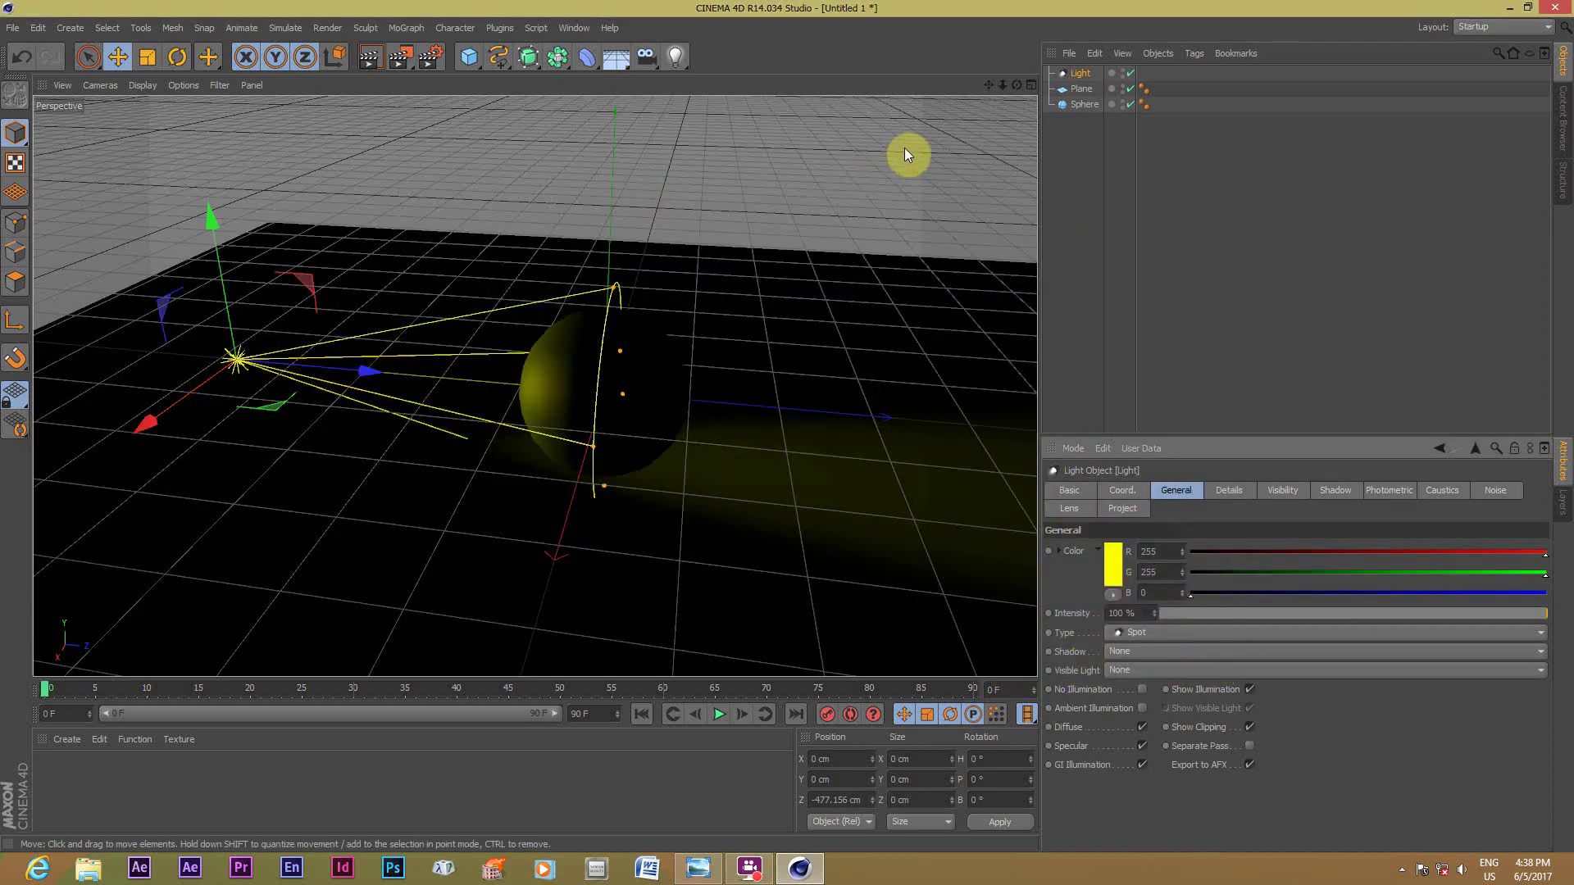
pyautogui.click(375, 62)
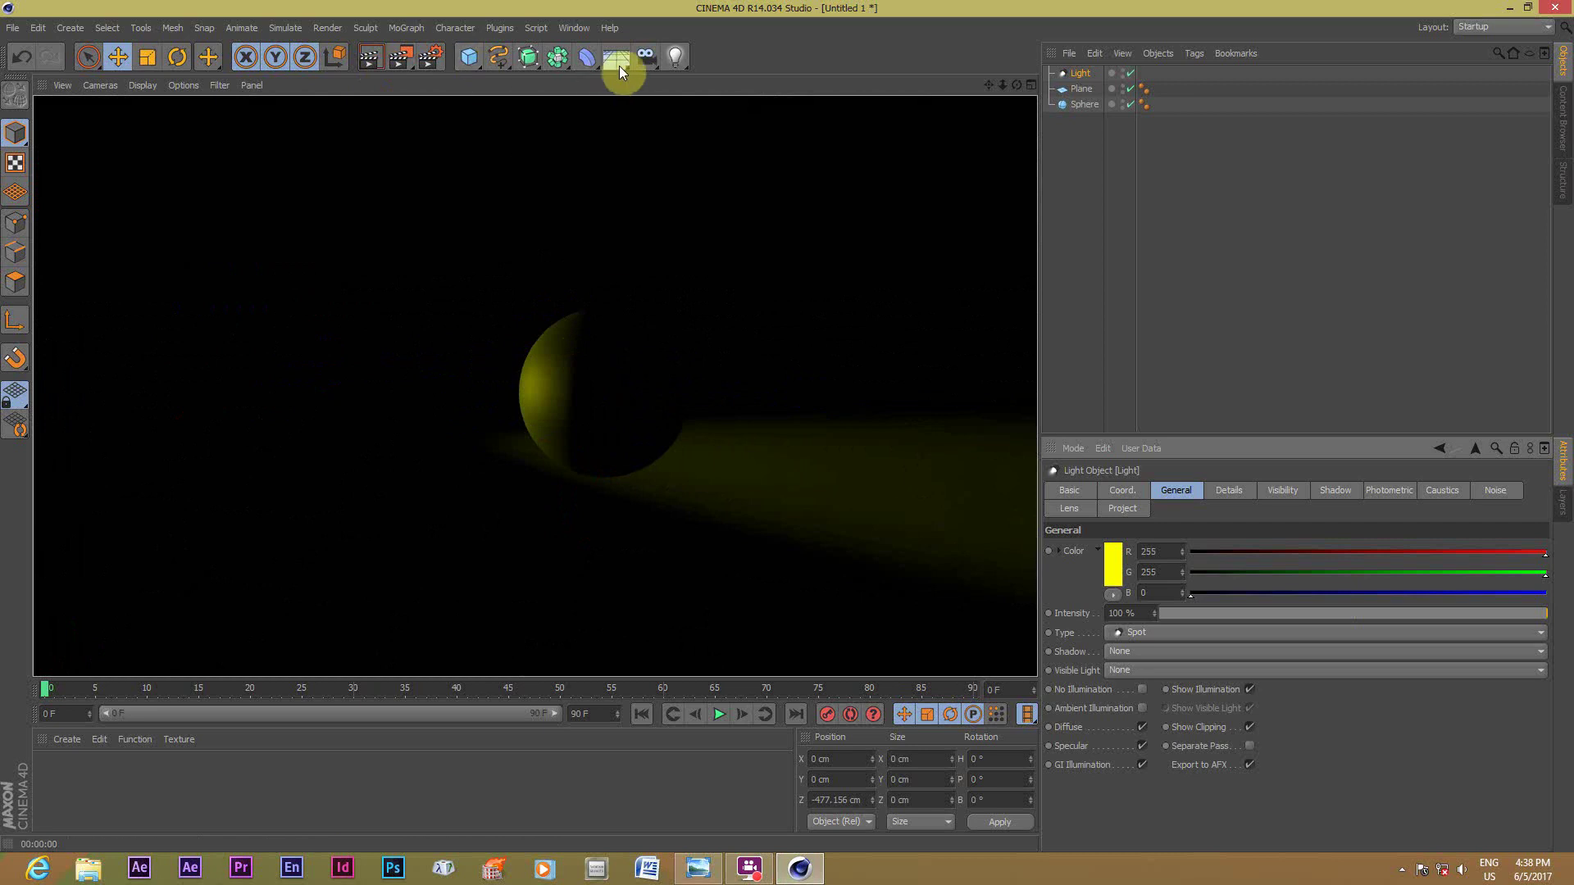
pyautogui.click(666, 315)
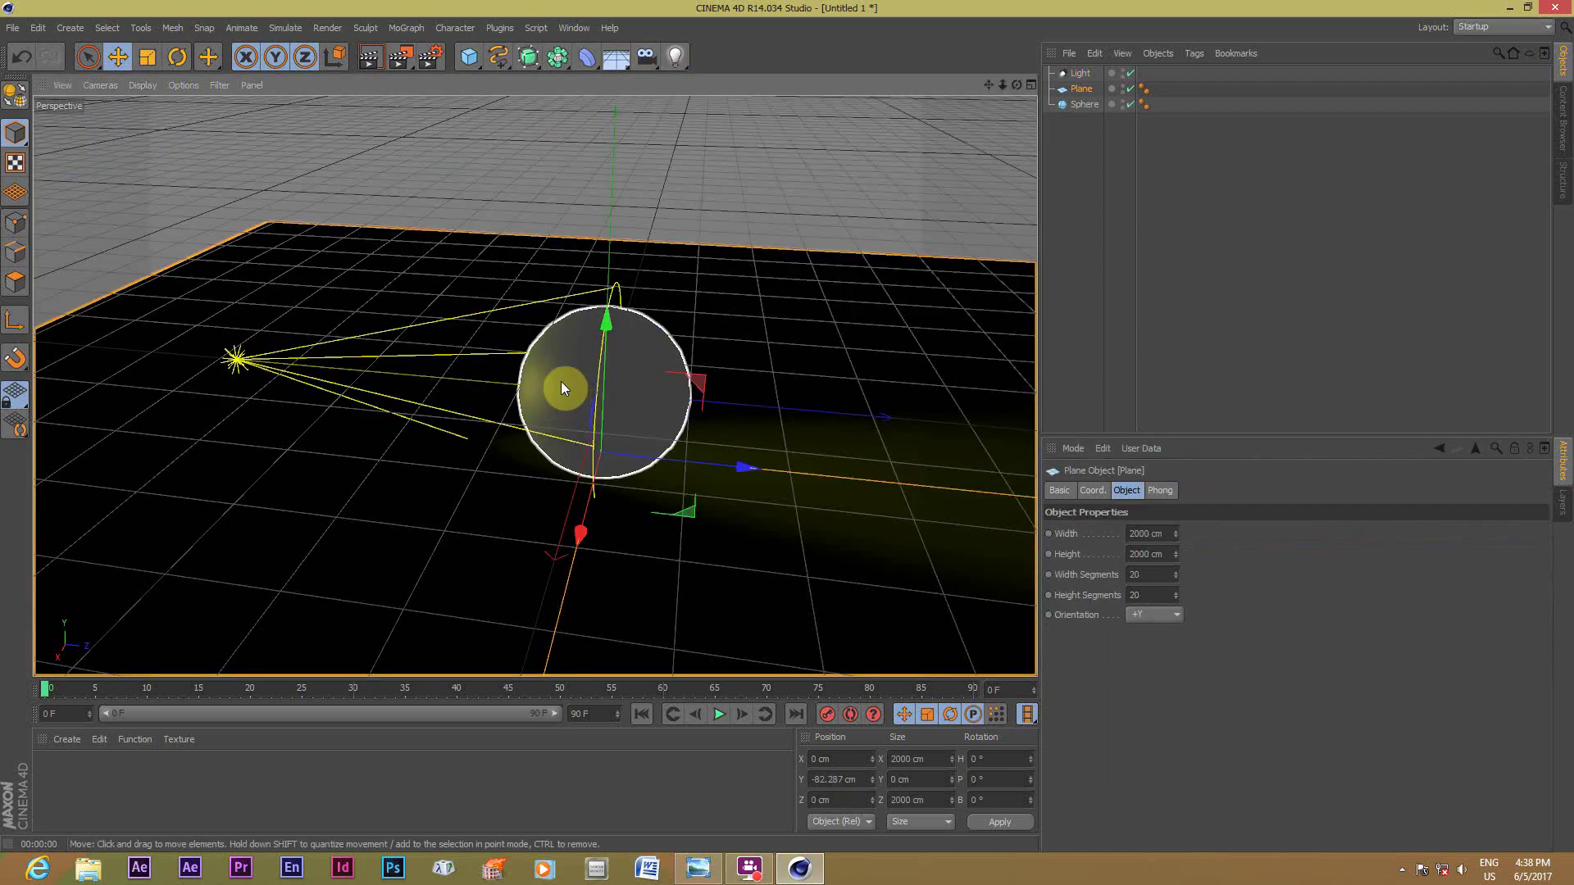
# Drag the yellow spot light's cone handles to widen its beam angle, then render the result.
pyautogui.moveTo(1017, 85); pyautogui.dragTo(918, 90)
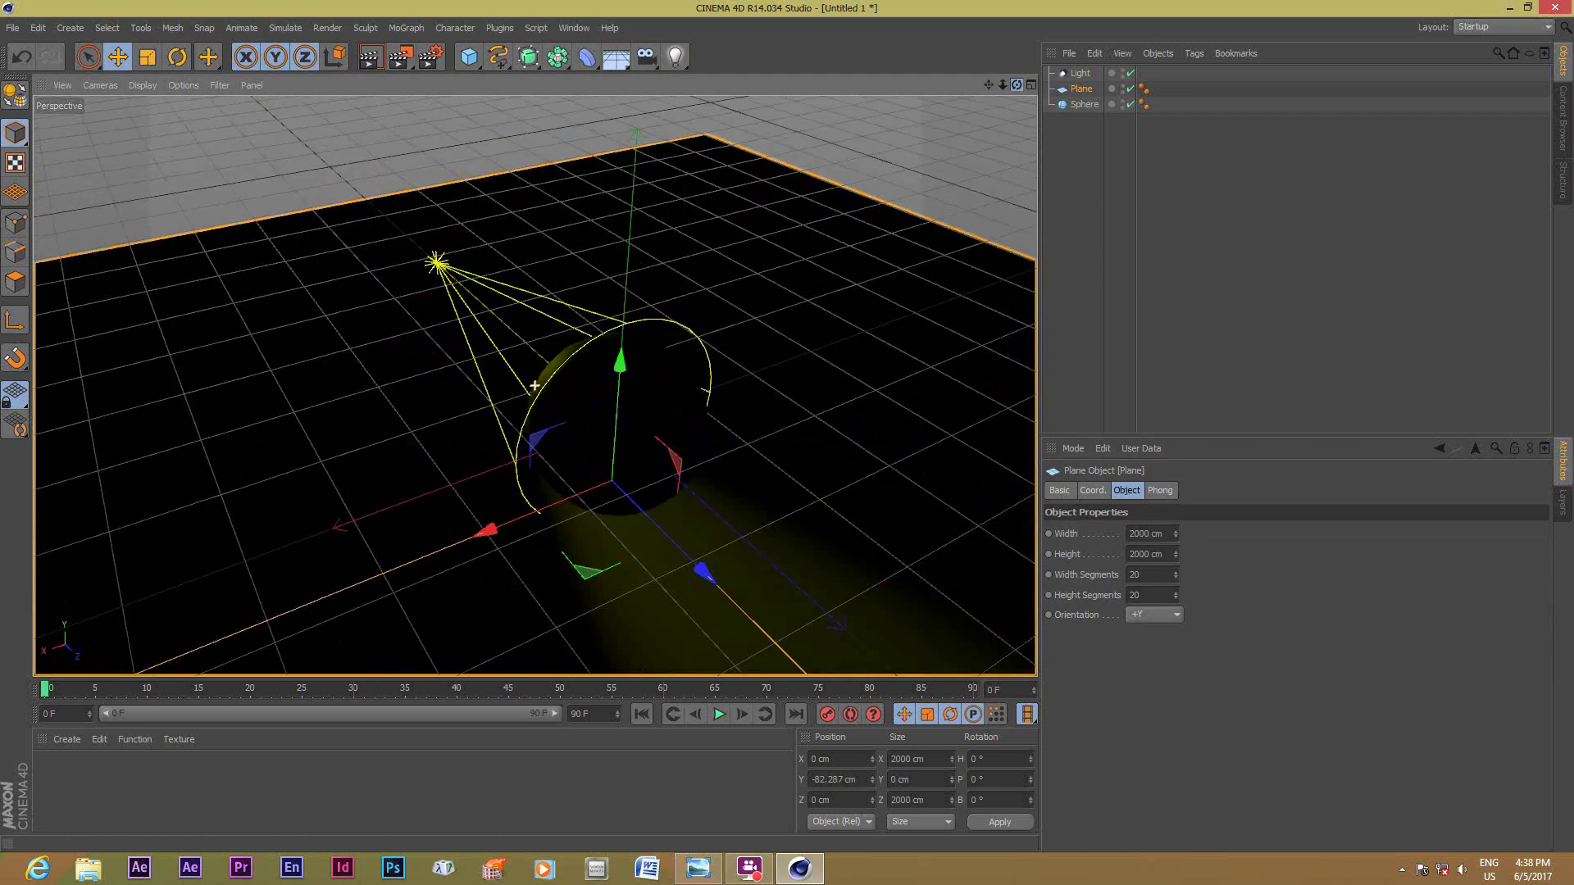
pyautogui.moveTo(535, 386); pyautogui.dragTo(1016, 86)
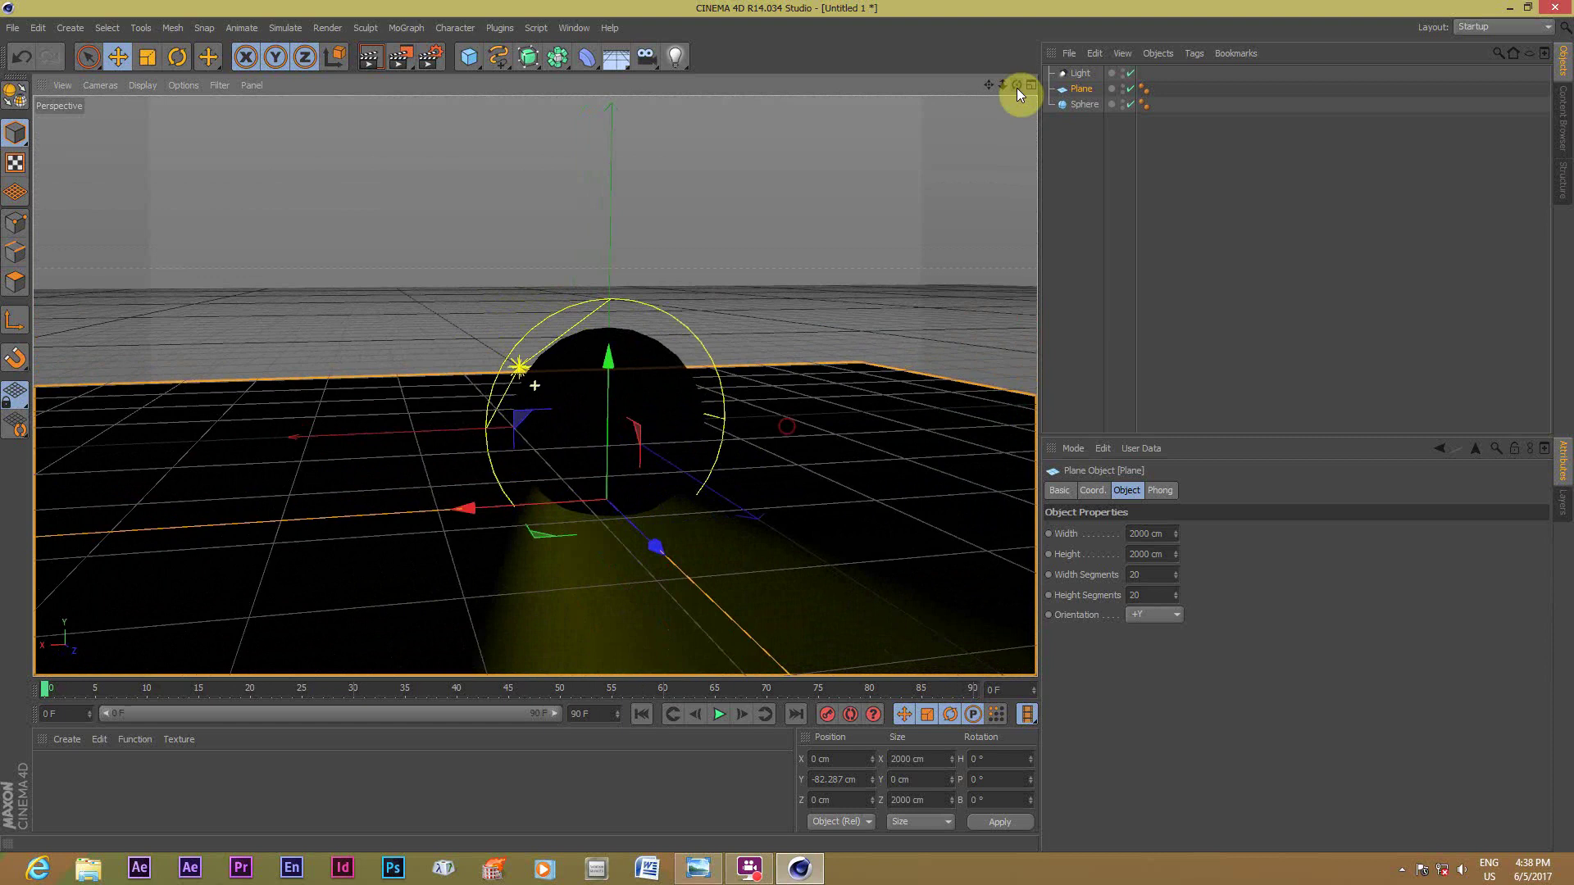
pyautogui.click(1085, 72)
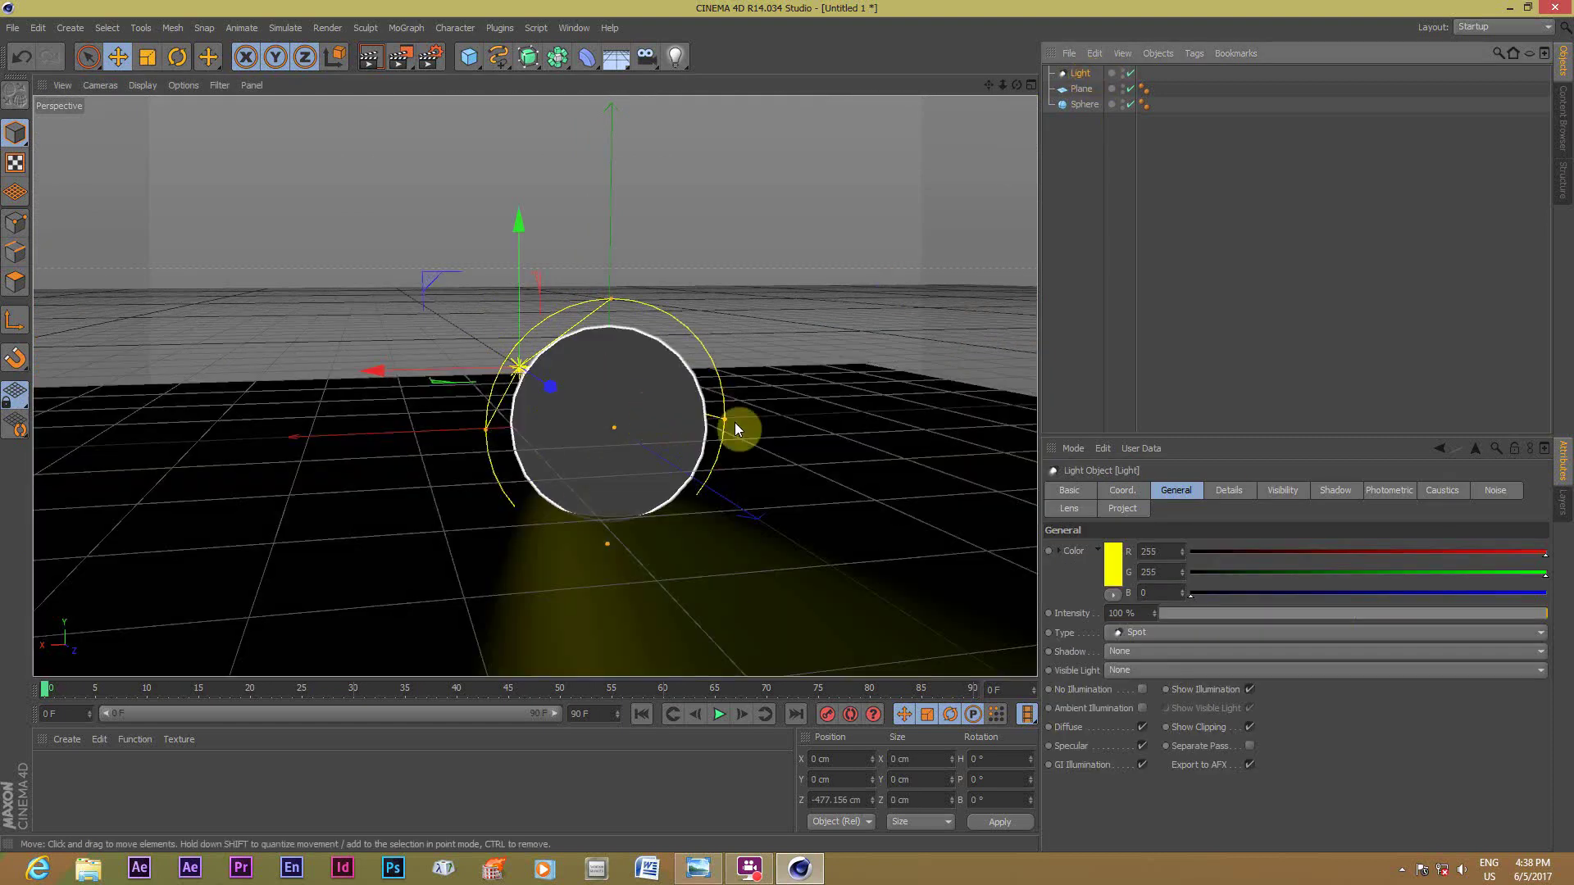
pyautogui.moveTo(1017, 85); pyautogui.dragTo(535, 385)
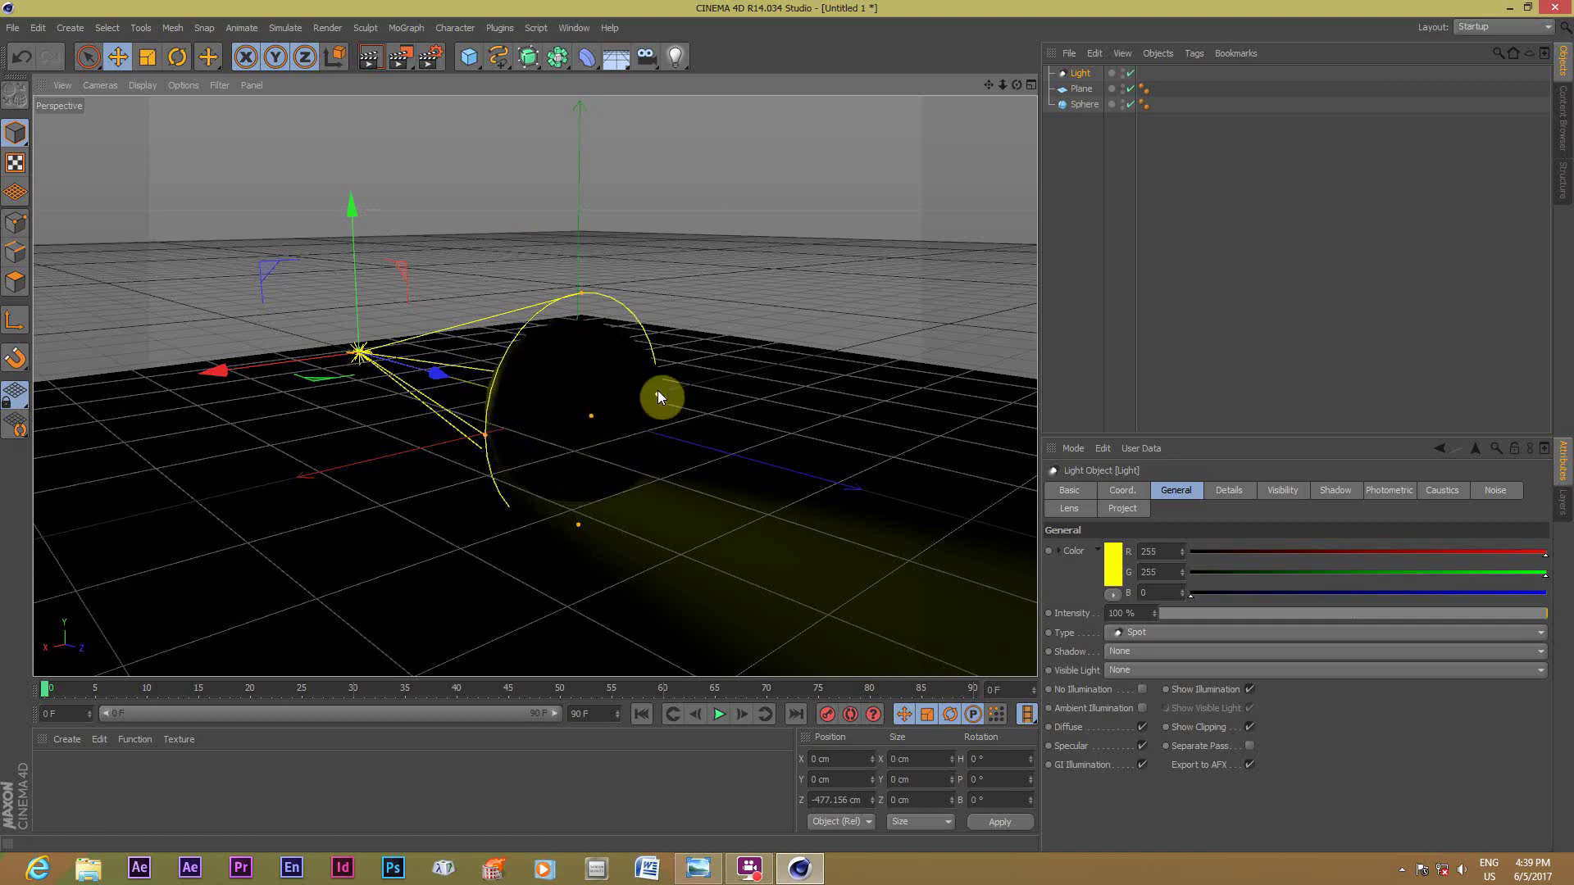
pyautogui.moveTo(657, 396); pyautogui.dragTo(677, 379)
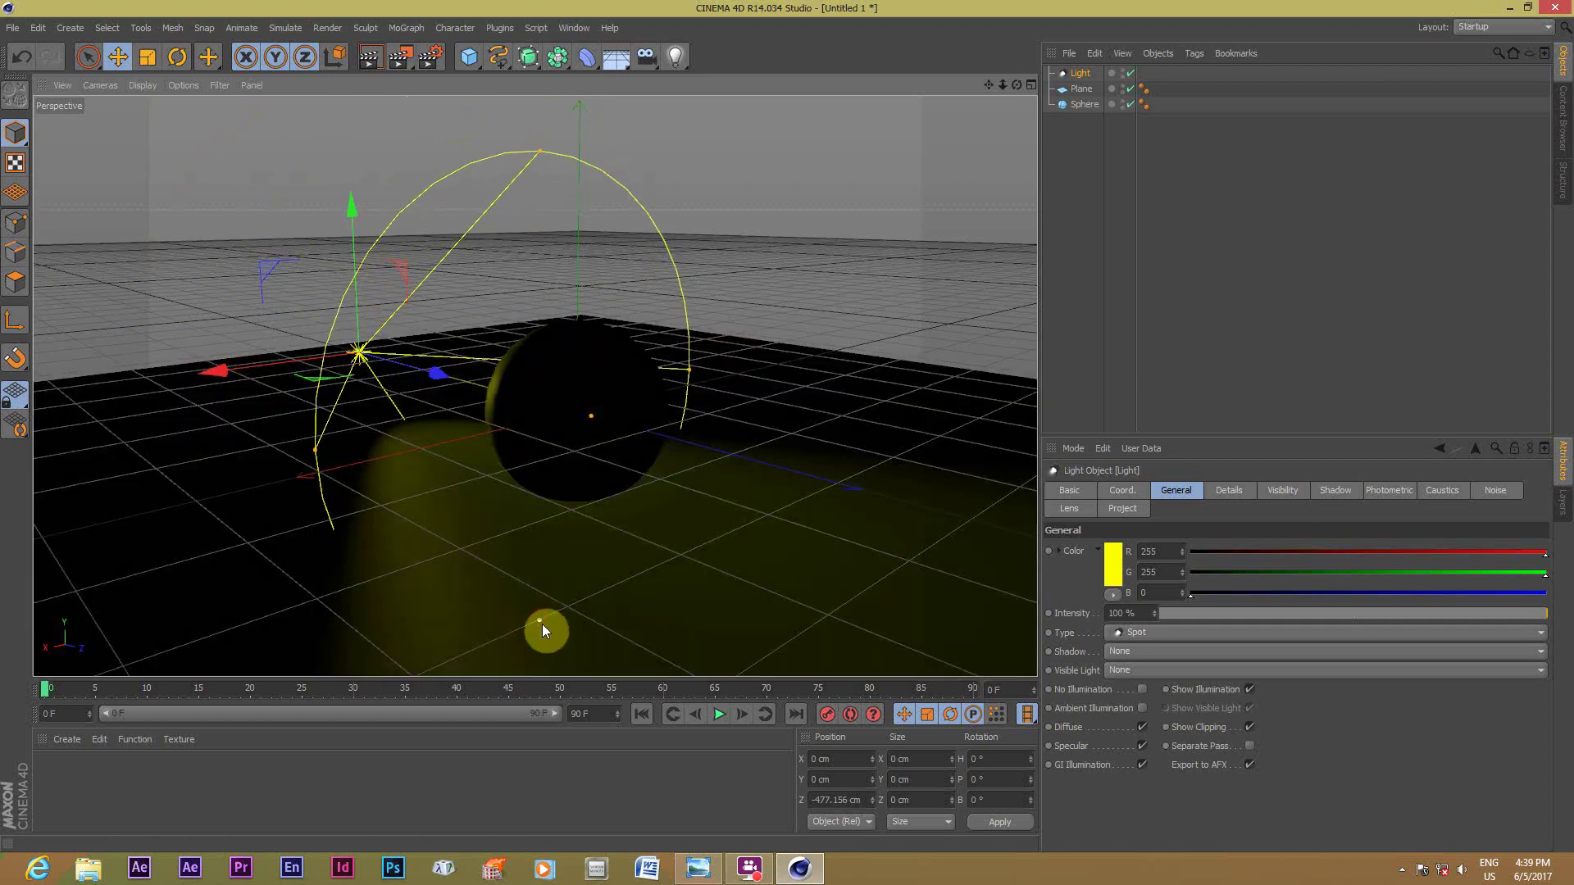
pyautogui.moveTo(543, 625)
pyautogui.mouseDown()
pyautogui.moveTo(710, 438)
pyautogui.moveTo(686, 370)
pyautogui.moveTo(343, 445)
pyautogui.moveTo(465, 592)
pyautogui.mouseUp()
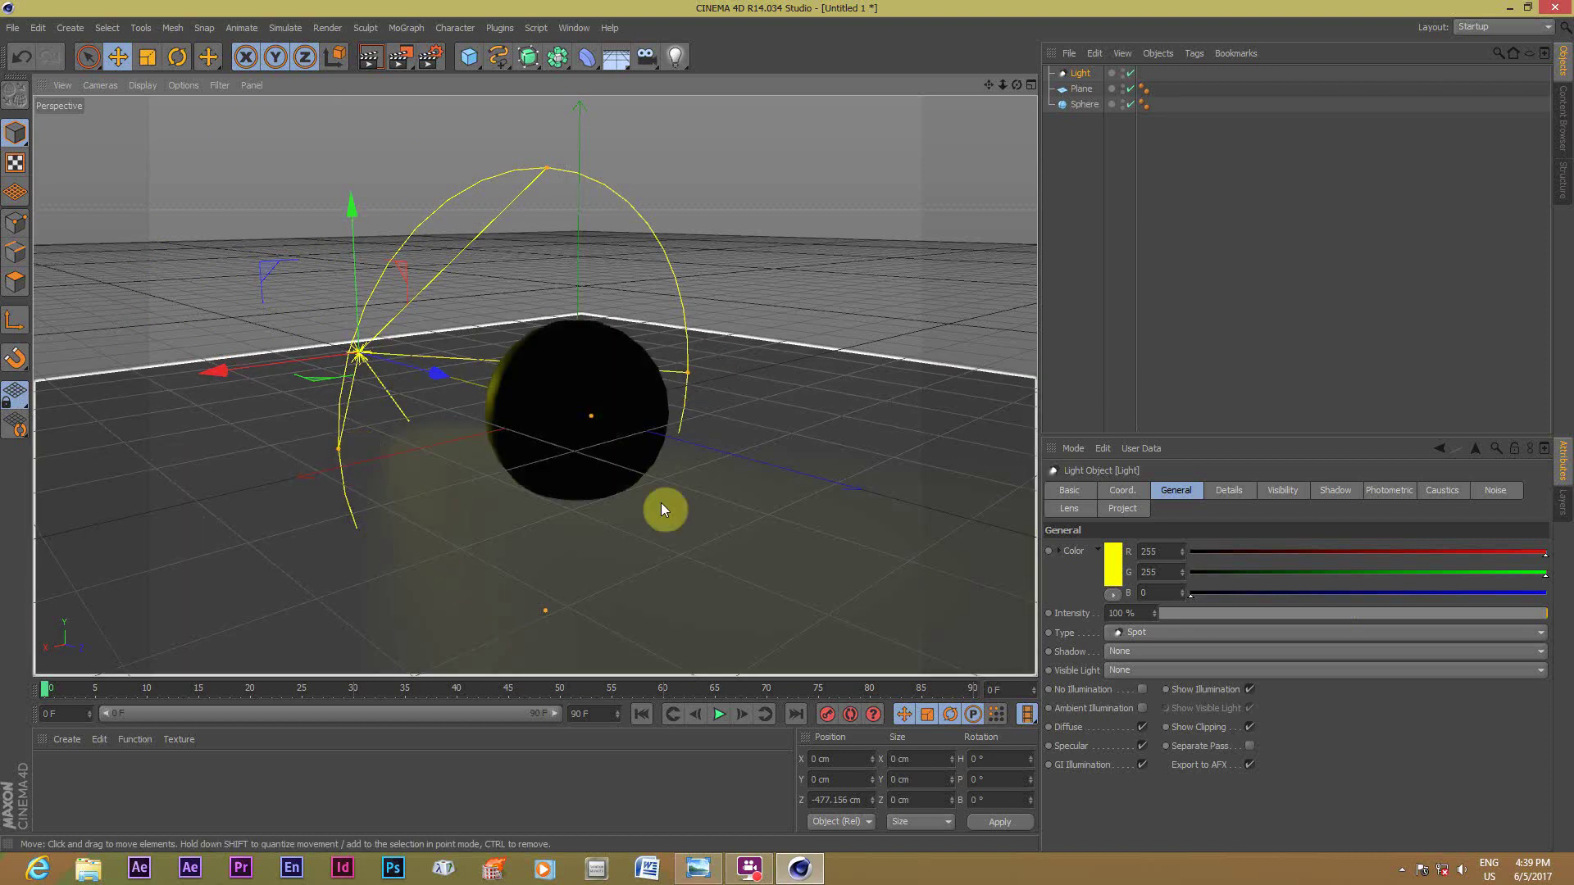
pyautogui.moveTo(688, 370)
pyautogui.mouseDown()
pyautogui.moveTo(733, 361)
pyautogui.moveTo(702, 381)
pyautogui.moveTo(738, 363)
pyautogui.mouseUp()
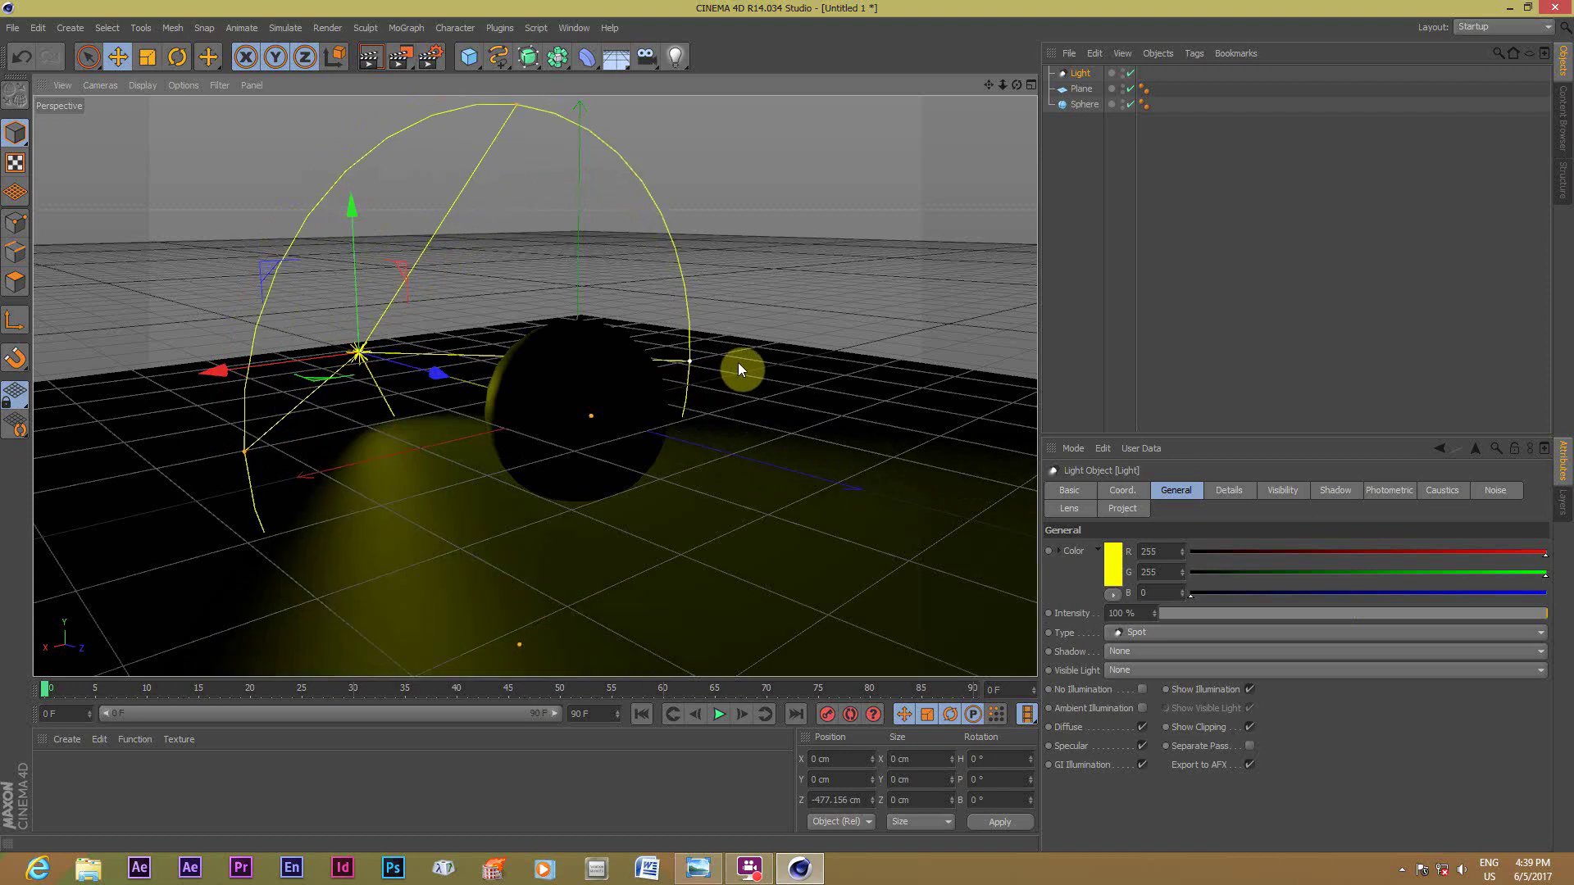
pyautogui.moveTo(1017, 84); pyautogui.dragTo(943, 90)
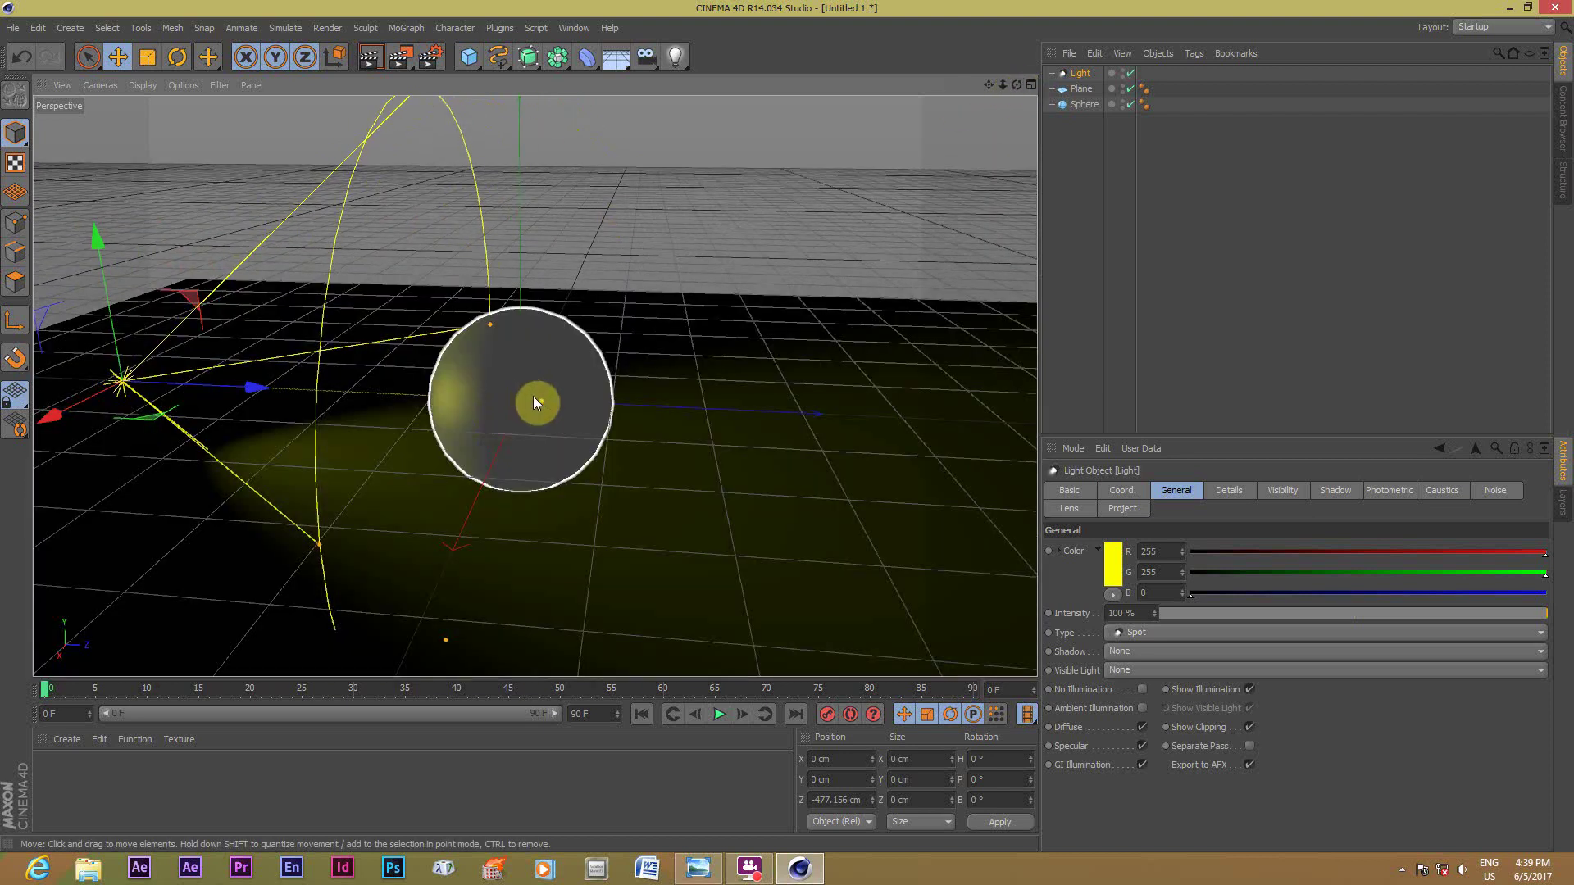
pyautogui.moveTo(497, 326)
pyautogui.mouseDown()
pyautogui.moveTo(469, 383)
pyautogui.moveTo(495, 307)
pyautogui.moveTo(498, 332)
pyautogui.mouseUp()
pyautogui.moveTo(1017, 85)
pyautogui.mouseDown()
pyautogui.moveTo(968, 107)
pyautogui.moveTo(1015, 84)
pyautogui.mouseUp()
pyautogui.click(370, 56)
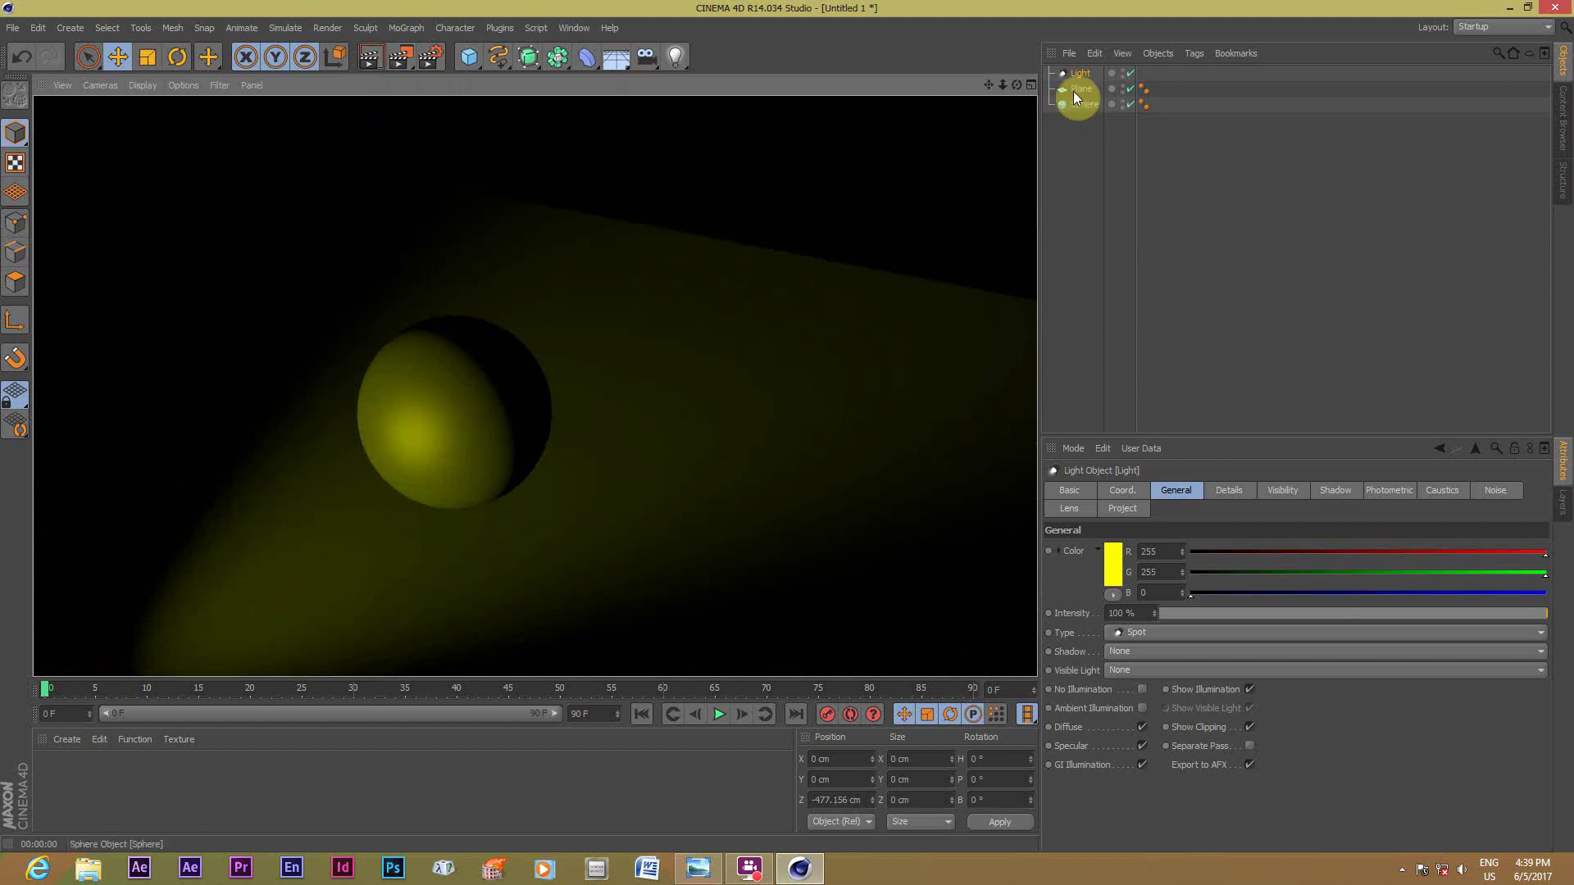
# Shift the floor plane slightly down and to the side.
pyautogui.click(651, 384)
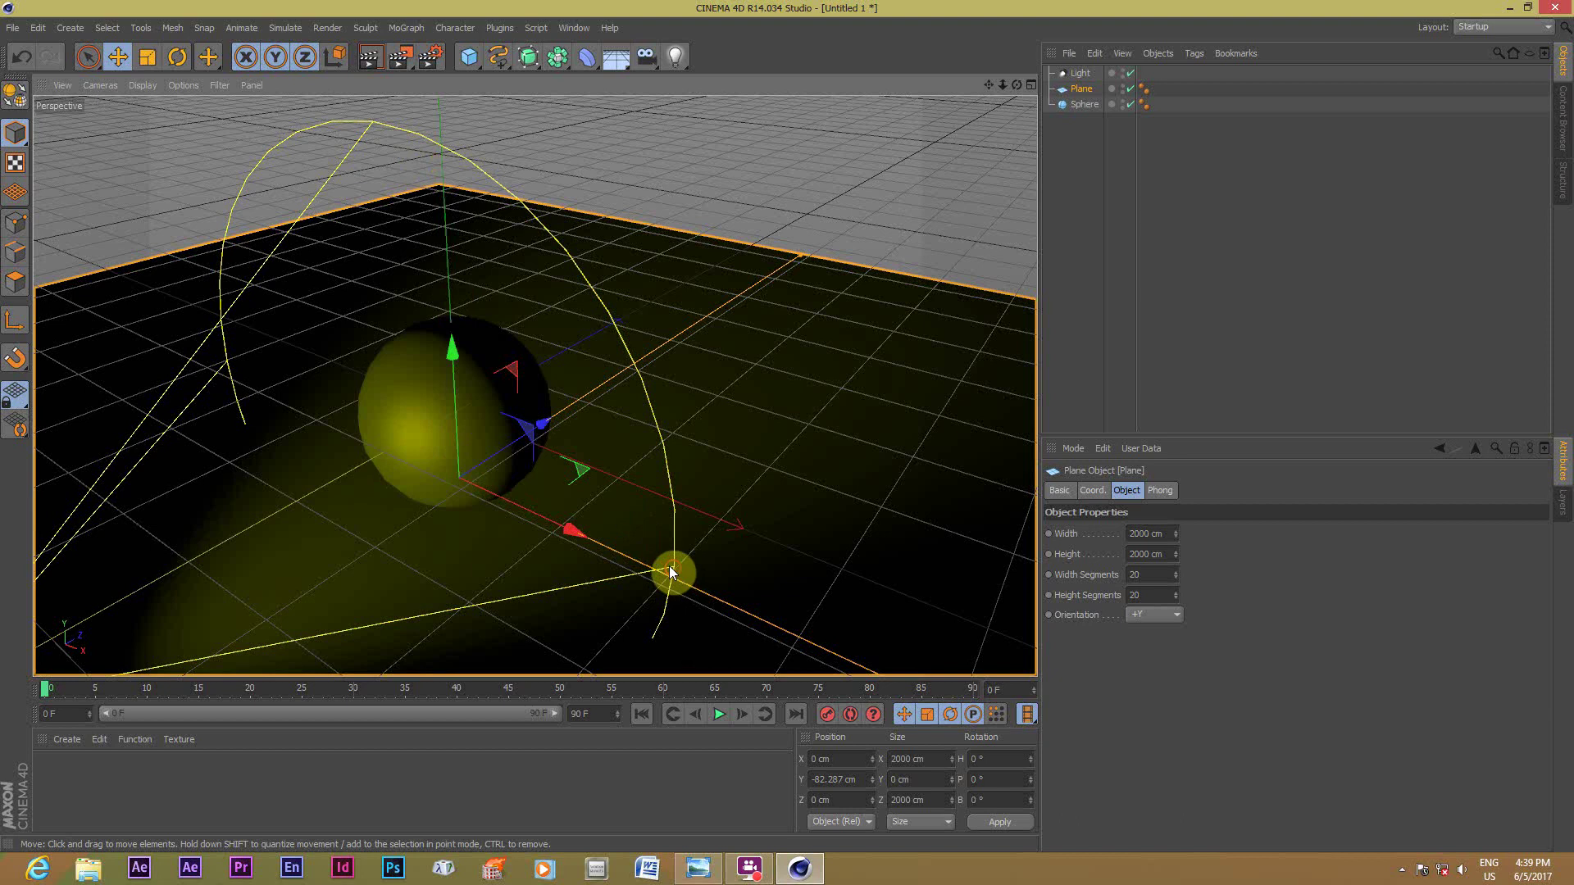
pyautogui.moveTo(669, 565); pyautogui.dragTo(657, 544)
pyautogui.scroll(-3, 657, 545)
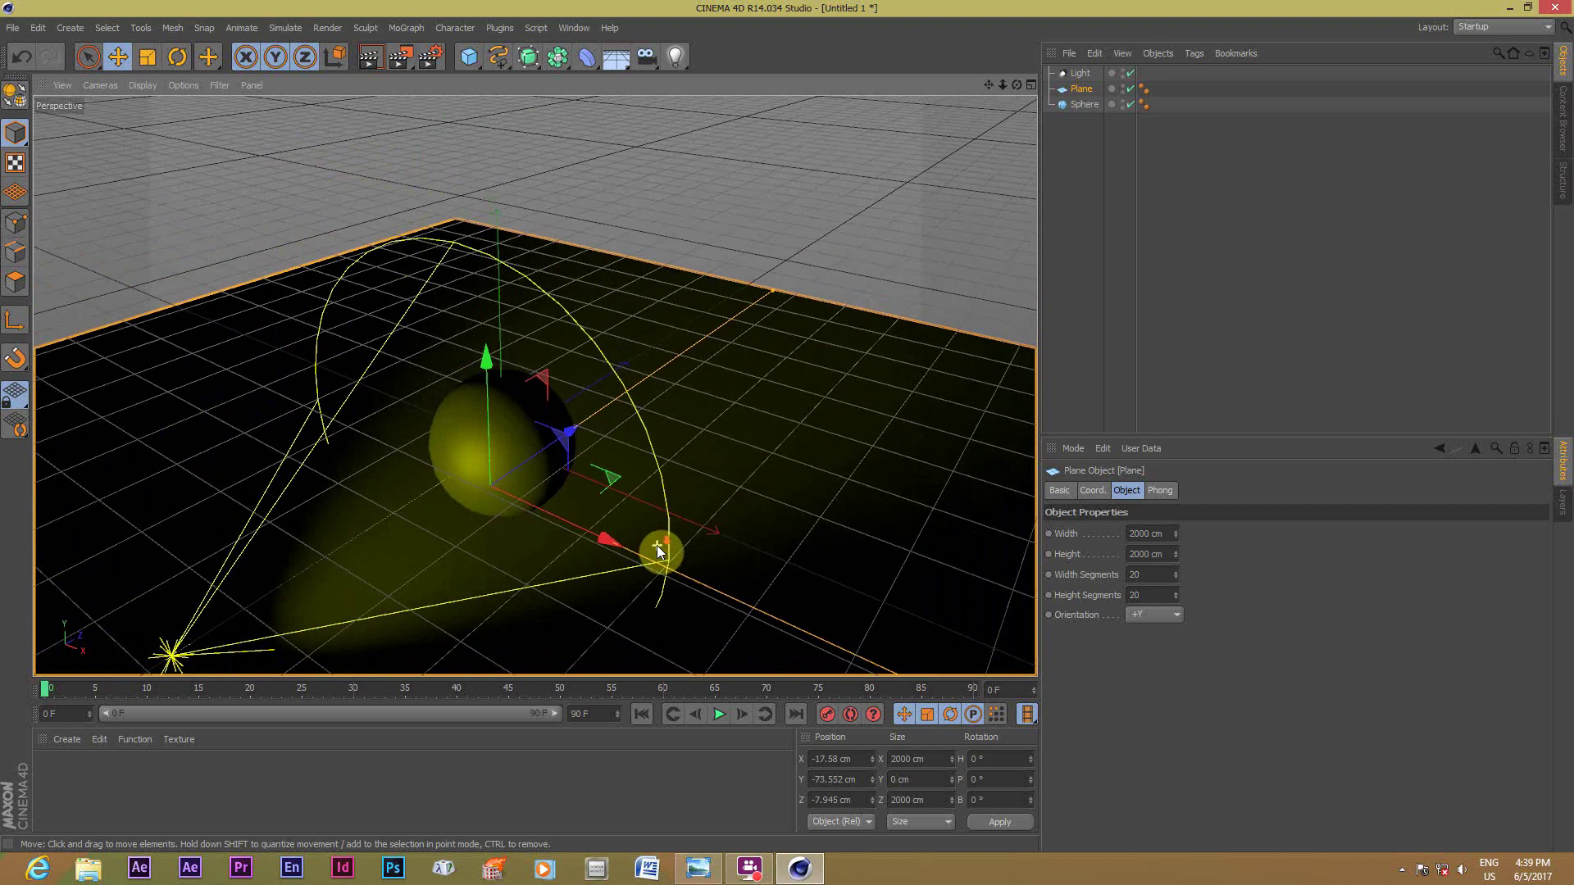
pyautogui.scroll(-2, 656, 544)
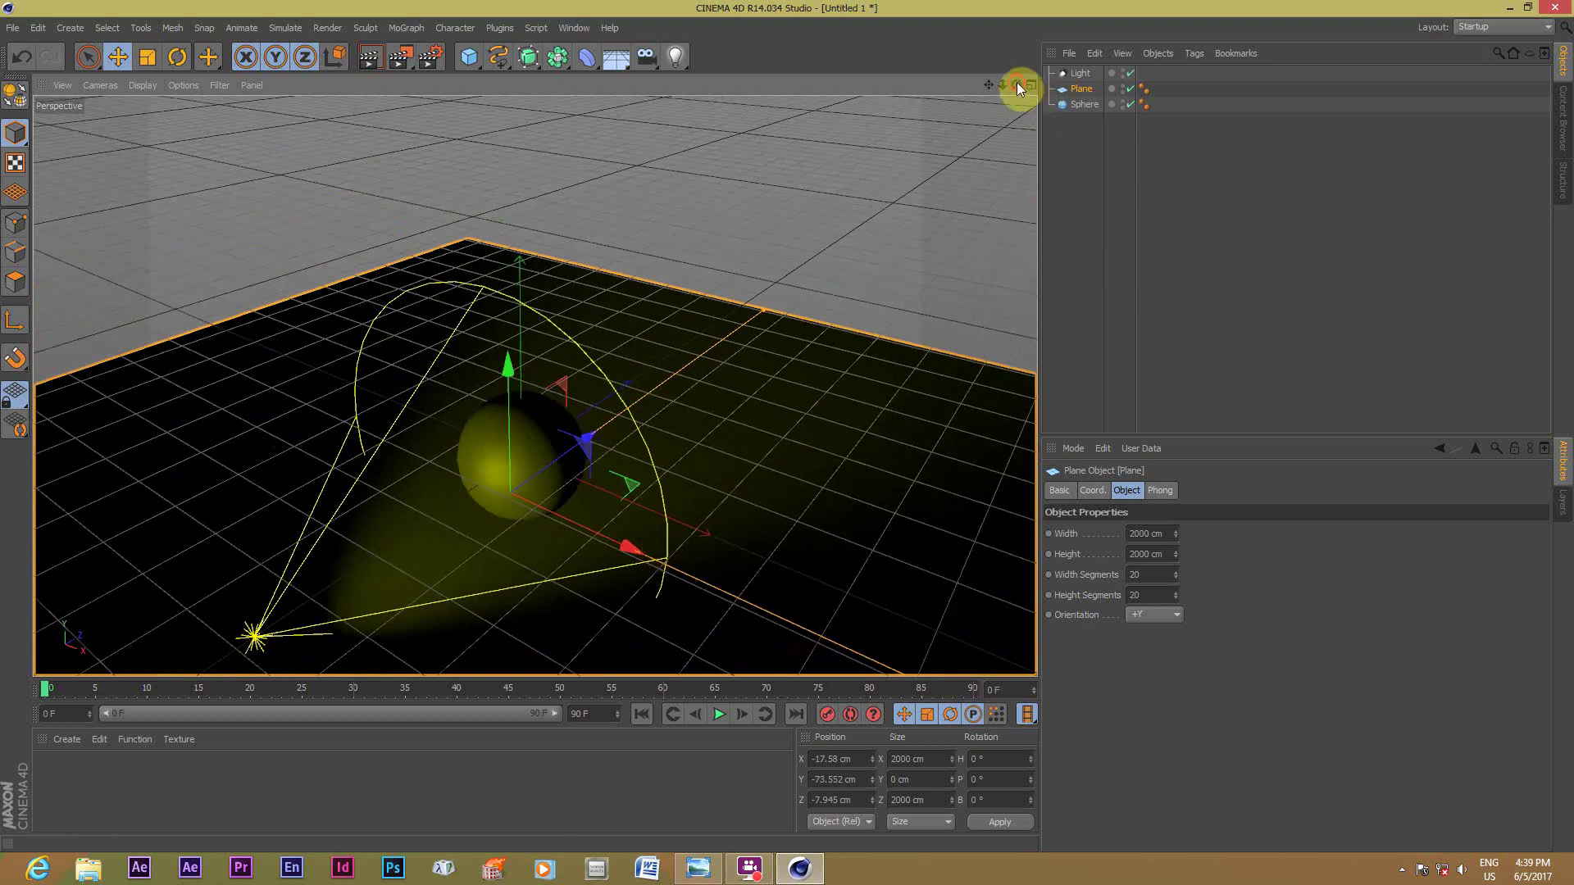
pyautogui.moveTo(1020, 88)
pyautogui.mouseDown()
pyautogui.moveTo(902, 123)
pyautogui.moveTo(1017, 84)
pyautogui.mouseUp()
# Re-aim the yellow spot light at the sphere's side and render the viewport.
pyautogui.click(1081, 73)
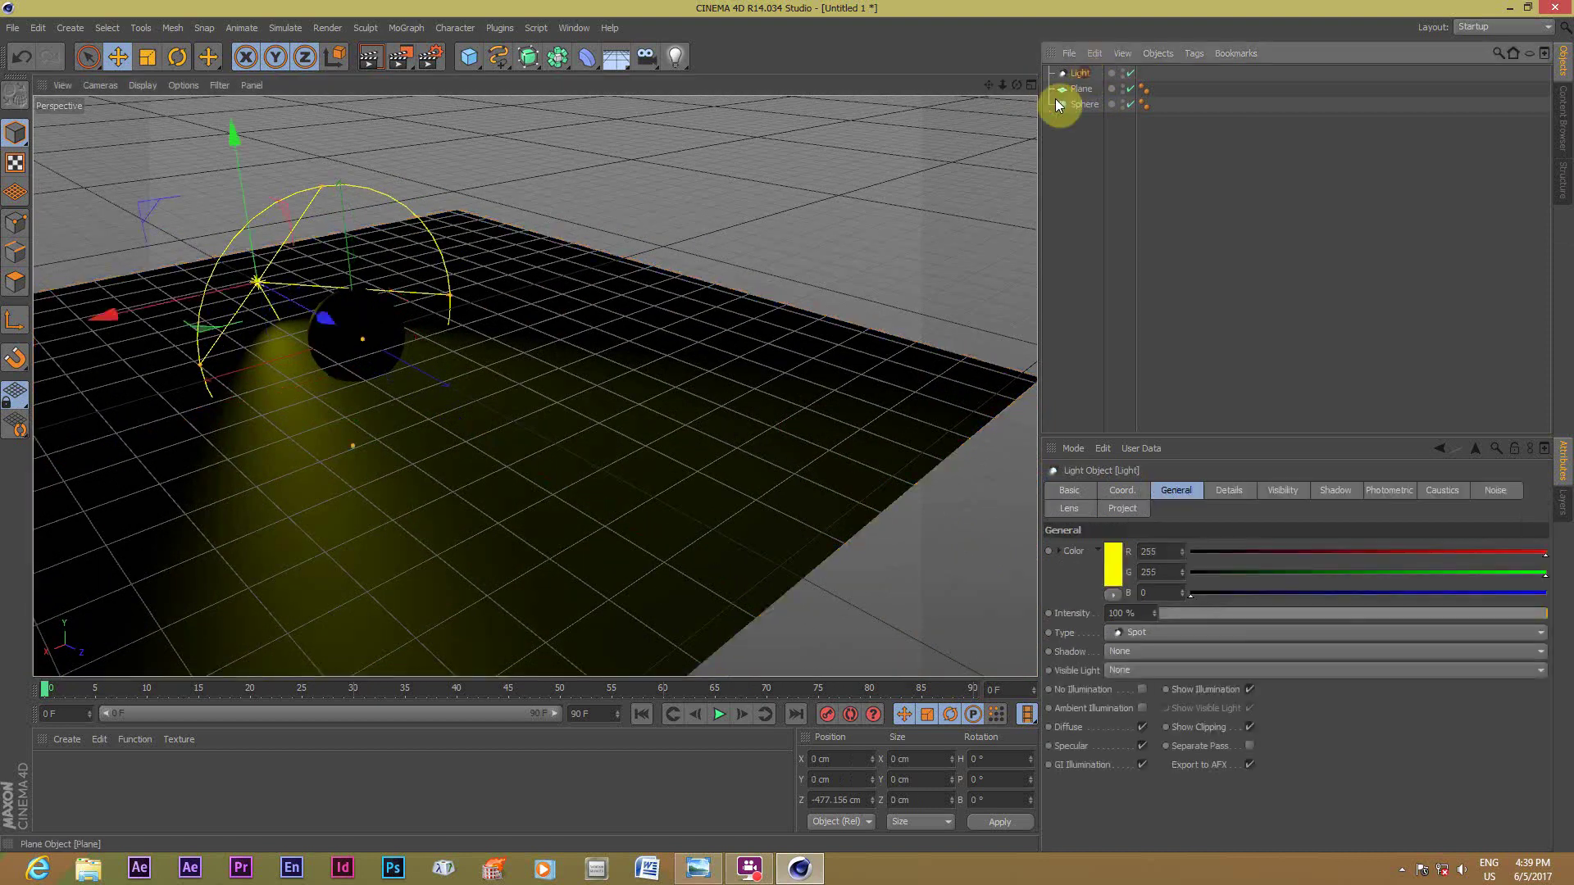
pyautogui.click(481, 358)
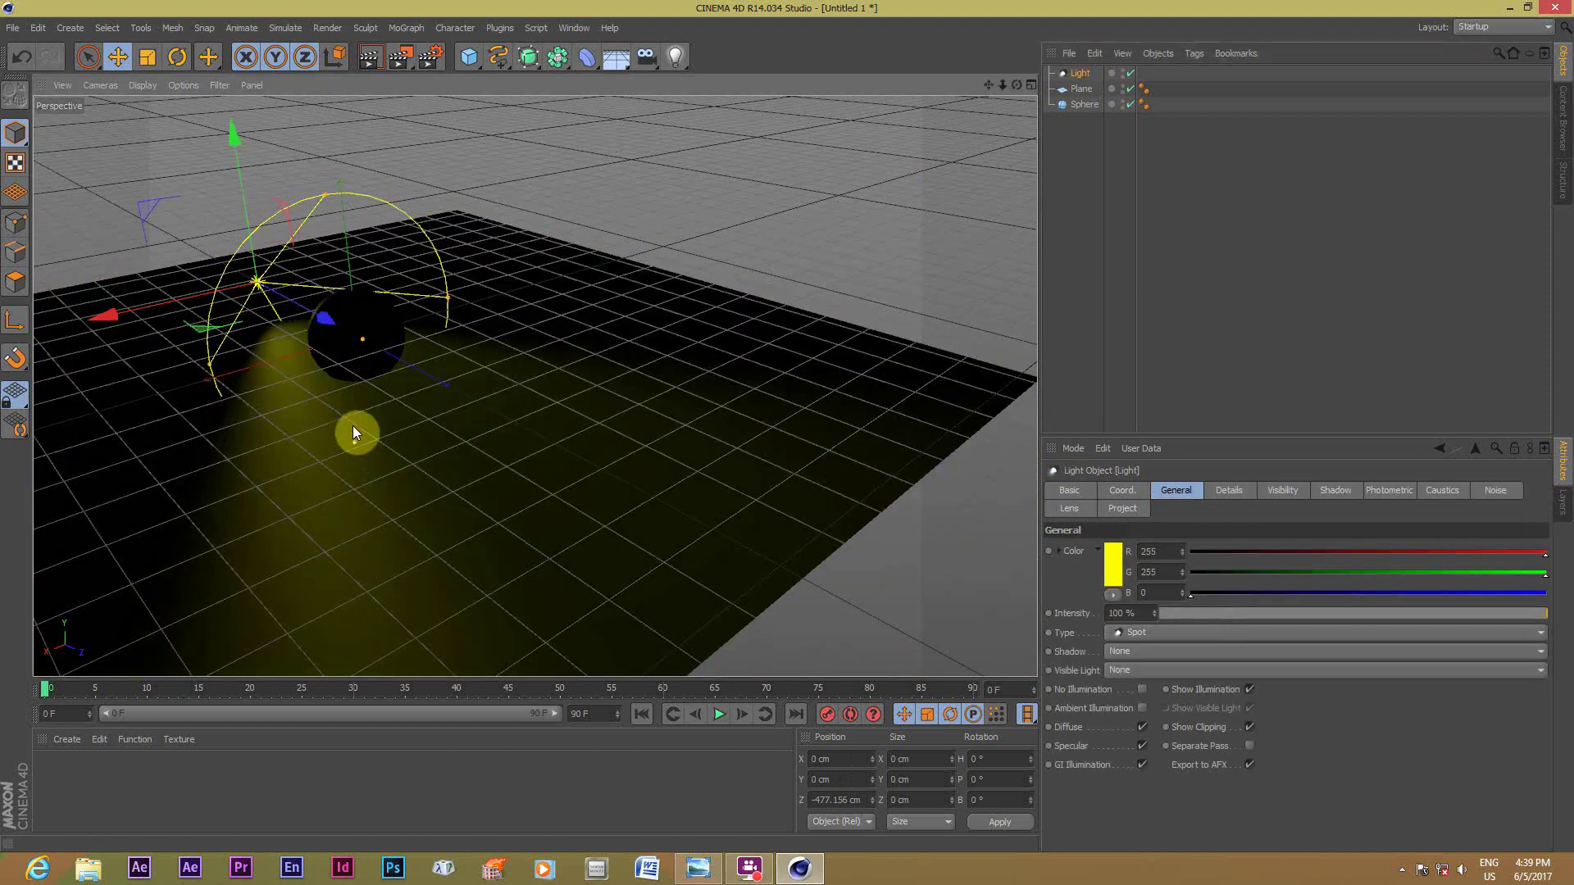
pyautogui.moveTo(362, 448); pyautogui.dragTo(353, 361)
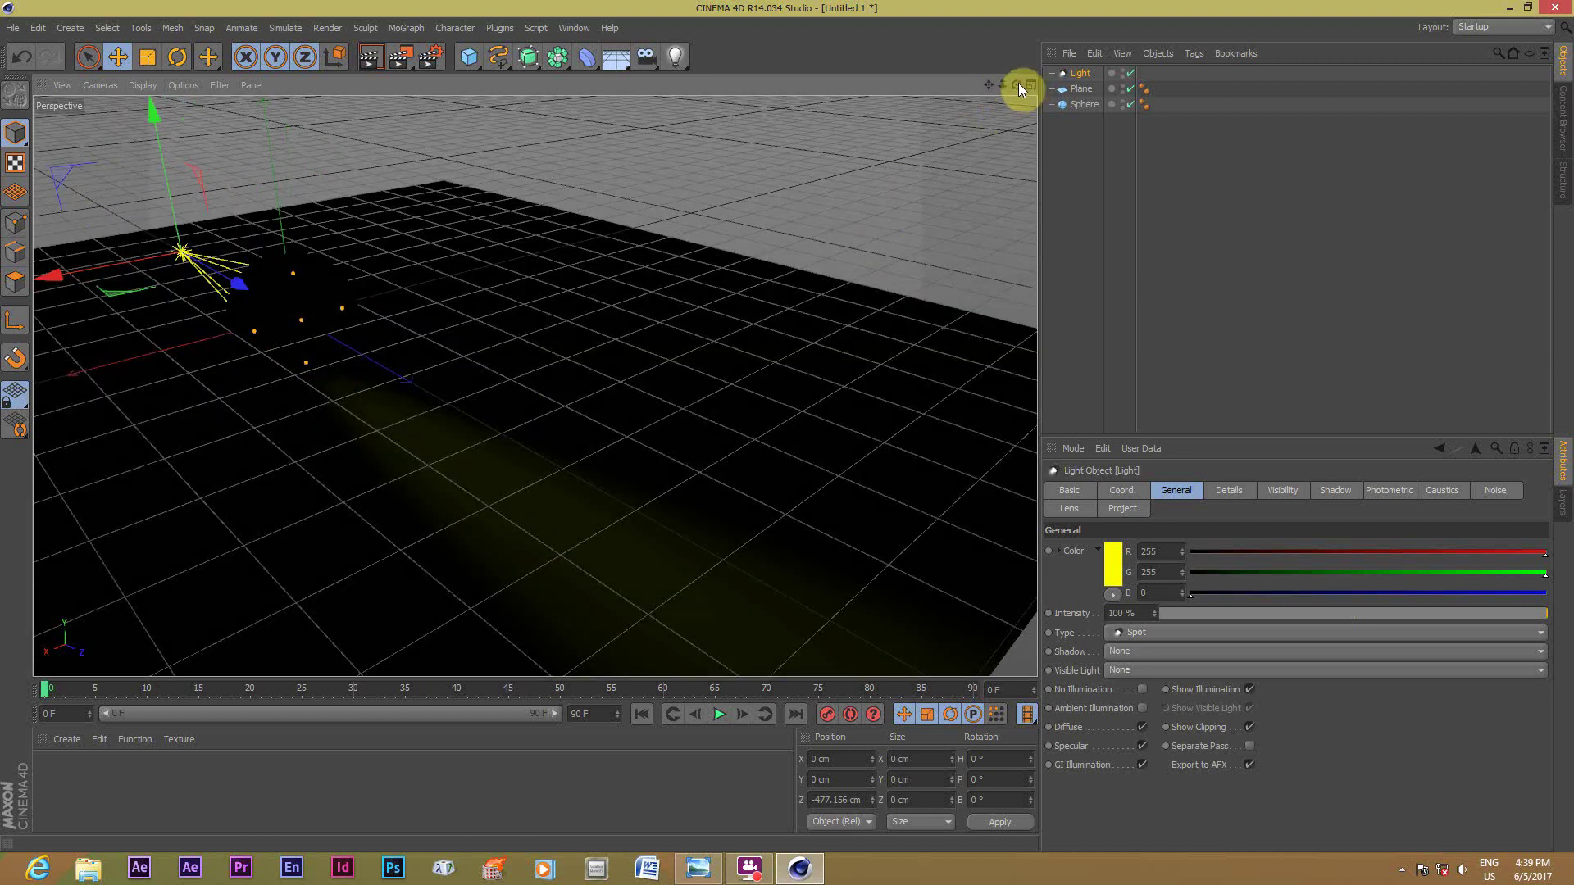
pyautogui.moveTo(1018, 85); pyautogui.dragTo(534, 385)
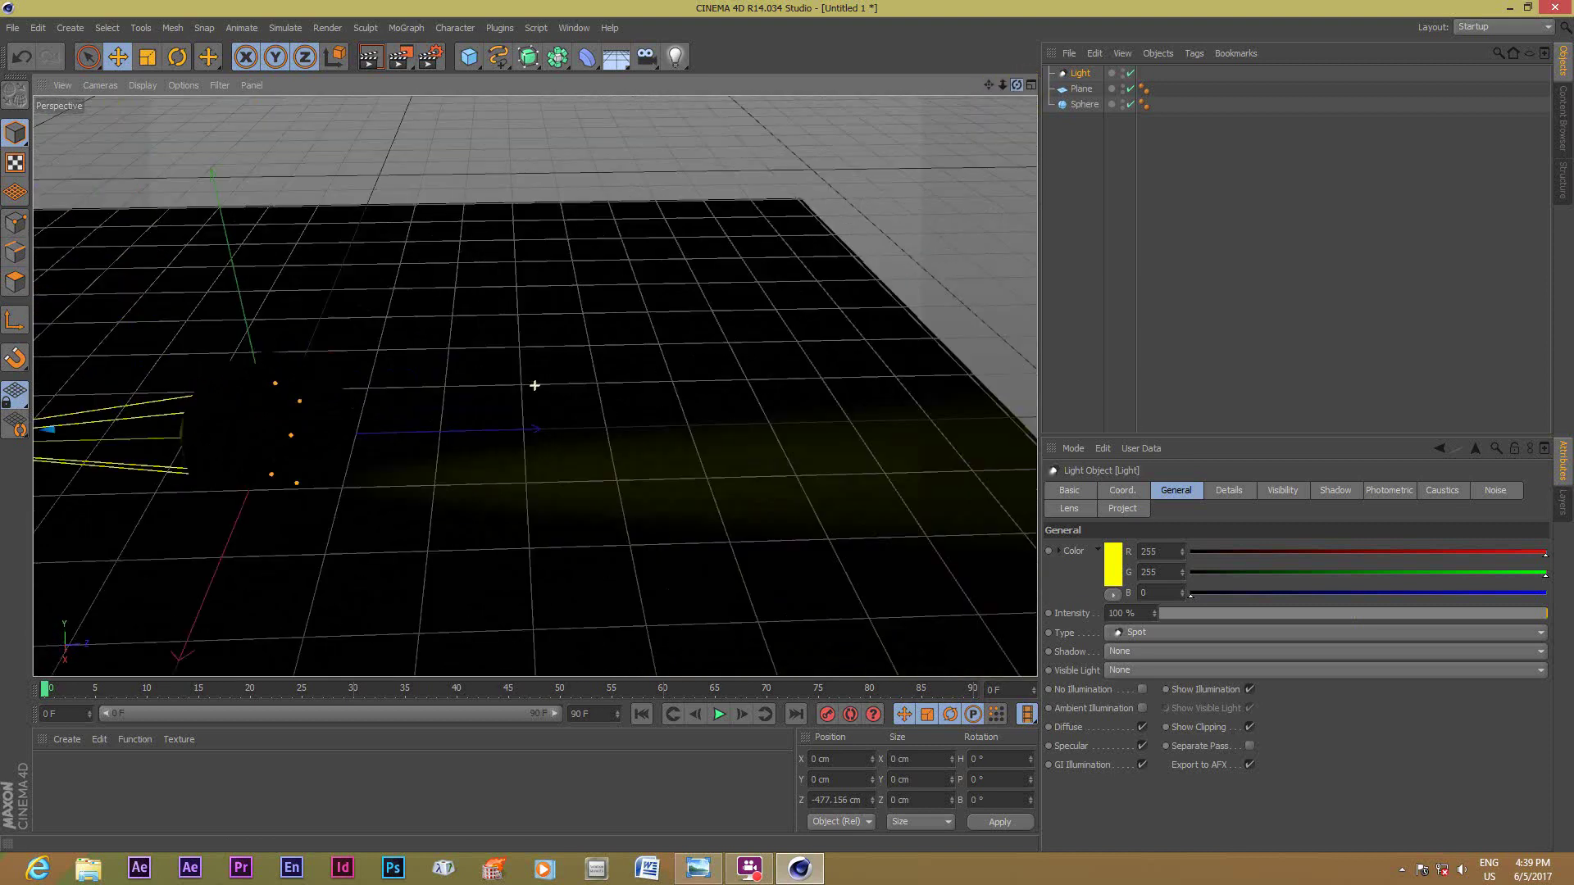
pyautogui.moveTo(1013, 87)
pyautogui.mouseDown()
pyautogui.moveTo(468, 392)
pyautogui.moveTo(402, 377)
pyautogui.moveTo(406, 396)
pyautogui.mouseUp()
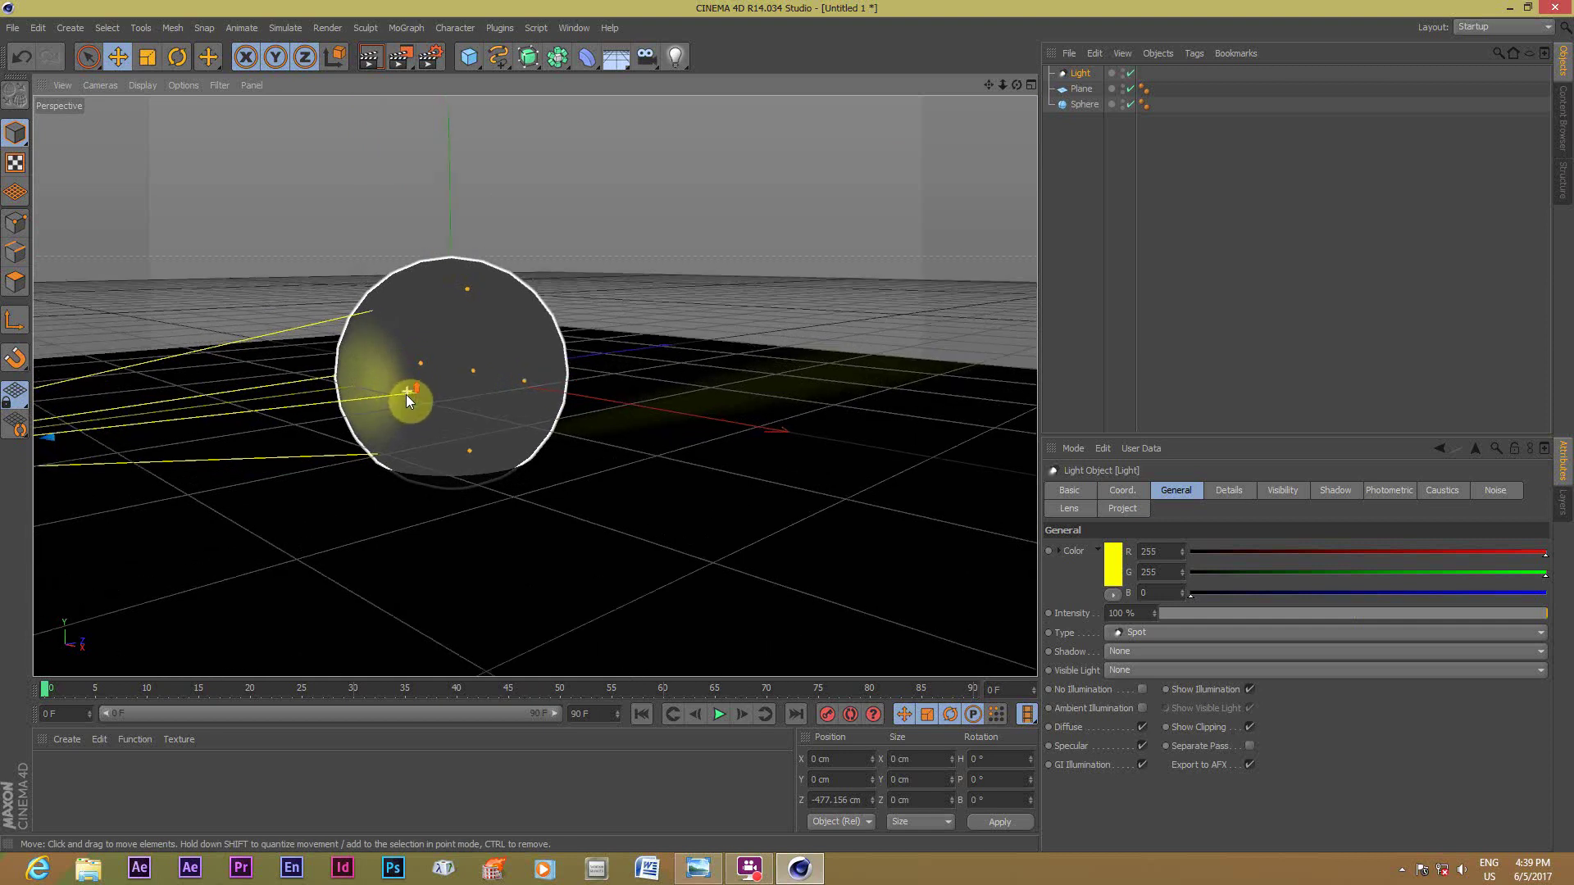
pyautogui.click(373, 57)
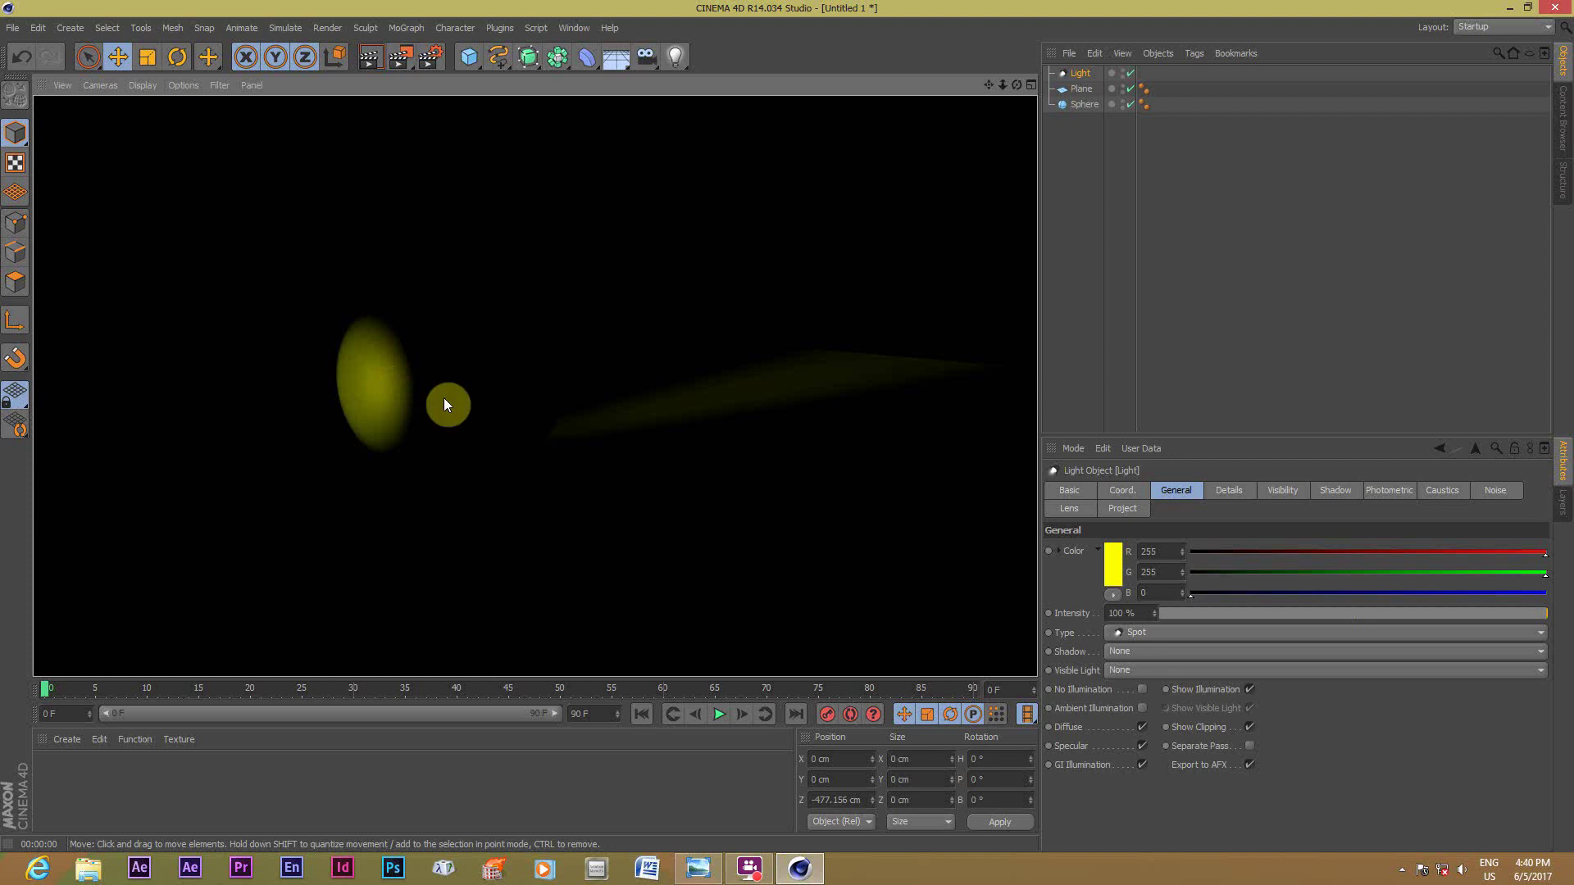
pyautogui.click(465, 406)
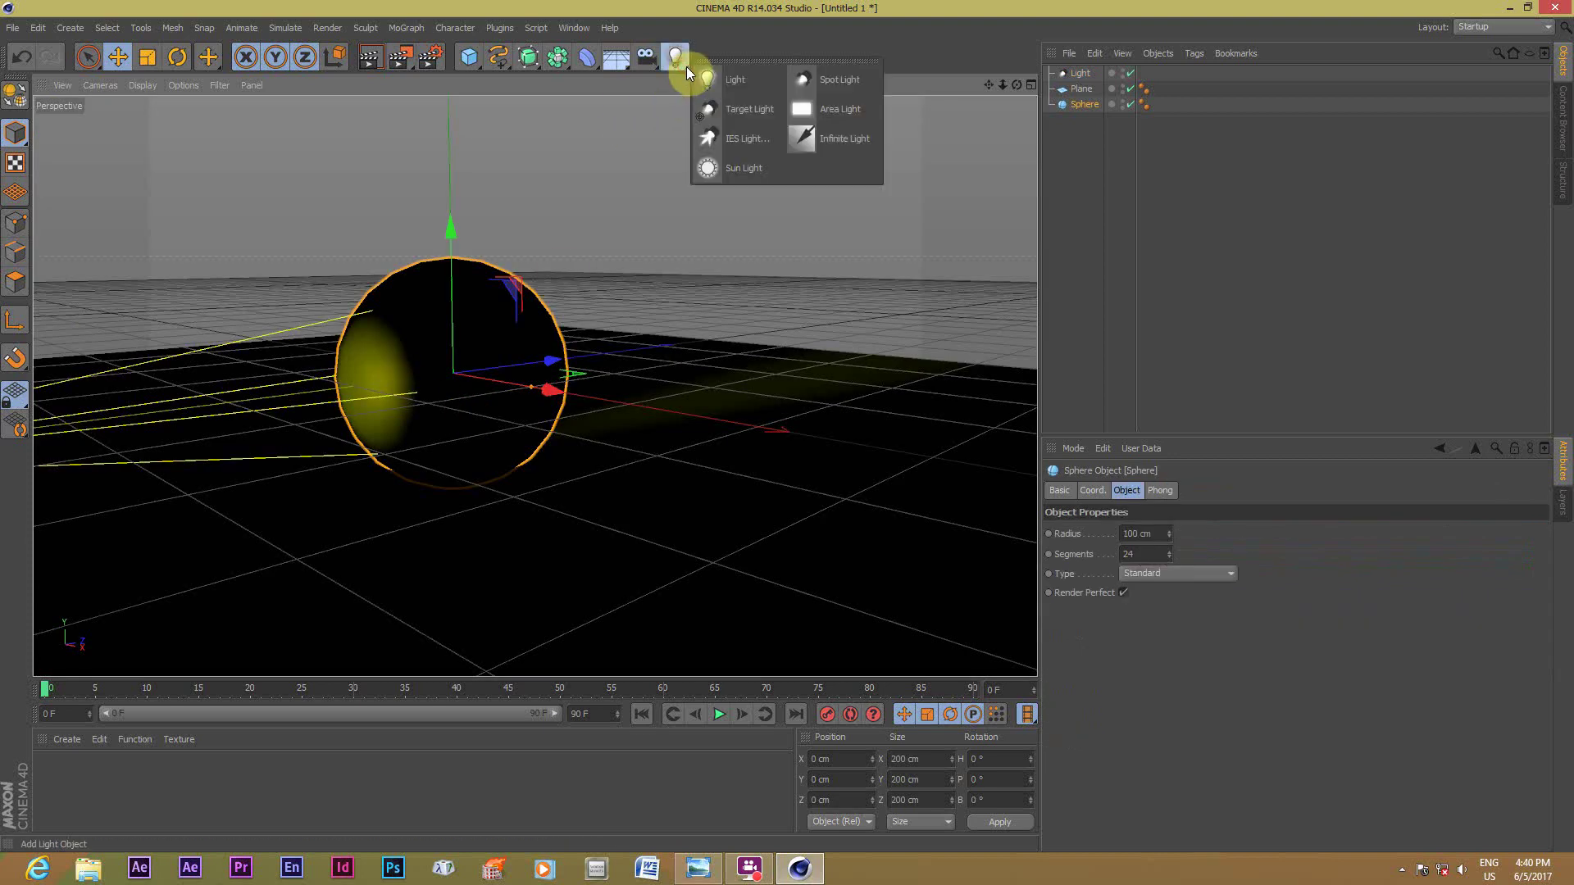
# Add a second white spot light near the sphere, rotated to H 89.2°.
pyautogui.moveTo(684, 67); pyautogui.dragTo(828, 82)
pyautogui.moveTo(577, 379)
pyautogui.mouseDown()
pyautogui.moveTo(554, 361)
pyautogui.moveTo(456, 379)
pyautogui.moveTo(592, 377)
pyautogui.moveTo(510, 386)
pyautogui.moveTo(643, 405)
pyautogui.mouseUp()
pyautogui.click(177, 57)
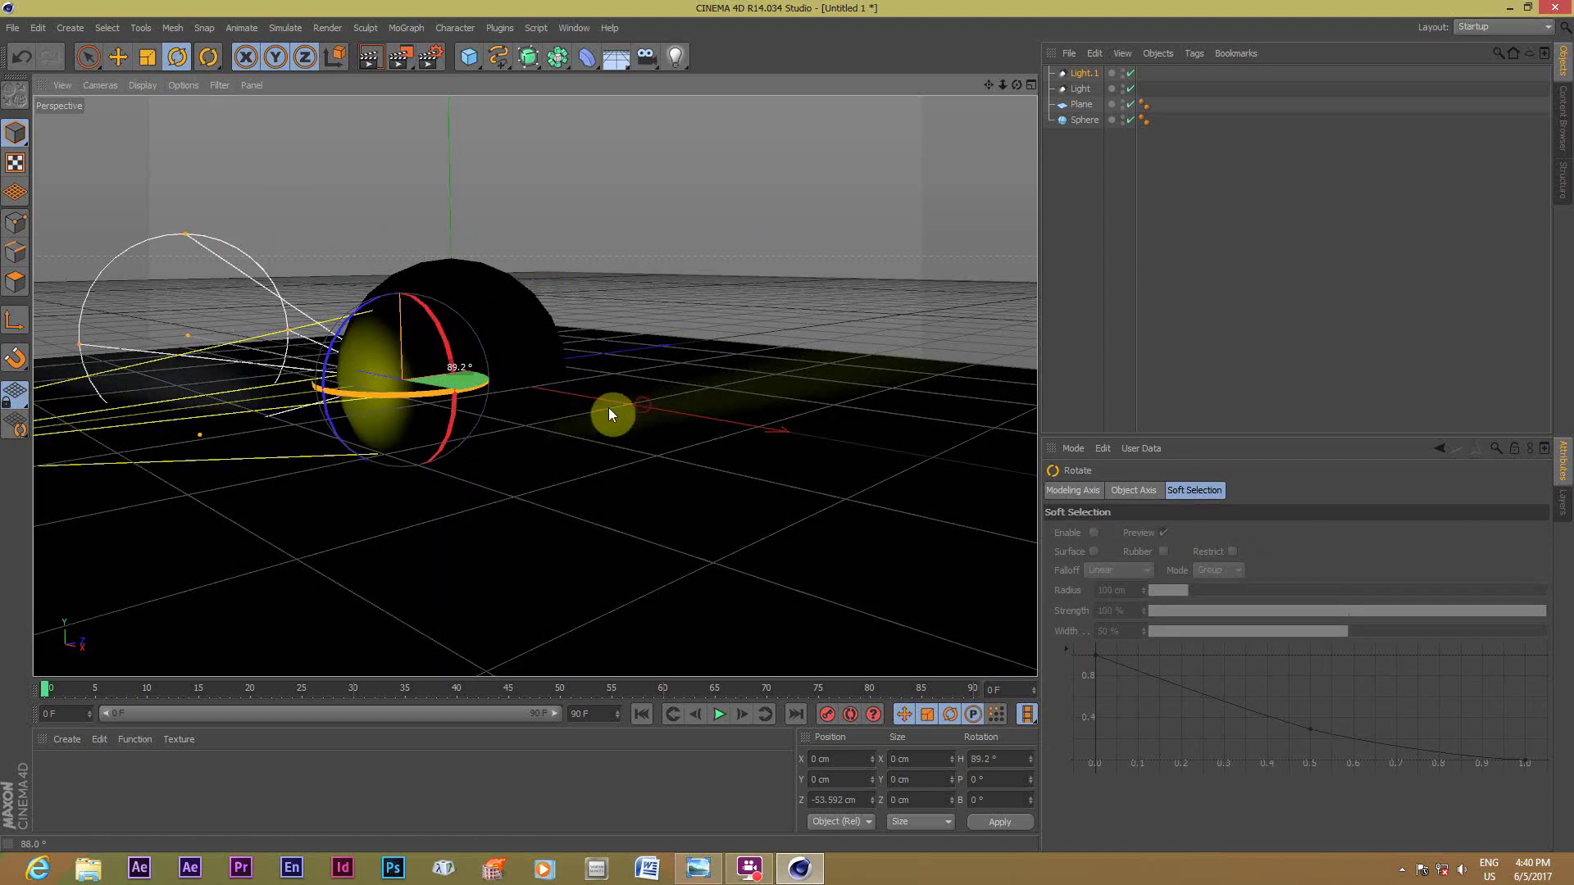
pyautogui.click(118, 57)
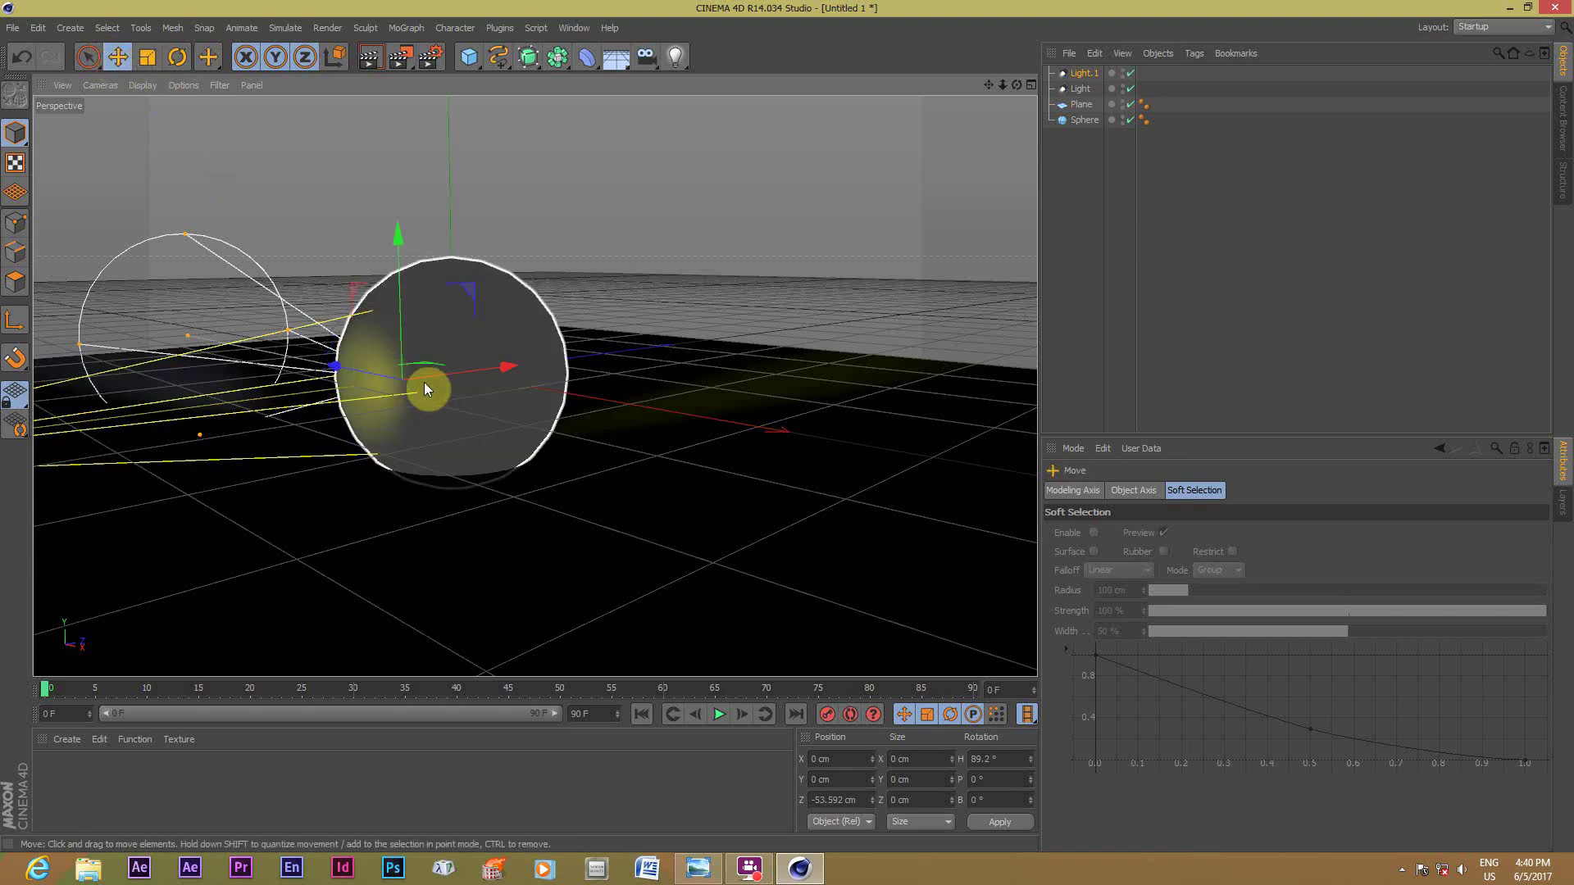
# Move the new light right of the sphere, render both lights, and minimise Cinema 4D.
pyautogui.moveTo(338, 366); pyautogui.dragTo(984, 574)
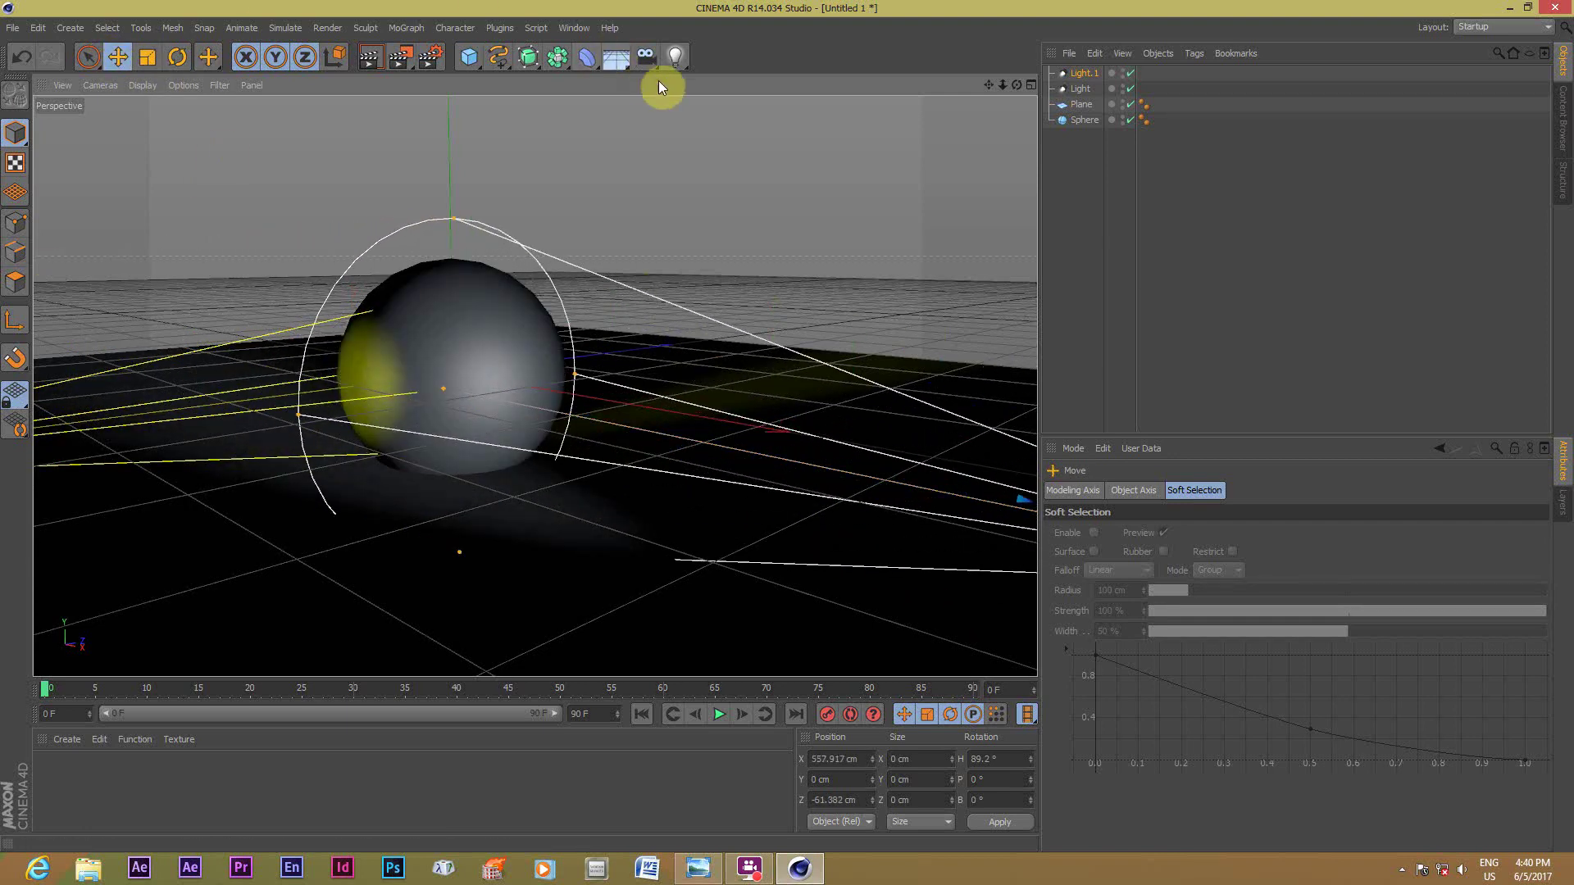
pyautogui.hotkey('ctrl', 'r')
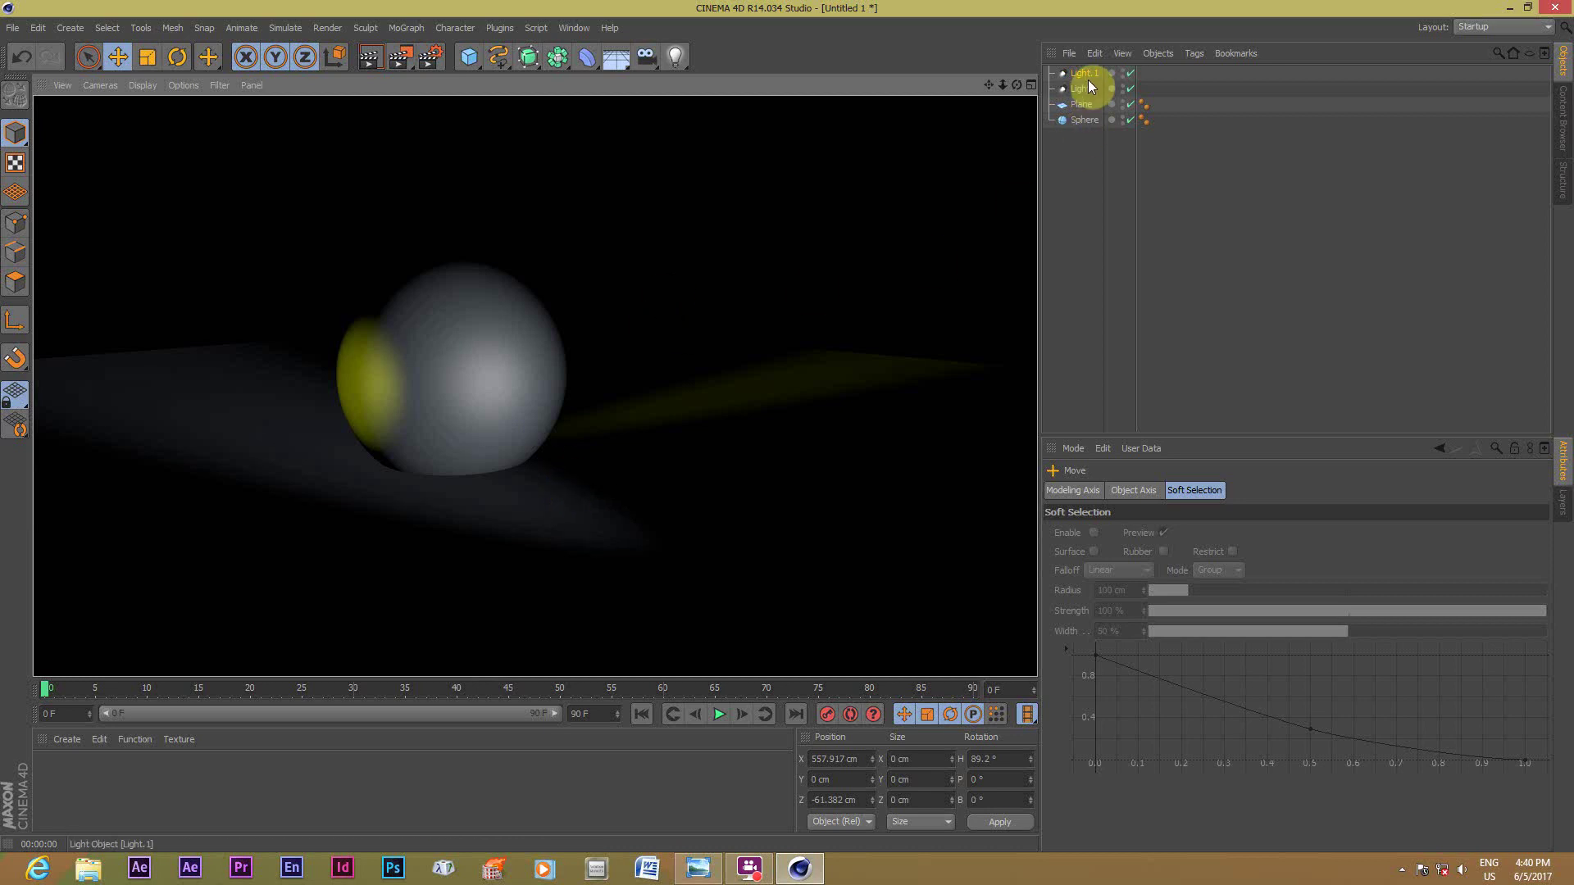
pyautogui.click(1510, 7)
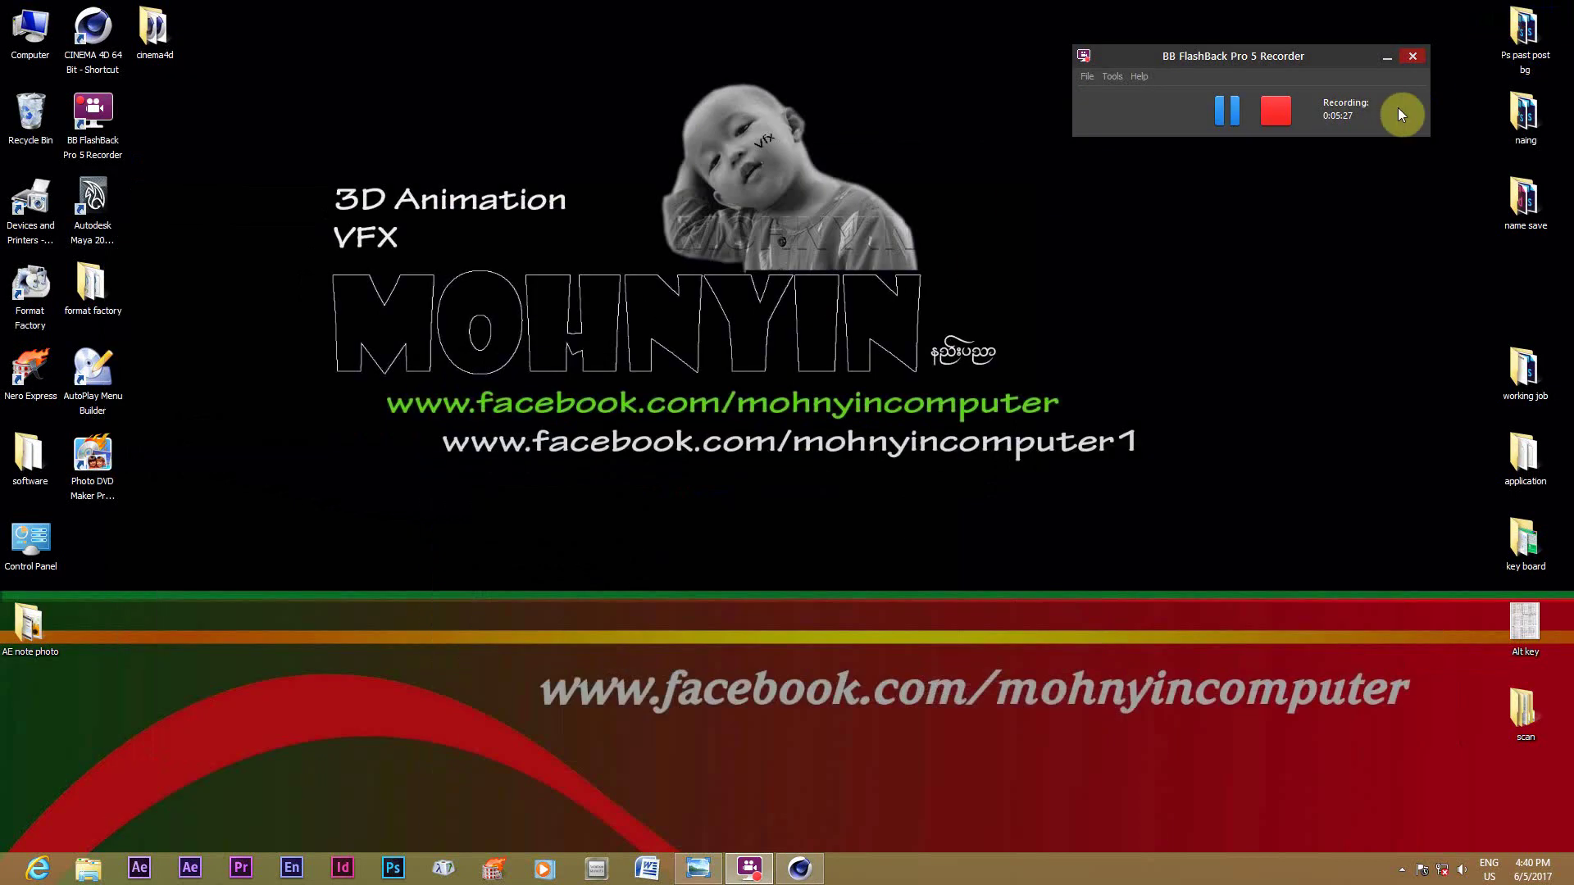